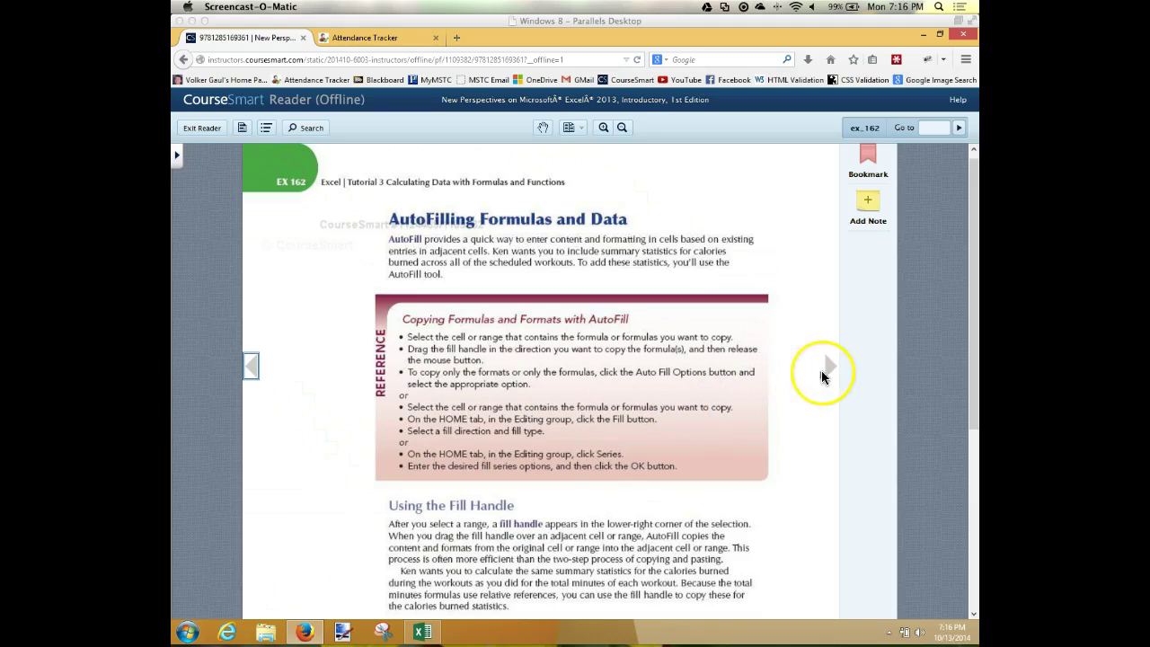
# Step: Switch to the Fitness workbook in Excel and enter the heading Calories Burned in cell K13 of the Fitness Report sheet
pyautogui.click(832, 370)
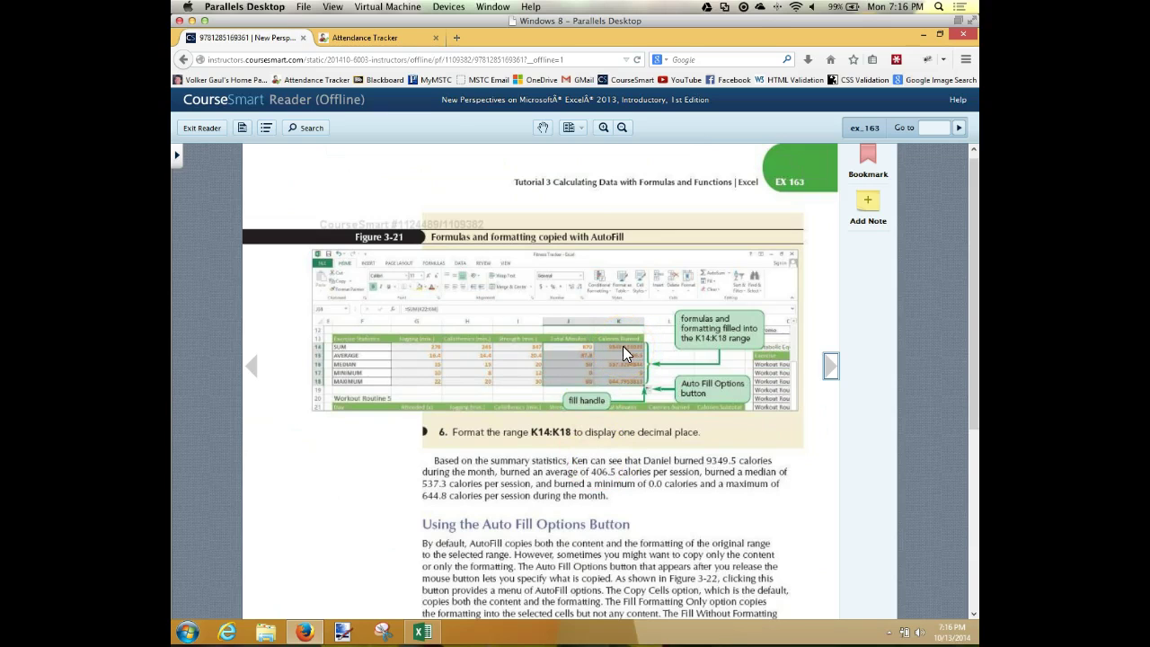
pyautogui.click(427, 632)
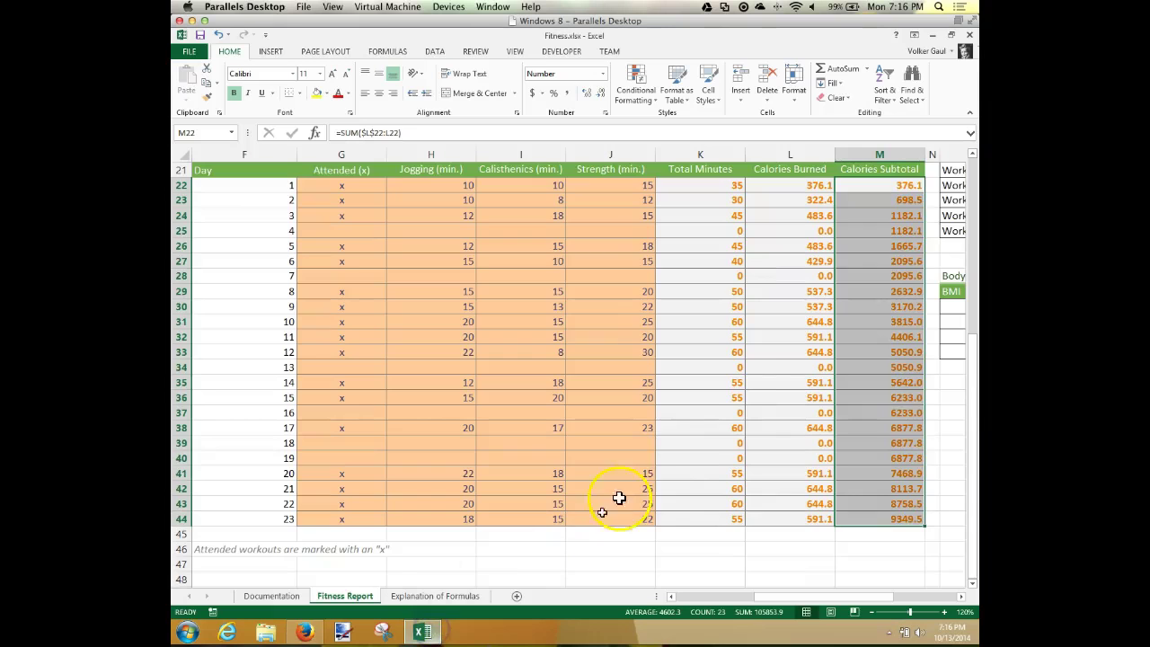
pyautogui.scroll(7, 740, 378)
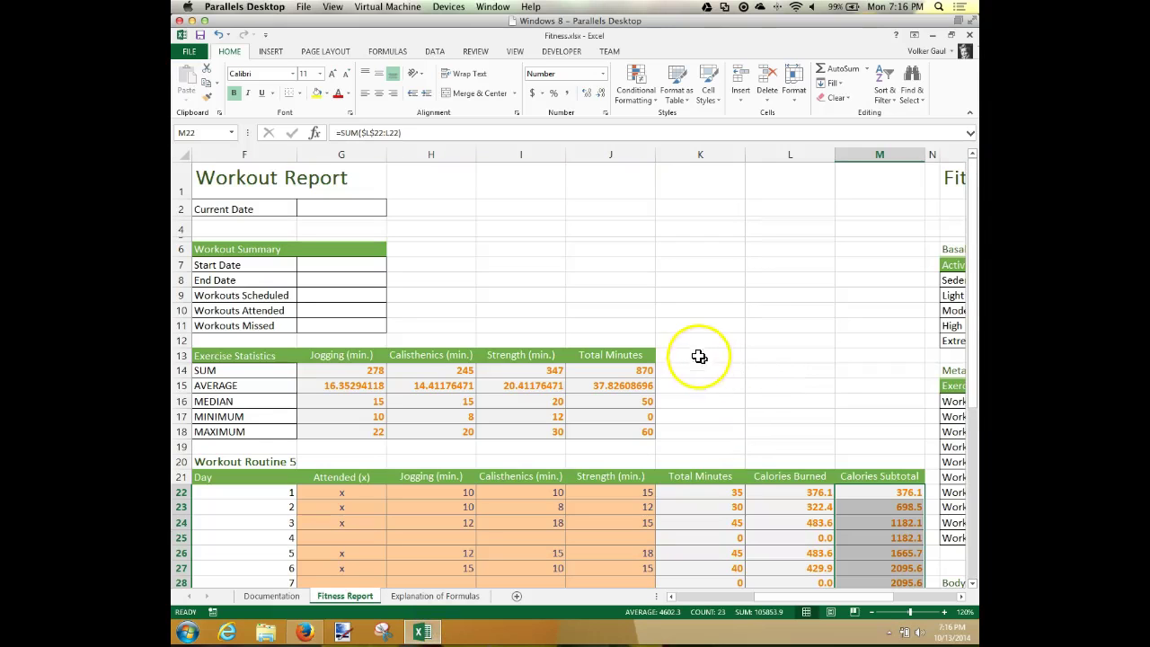
pyautogui.click(690, 354)
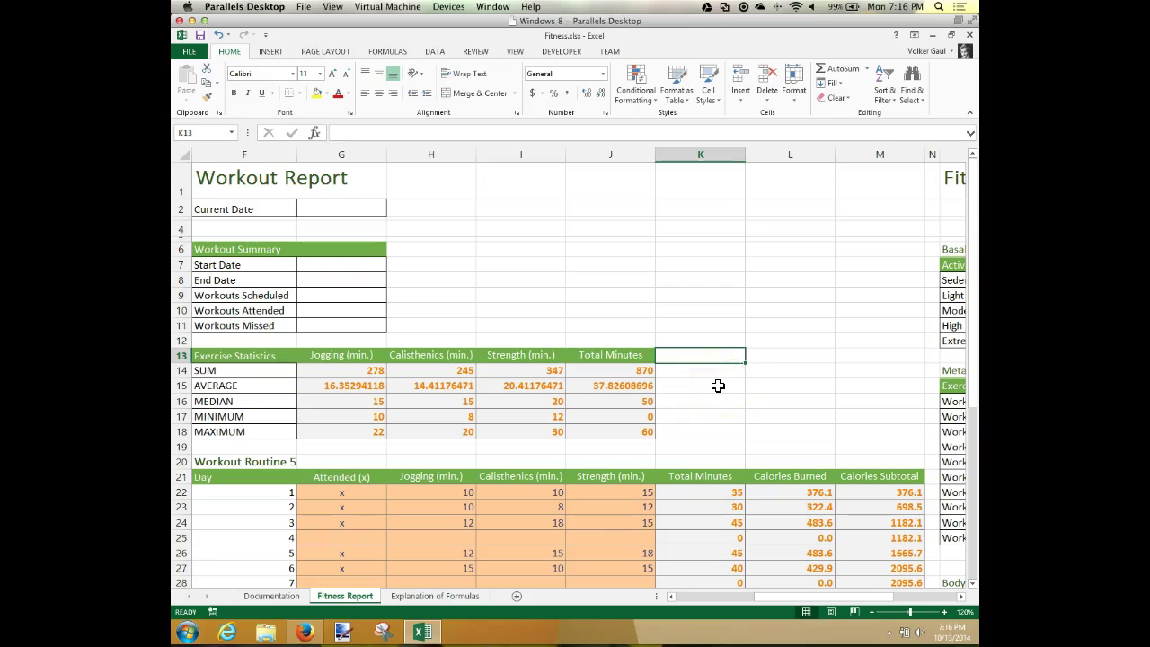
pyautogui.write('Calor')
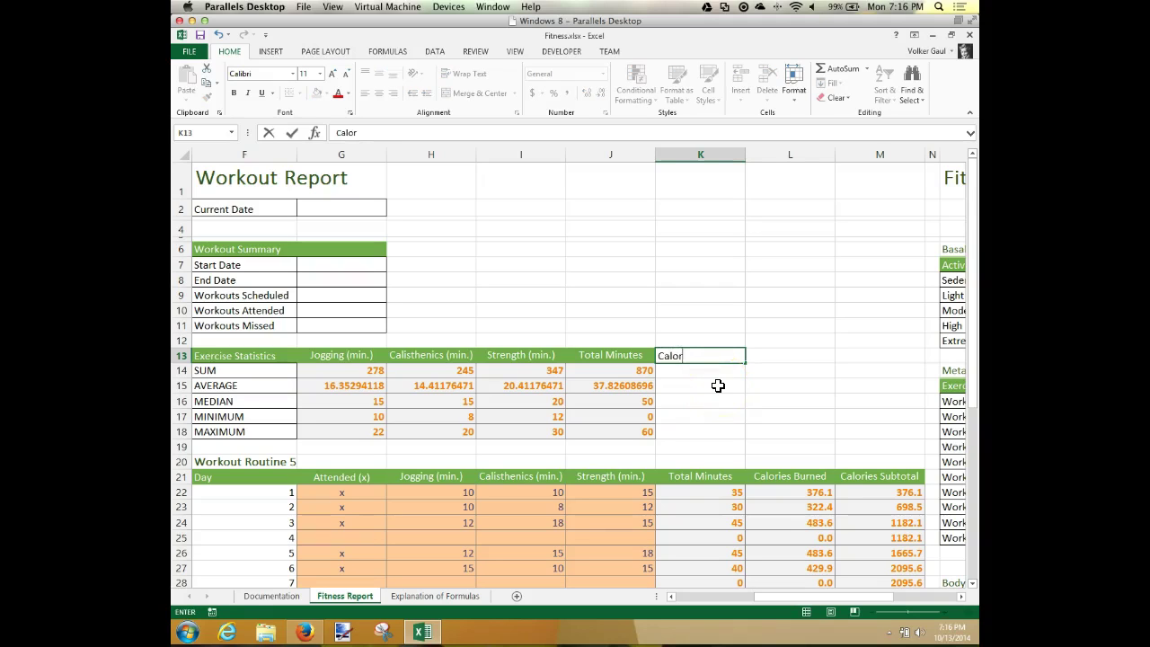
pyautogui.write('ies Burned')
pyautogui.press('Return')
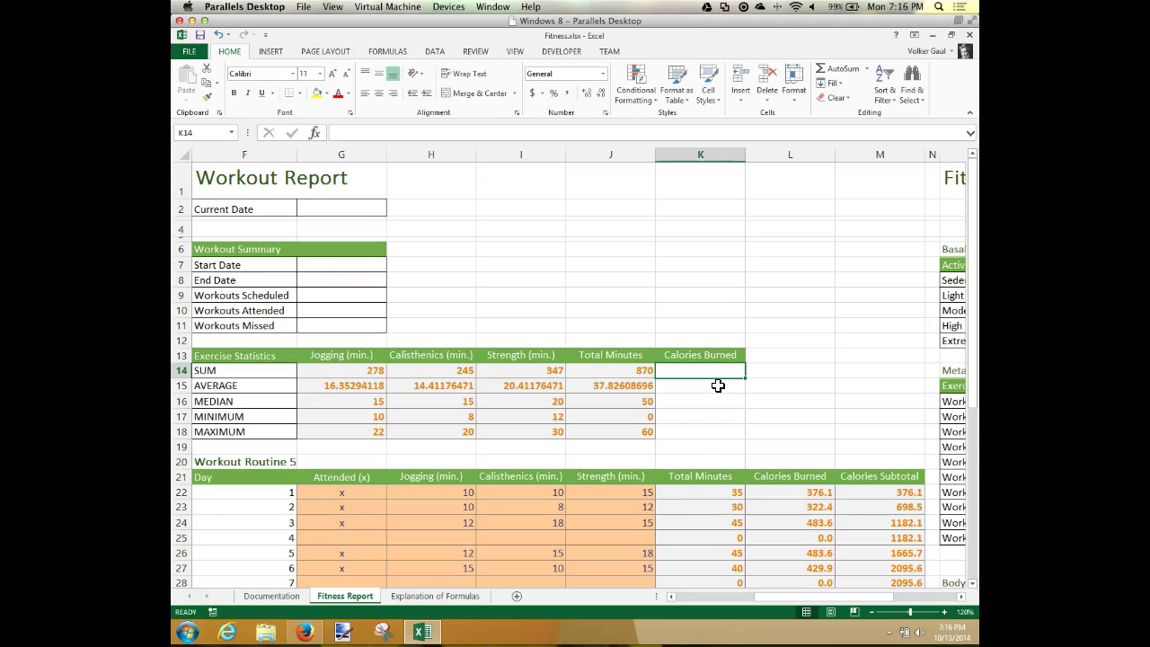
# Step: AutoFill the Total Minutes statistics formulas in J14:J18 across to the Calories Burned cells K14:K18
pyautogui.click(632, 371)
pyautogui.moveTo(627, 394); pyautogui.dragTo(626, 437)
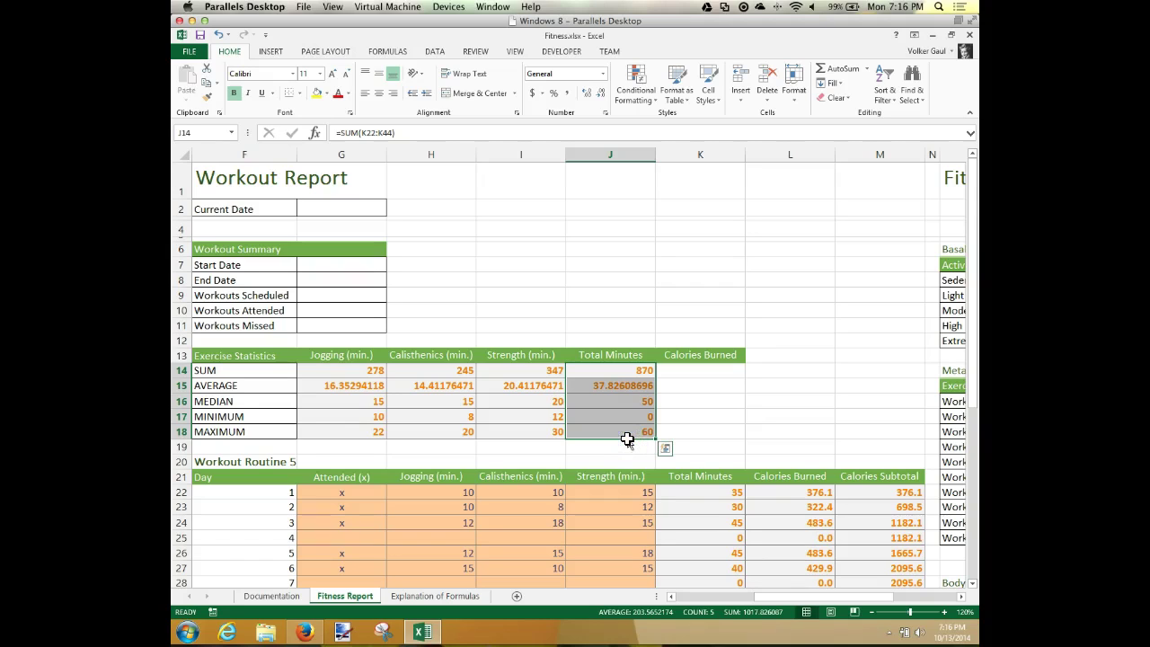
pyautogui.click(656, 437)
pyautogui.moveTo(657, 438); pyautogui.dragTo(746, 437)
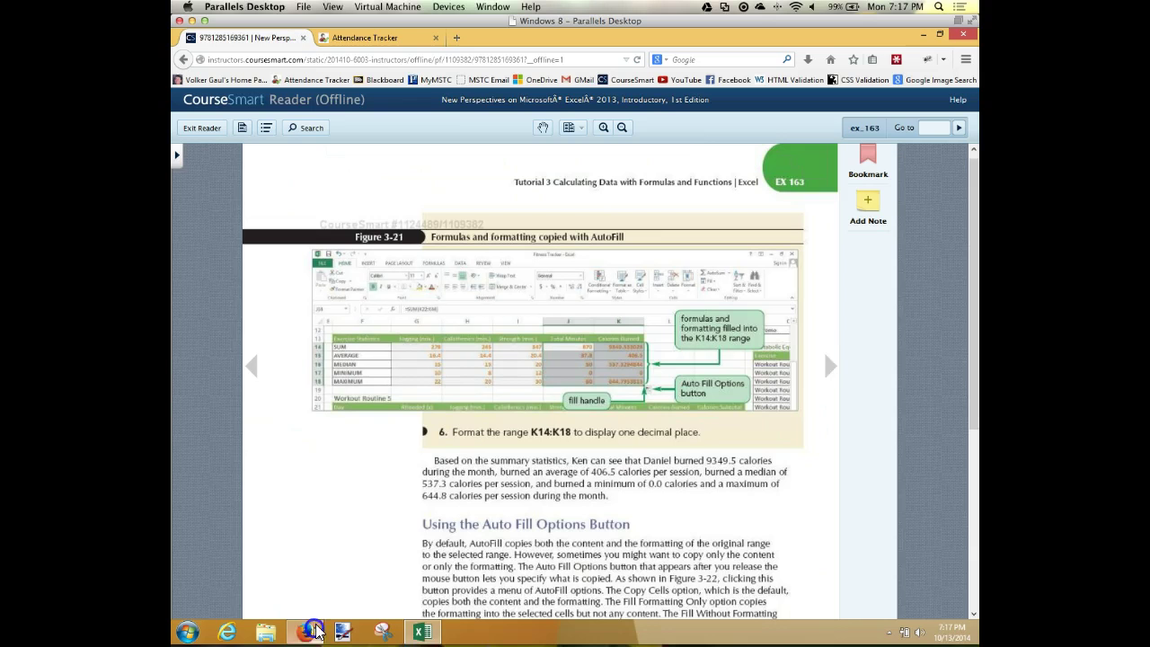
# Step: Switch to the online textbook in Firefox and read the Filling a Series section with its numeric sequence figure on page EX 164
pyautogui.click(305, 632)
pyautogui.click(831, 368)
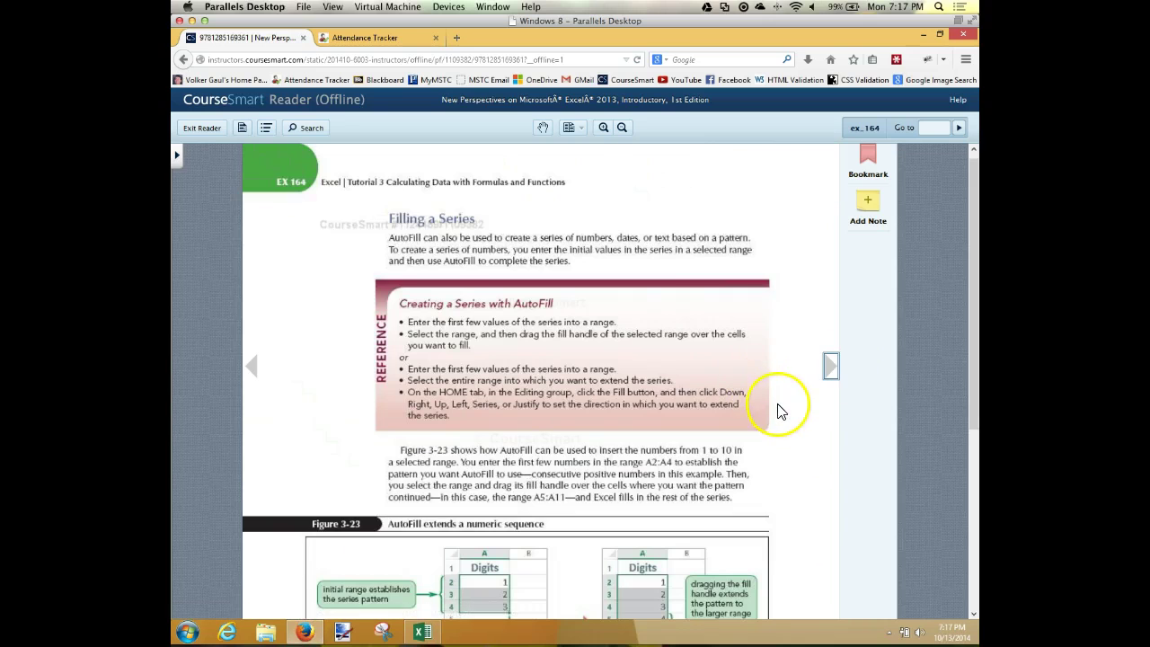
pyautogui.scroll(-3, 780, 411)
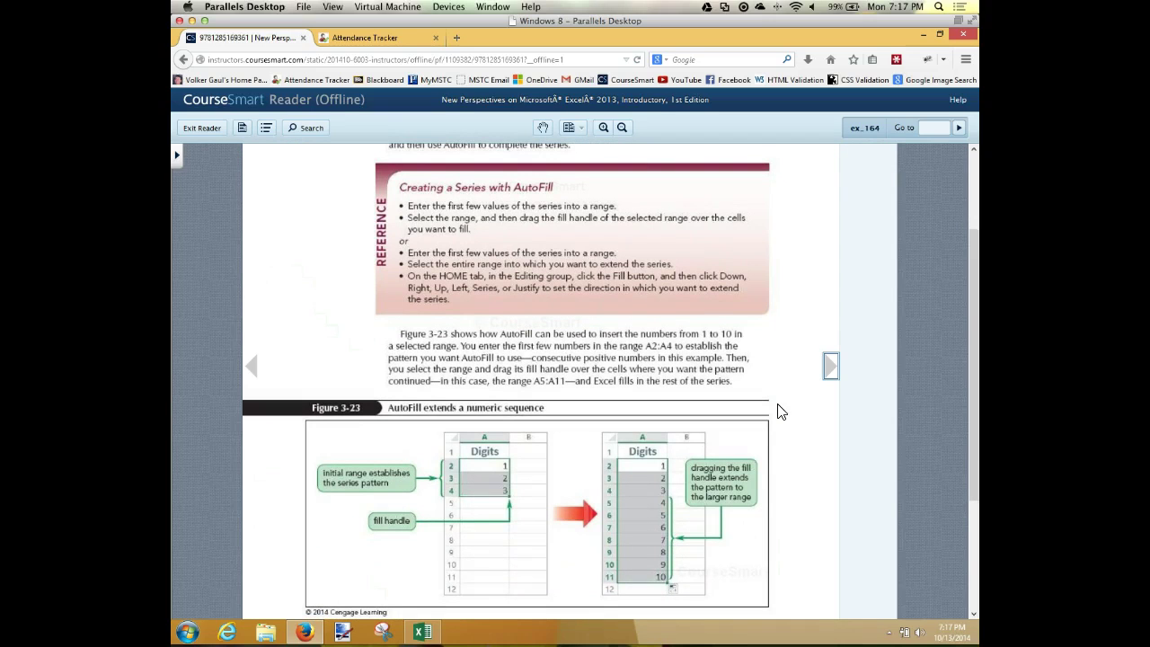
# Step: Return to the Excel workbook and replace the first day number in cell F22 with the date 8/1/2016
pyautogui.click(421, 632)
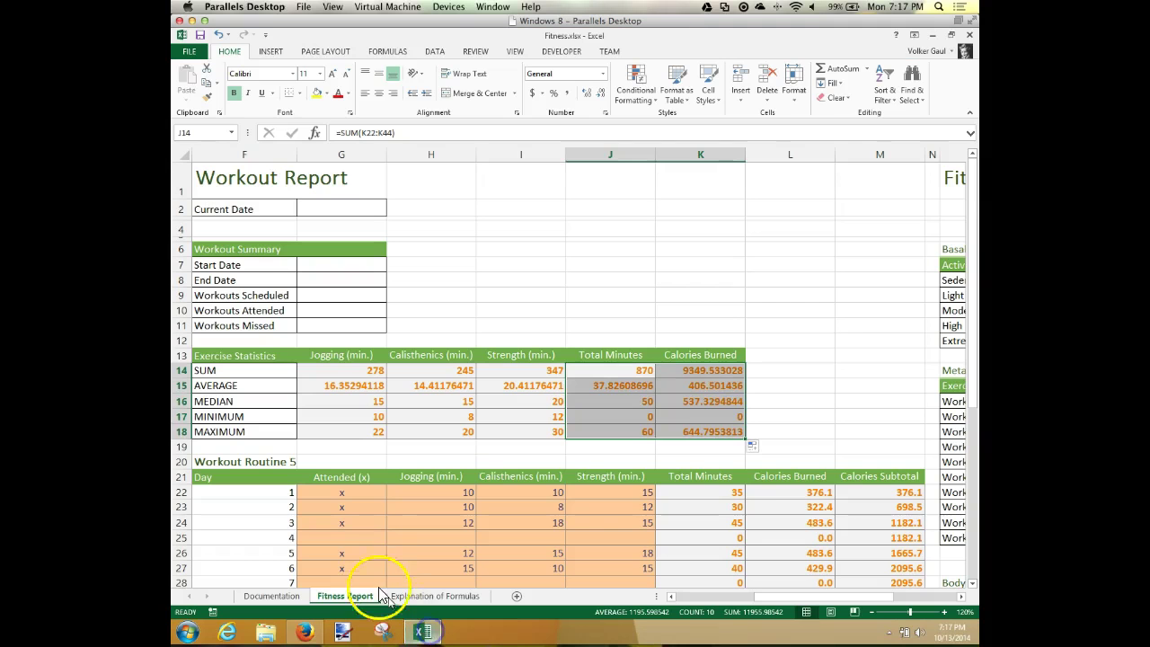
pyautogui.click(255, 494)
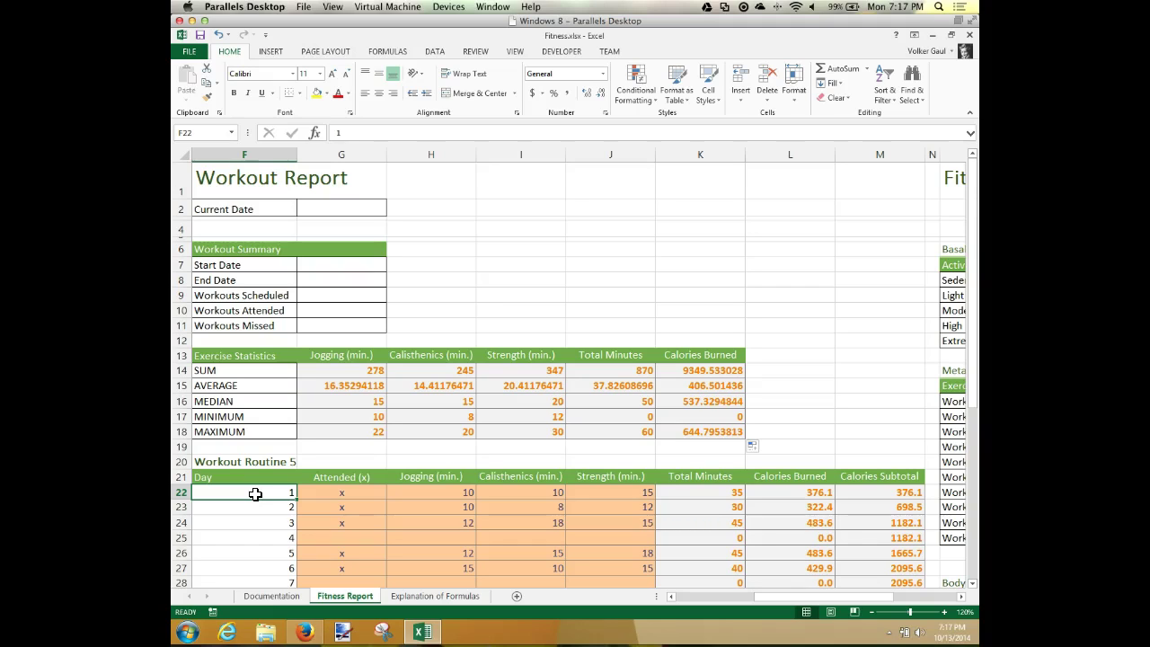
pyautogui.write('8/')
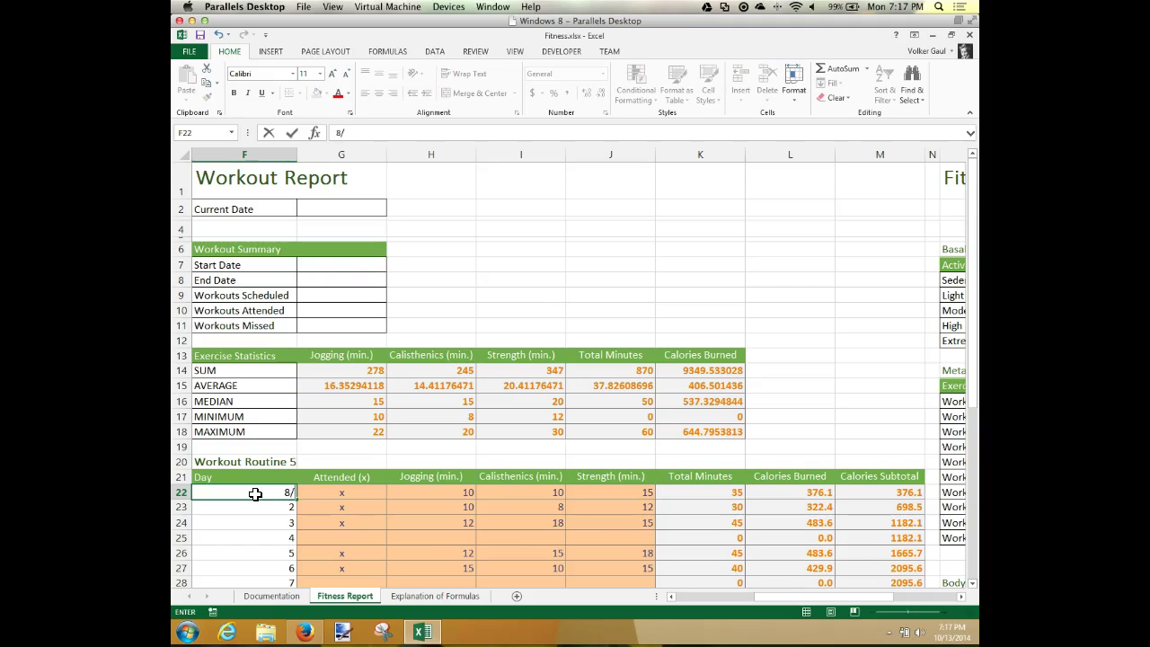
pyautogui.write('1/2016')
pyautogui.press('Return')
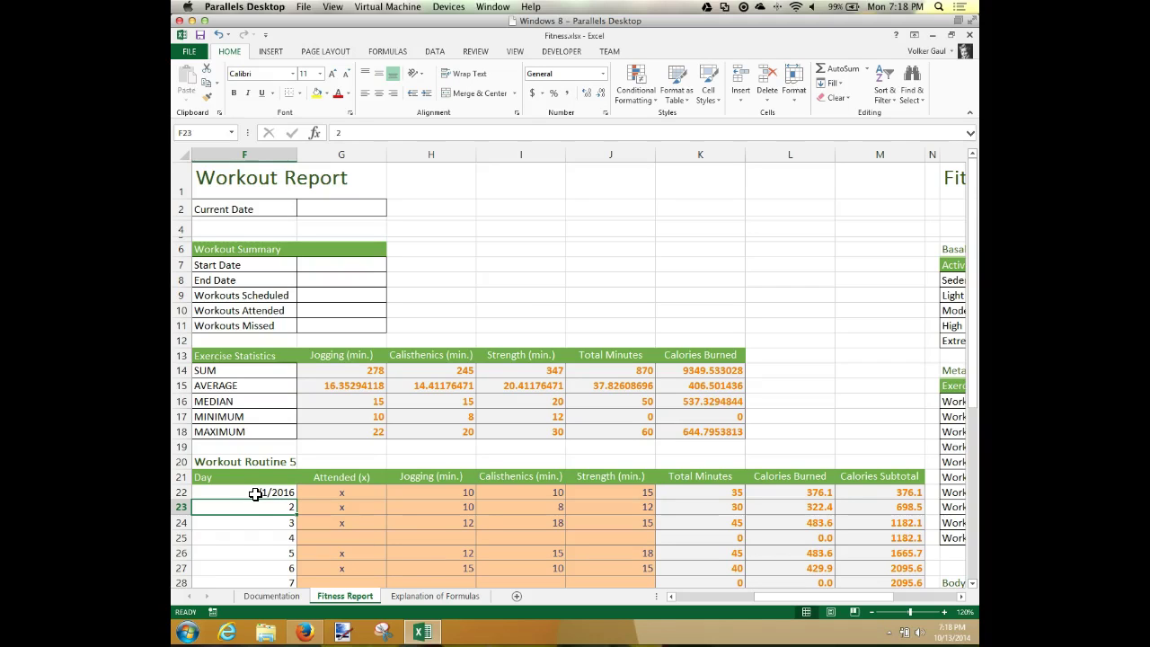
# Step: AutoFill the date in F22 down the Day column through F44 as consecutive dates
pyautogui.click(257, 493)
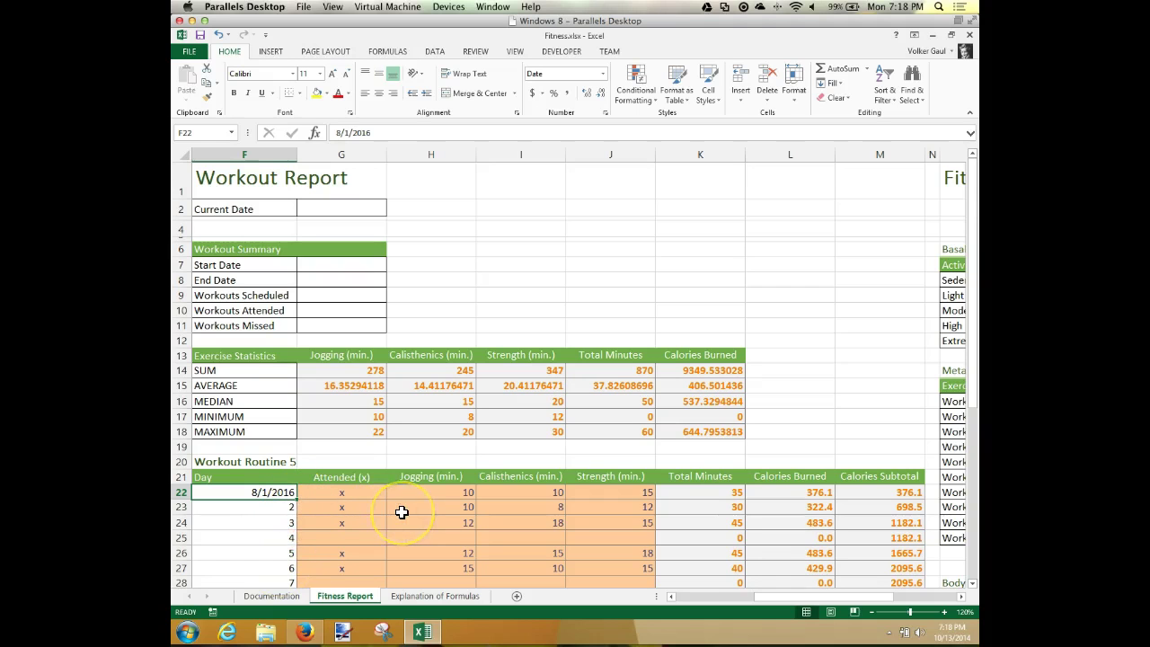
pyautogui.scroll(-3, 402, 512)
pyautogui.scroll(-2, 402, 512)
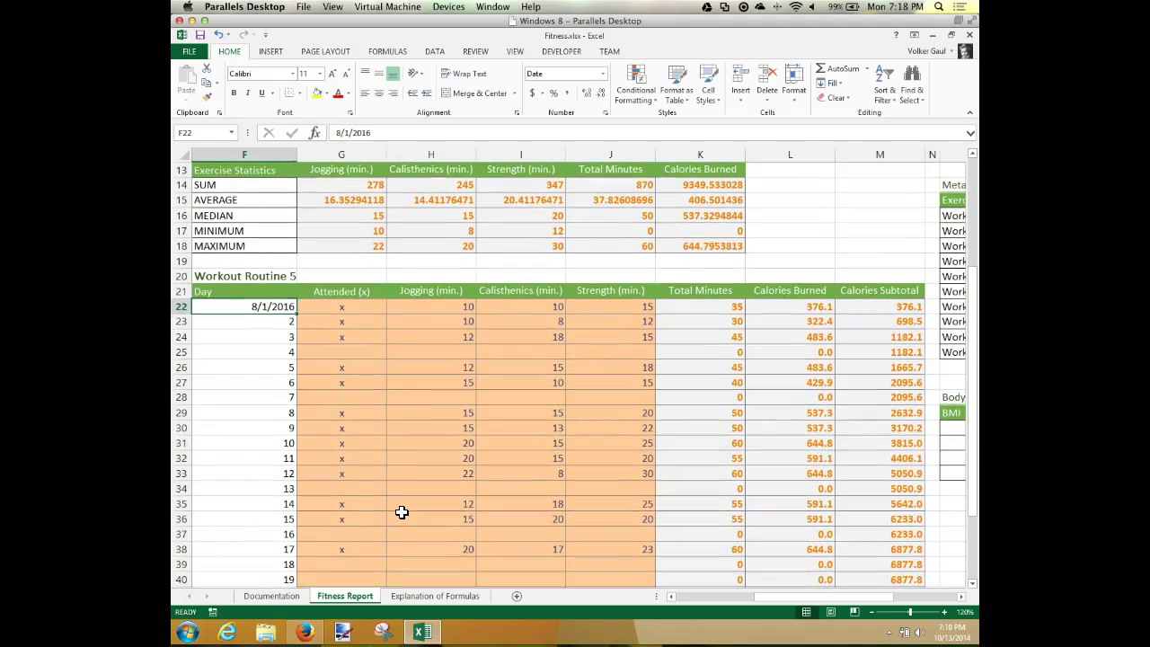
pyautogui.scroll(-1, 400, 511)
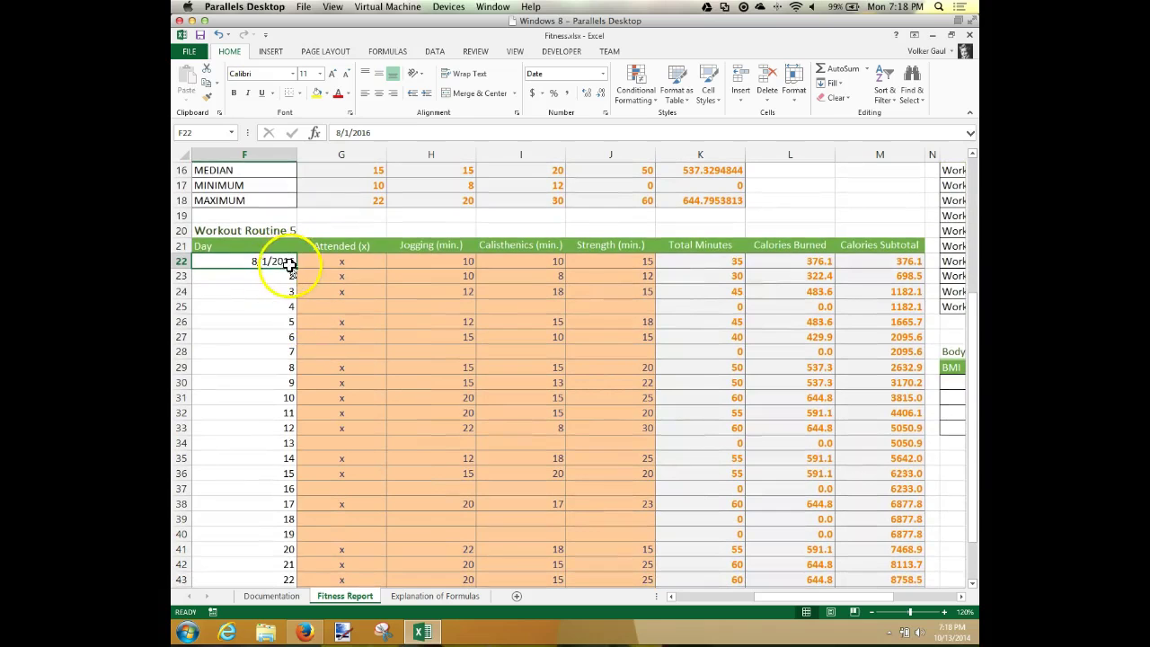
pyautogui.moveTo(294, 274); pyautogui.dragTo(287, 549)
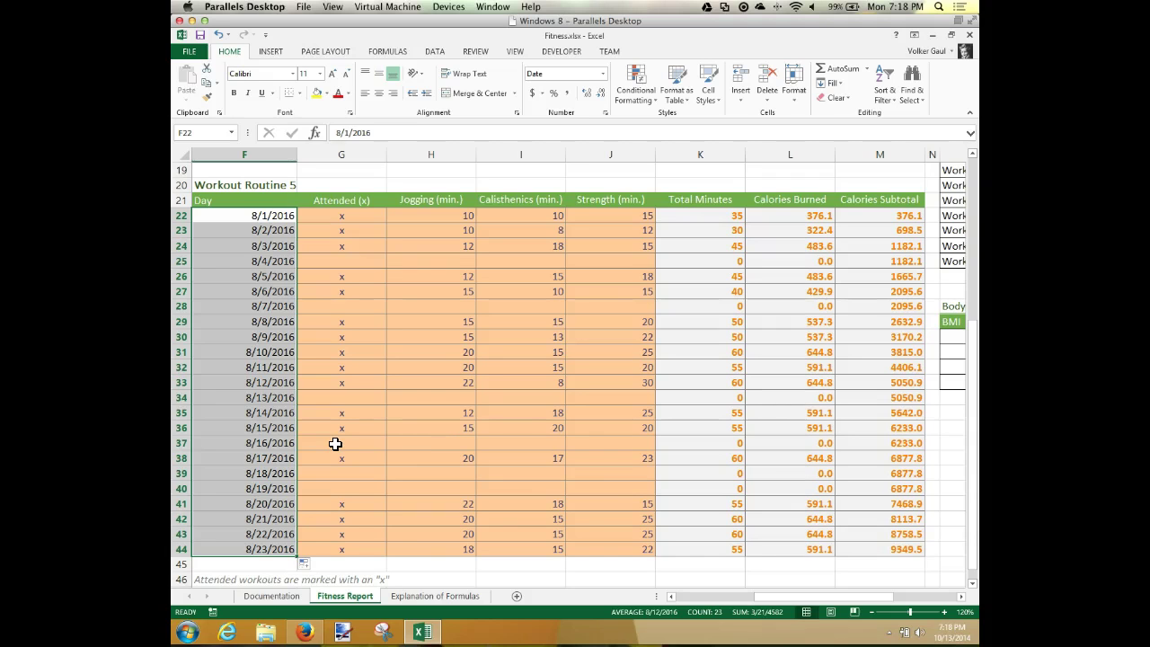
# Step: Add a new worksheet, enter Jan in cell A2, and AutoFill the abbreviated months across to M2
pyautogui.click(516, 598)
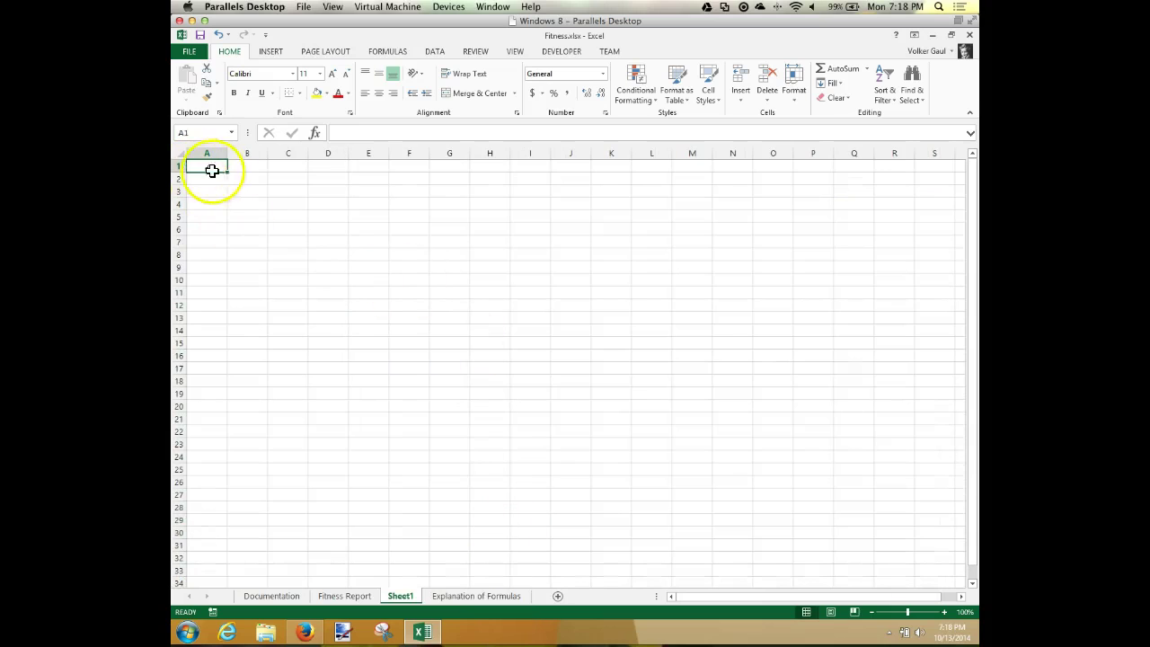
pyautogui.click(208, 177)
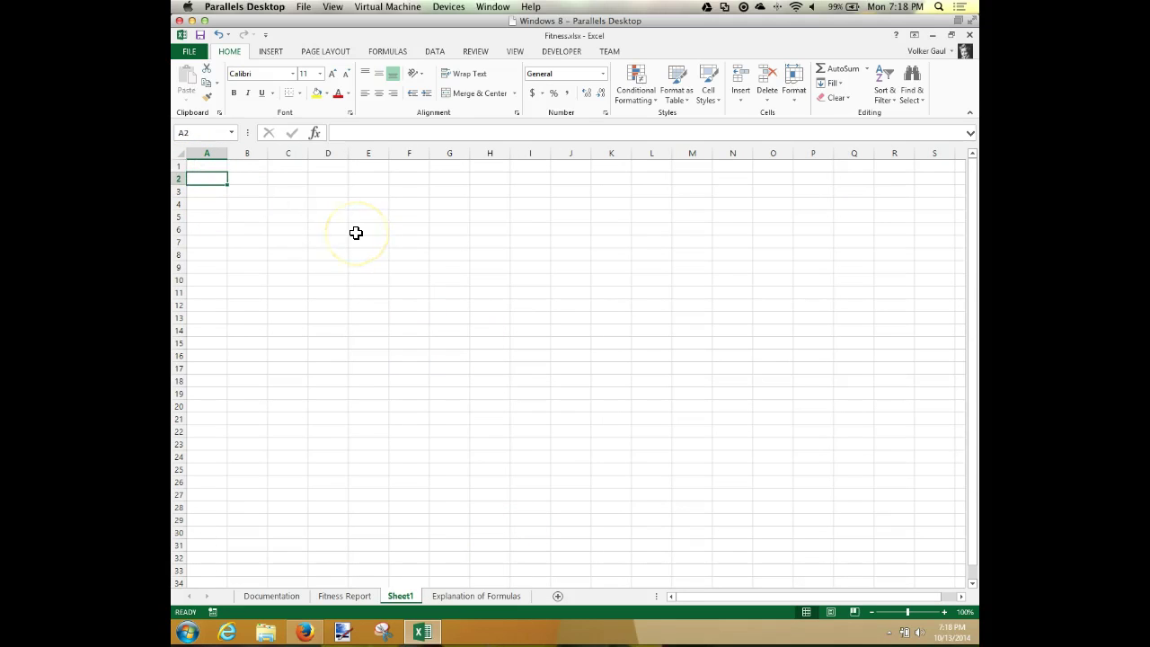
pyautogui.write('Jan')
pyautogui.press('Return')
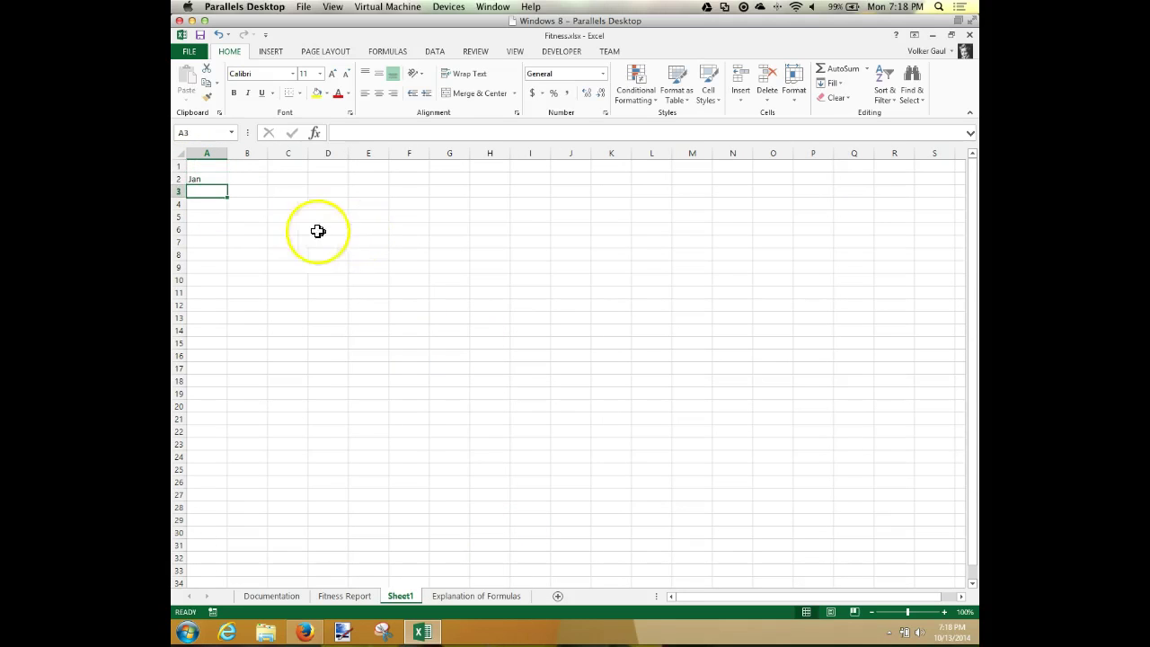
pyautogui.click(206, 180)
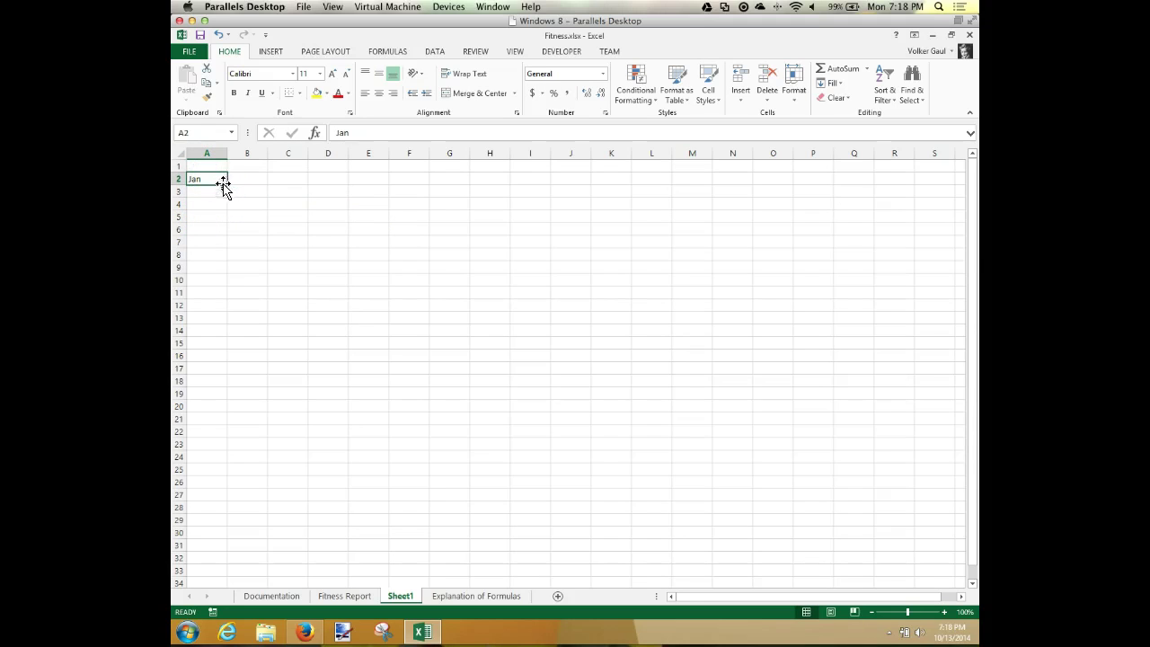
pyautogui.moveTo(226, 184); pyautogui.dragTo(698, 184)
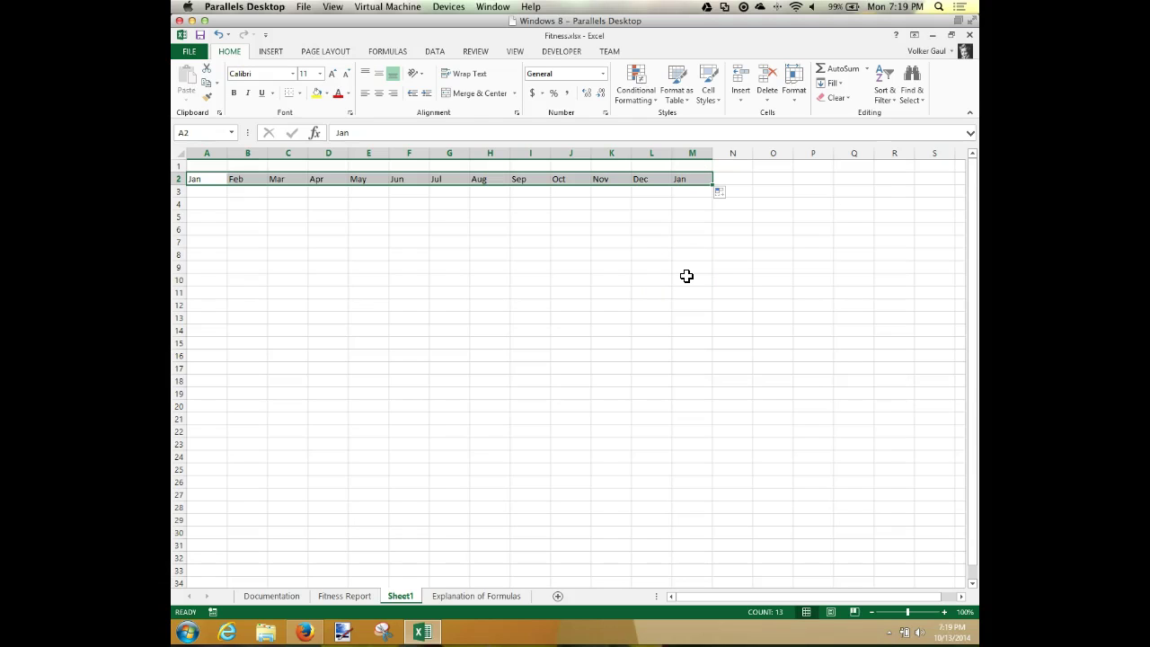
# Step: Enter January in cell A4 and AutoFill the full month names across to May in E4
pyautogui.click(202, 205)
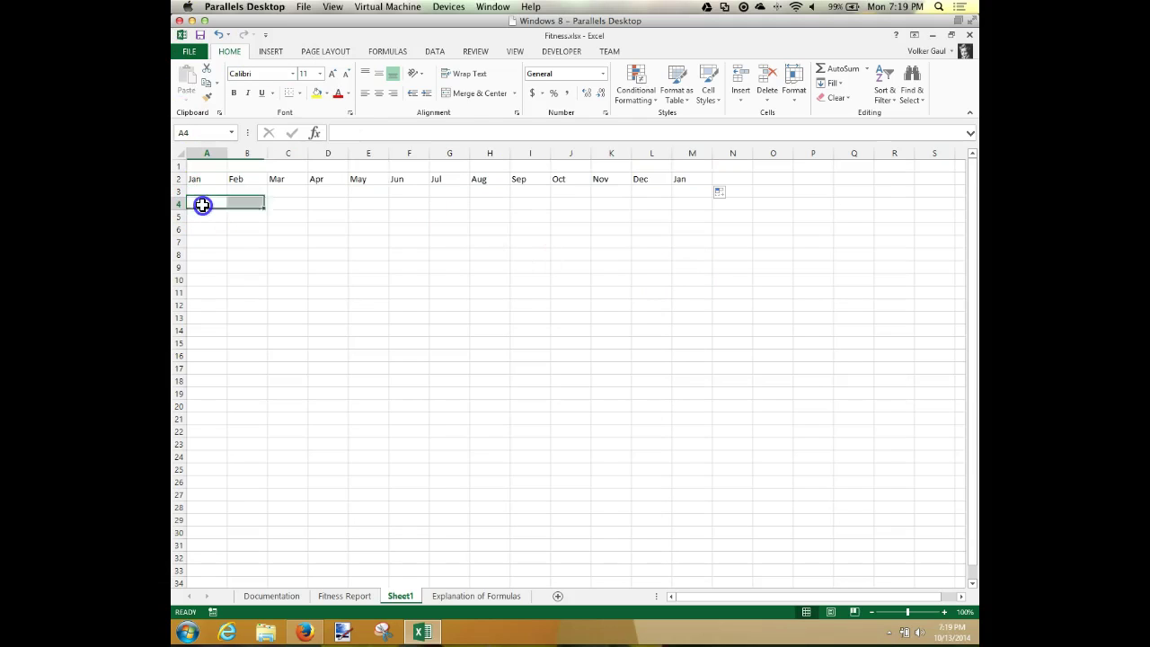
pyautogui.write('January')
pyautogui.press('Return')
pyautogui.click(203, 206)
pyautogui.moveTo(229, 212); pyautogui.dragTo(390, 204)
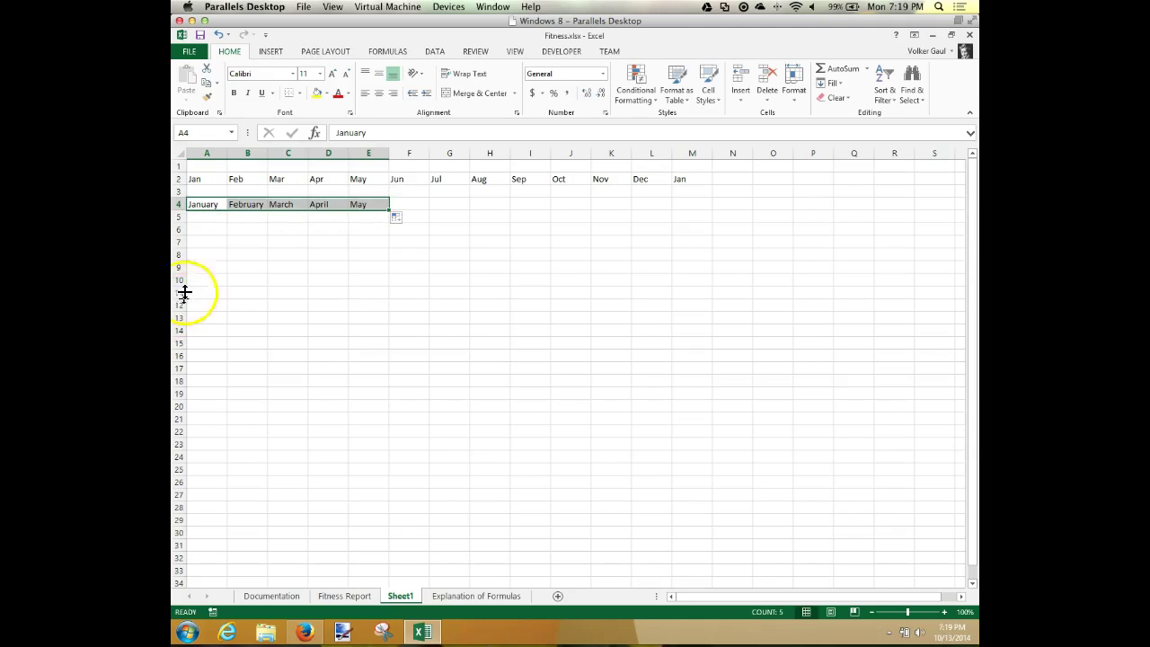
# Step: Enter Mon in A6 and Monday in A7, and AutoFill both weekday series across to column G
pyautogui.click(203, 230)
pyautogui.write('Mon')
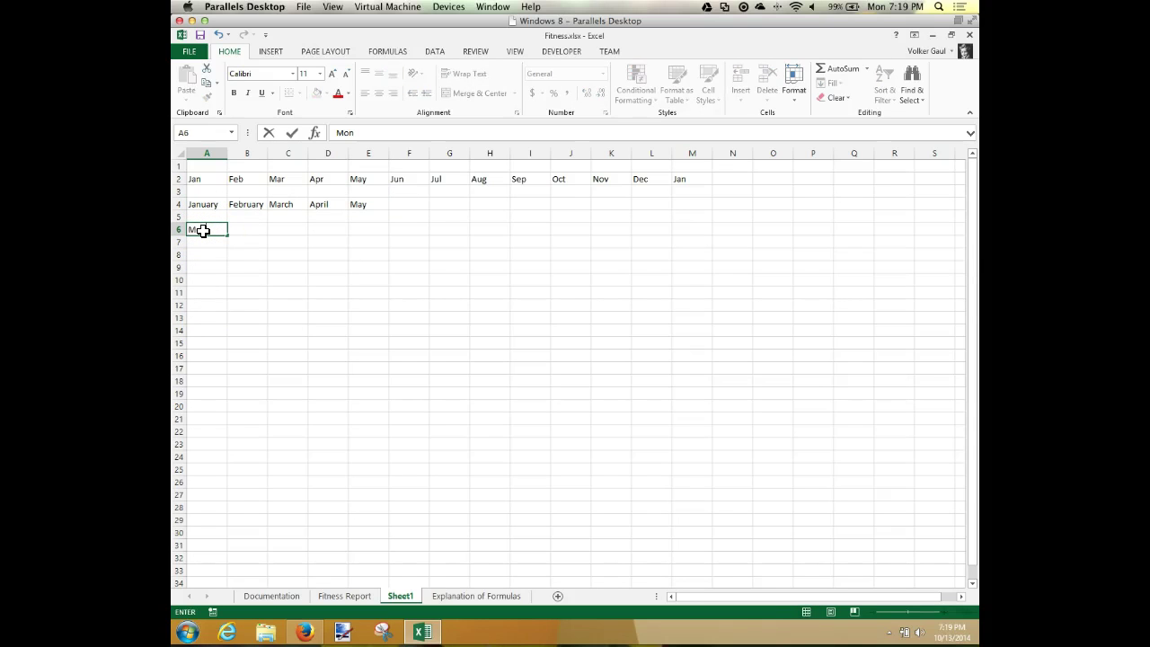
pyautogui.press('Return')
pyautogui.write('Monday')
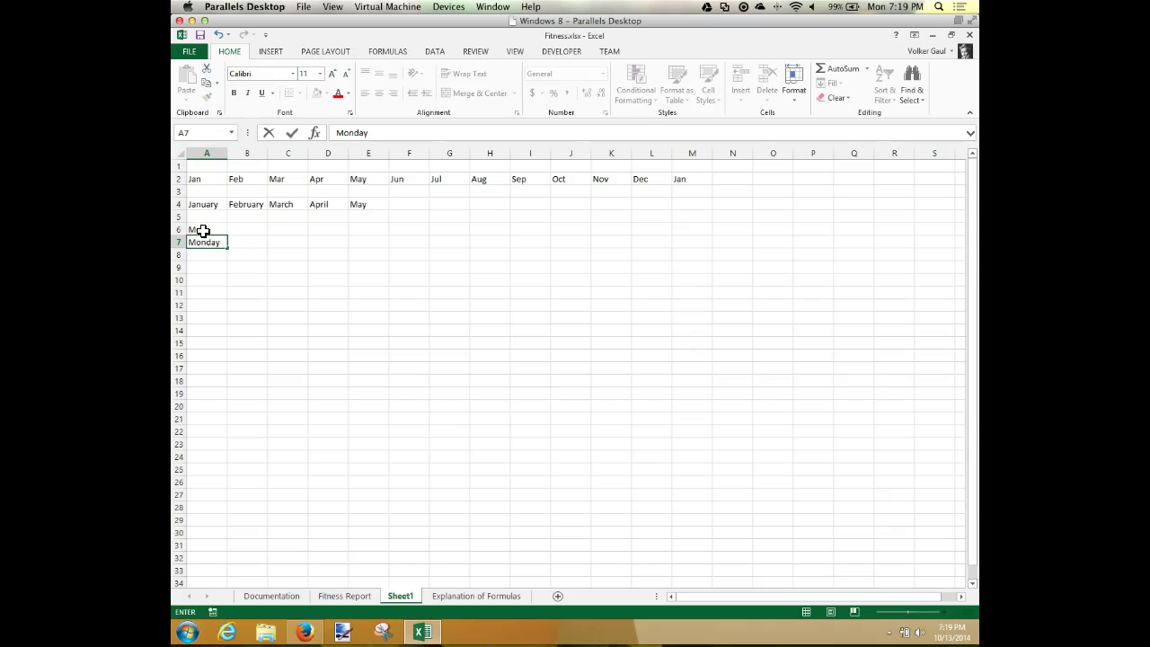
pyautogui.moveTo(203, 230); pyautogui.dragTo(458, 242)
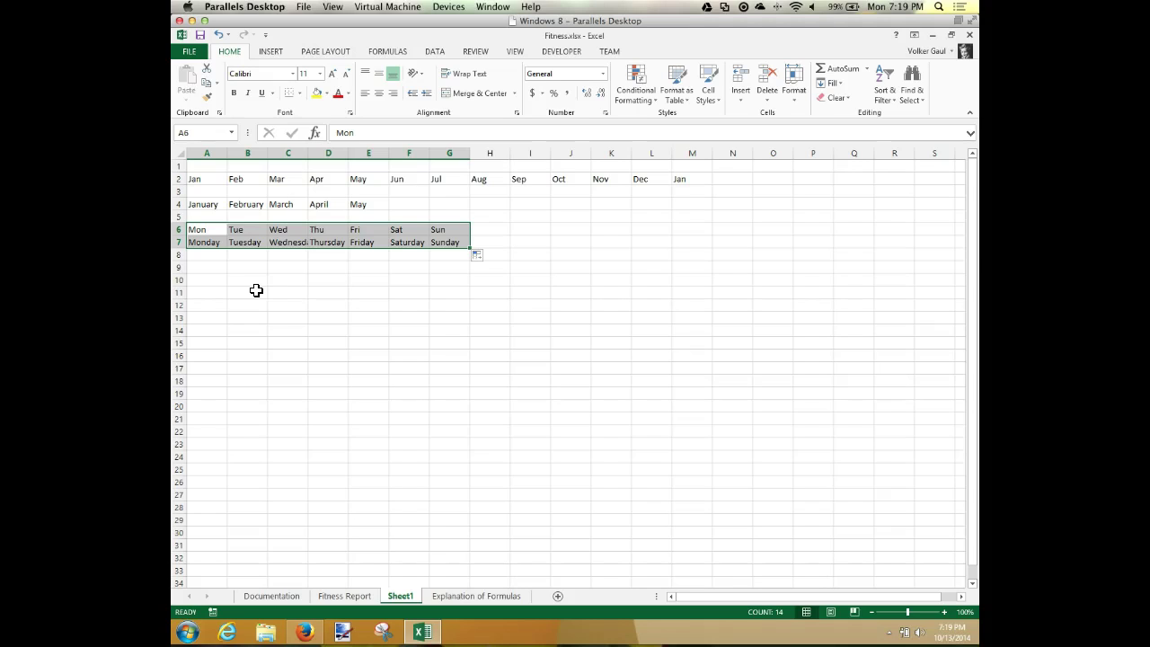
# Step: Enter the number 1 in cell A10 and 2 in cell B10
pyautogui.click(208, 279)
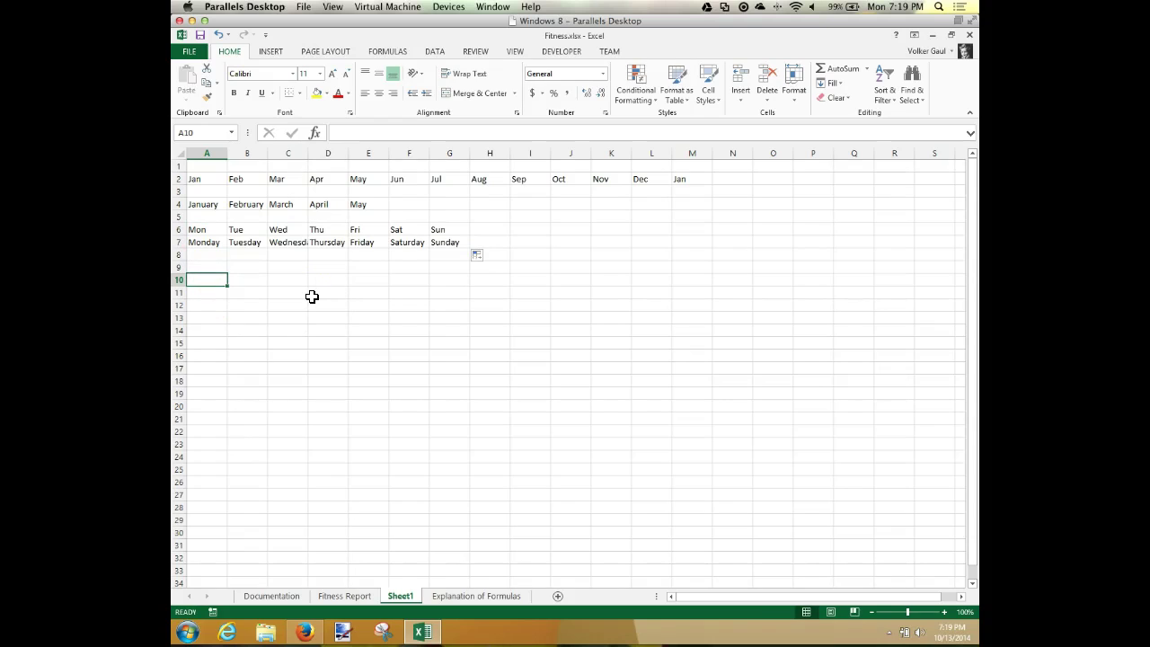
pyautogui.write('1s')
pyautogui.press('BackSpace')
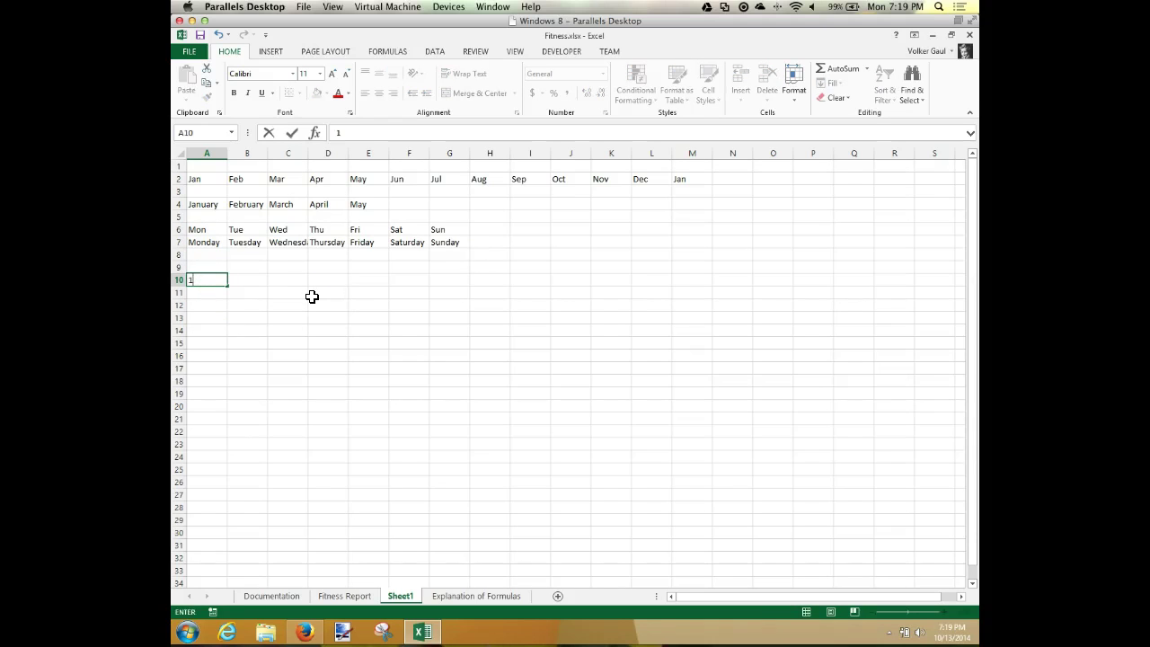
pyautogui.press('Tab')
pyautogui.write('2')
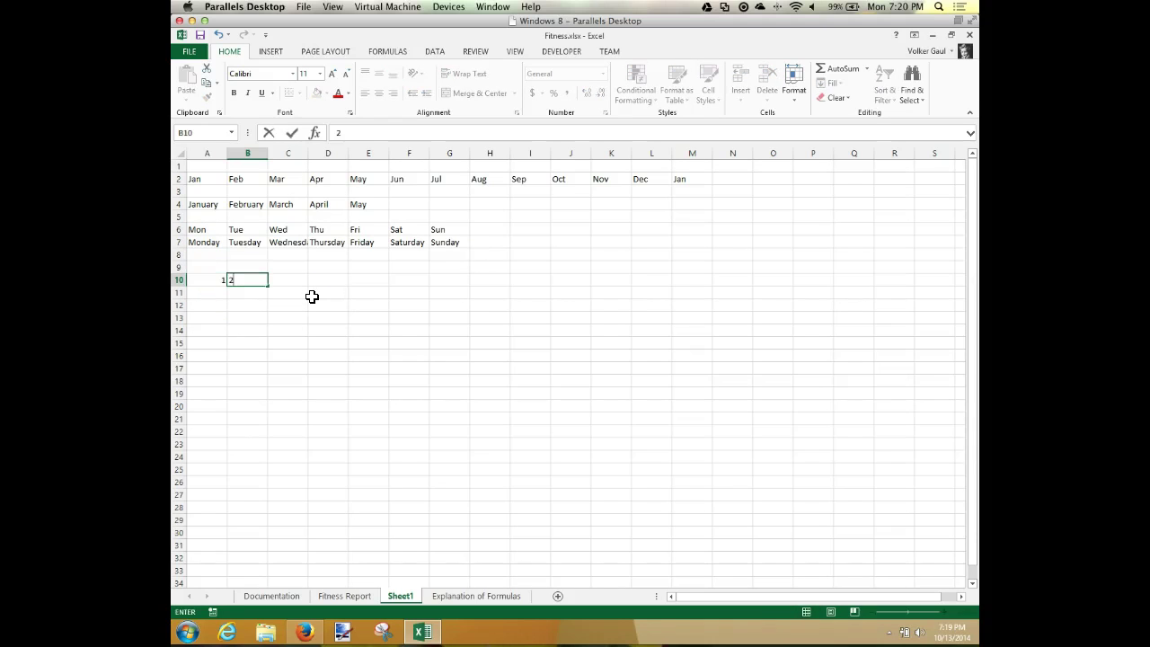
pyautogui.press('Return')
# Step: Try to fill the number in A10 down column A to row 19
pyautogui.click(210, 280)
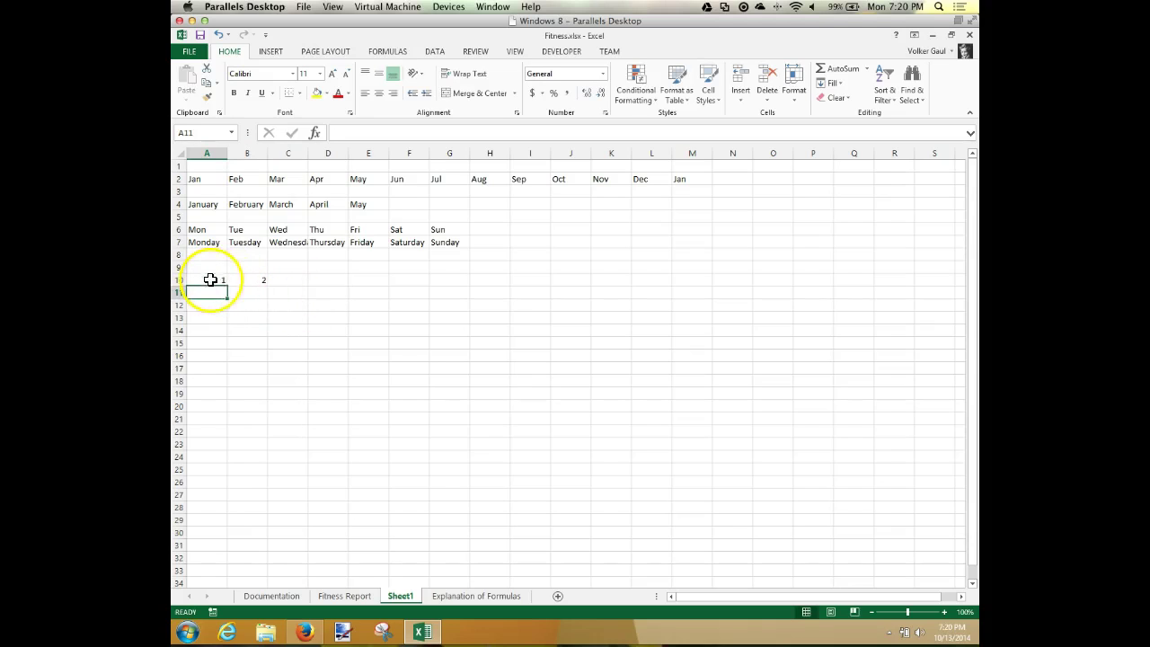
pyautogui.moveTo(227, 285); pyautogui.dragTo(215, 403)
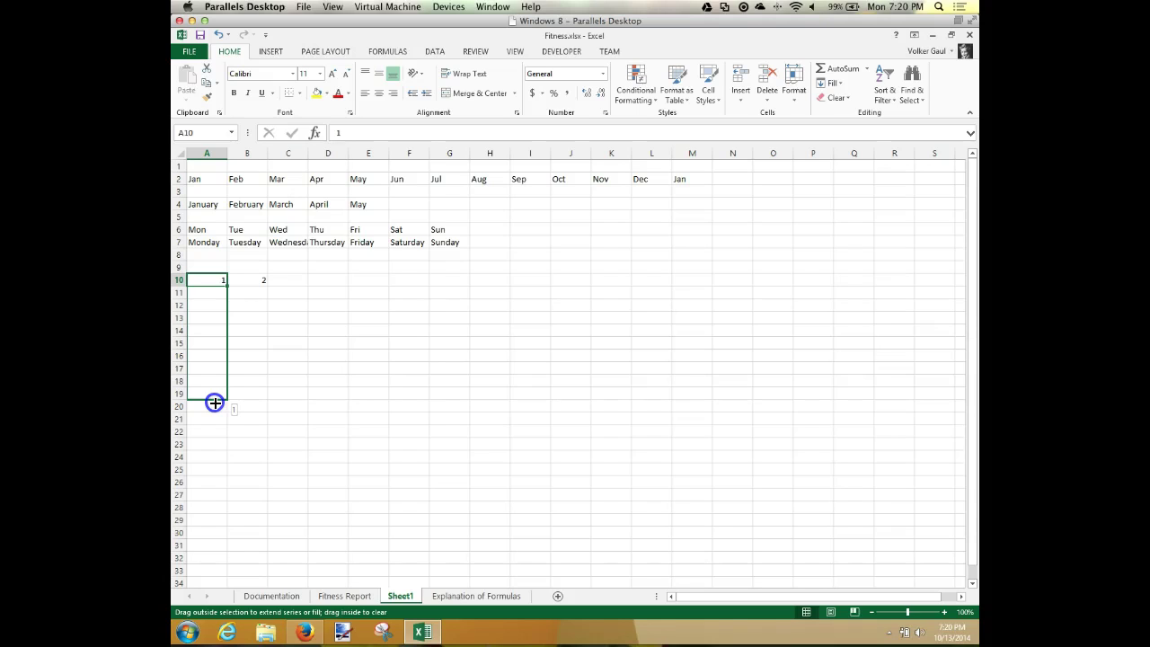
pyautogui.moveTo(215, 403); pyautogui.dragTo(225, 282)
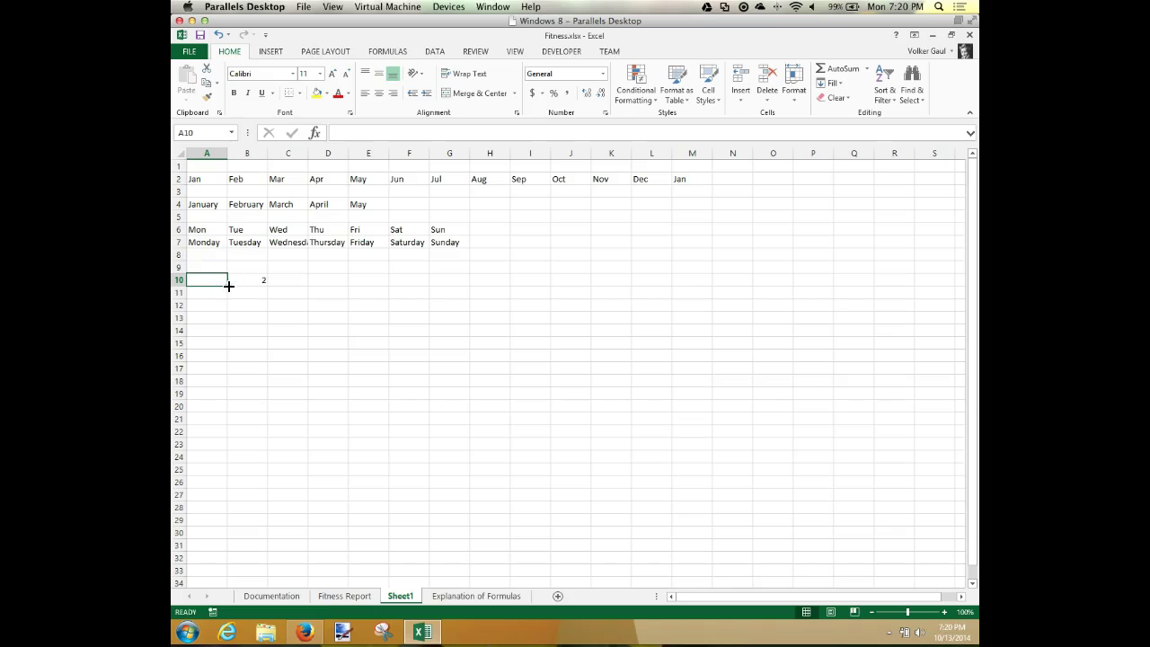
# Step: Enter 1 in cell A10, then AutoFill the number series from A10:B10 across to K10
pyautogui.press('Down')
pyautogui.press('Down')
pyautogui.press('Down')
pyautogui.click(219, 279)
pyautogui.write('1')
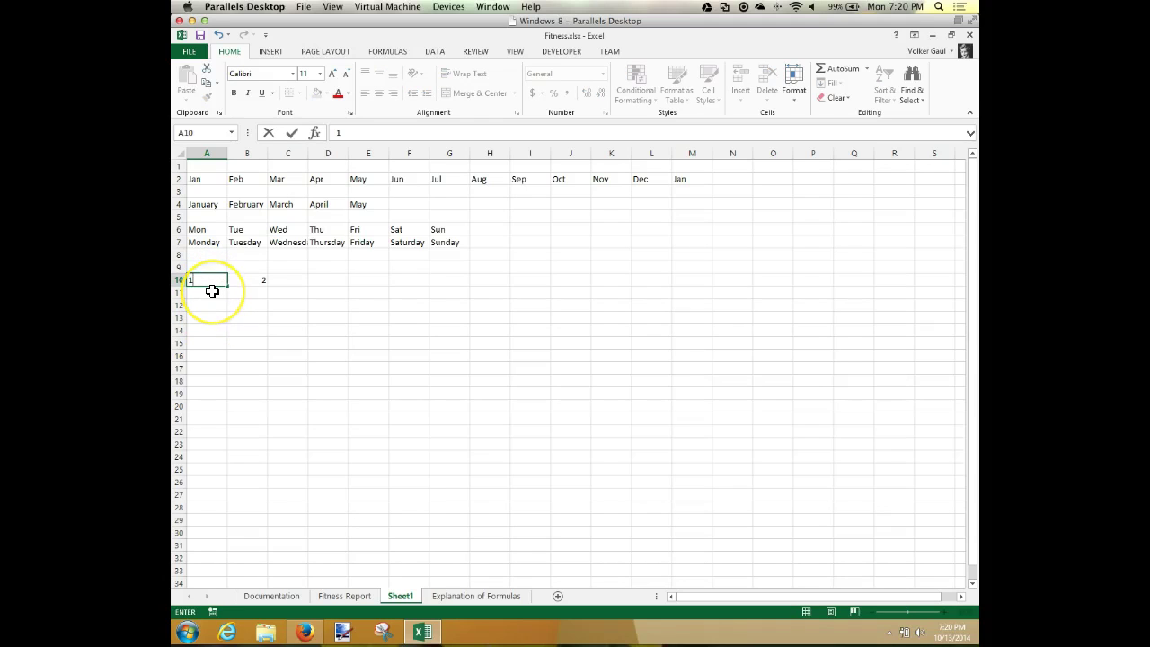
pyautogui.click(212, 291)
pyautogui.moveTo(210, 278); pyautogui.dragTo(271, 282)
pyautogui.moveTo(200, 278); pyautogui.dragTo(620, 286)
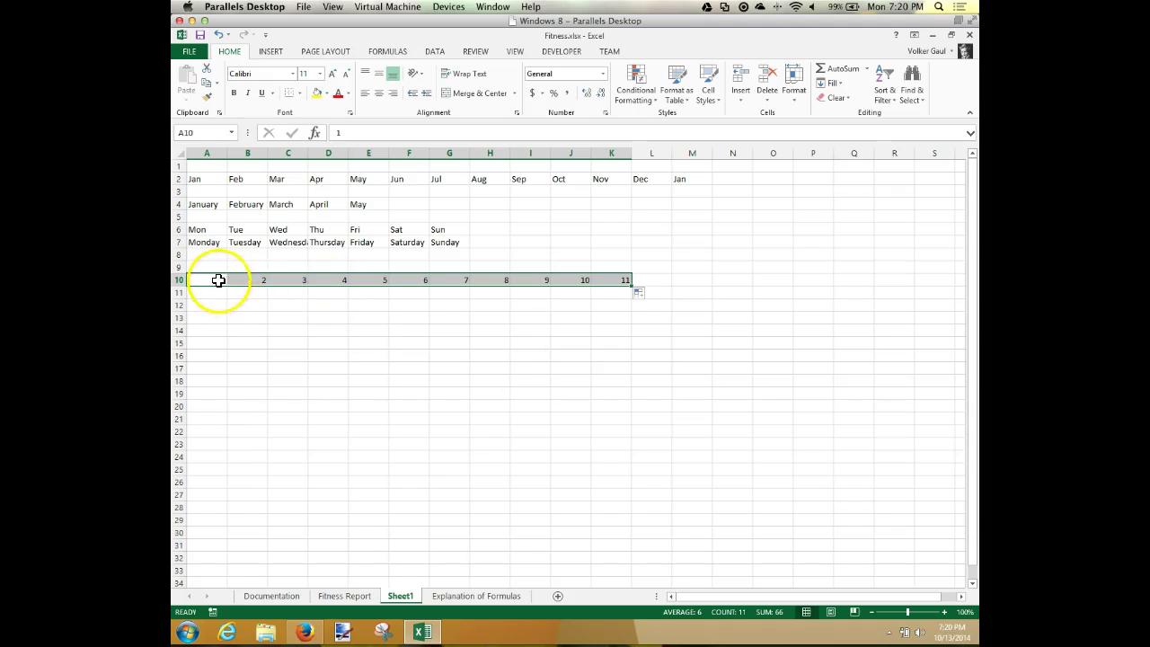
# Step: Fill the number in A10 down column A to row 24 as a series increasing by one, from 1 to 15
pyautogui.click(219, 282)
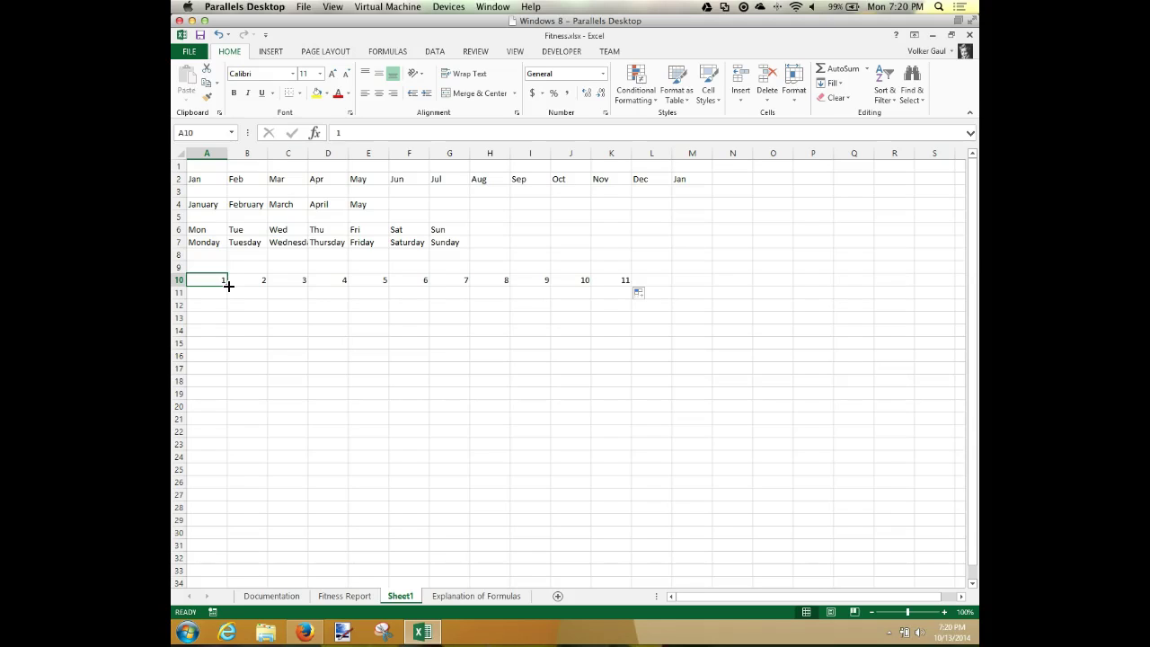
pyautogui.moveTo(228, 286); pyautogui.dragTo(226, 461)
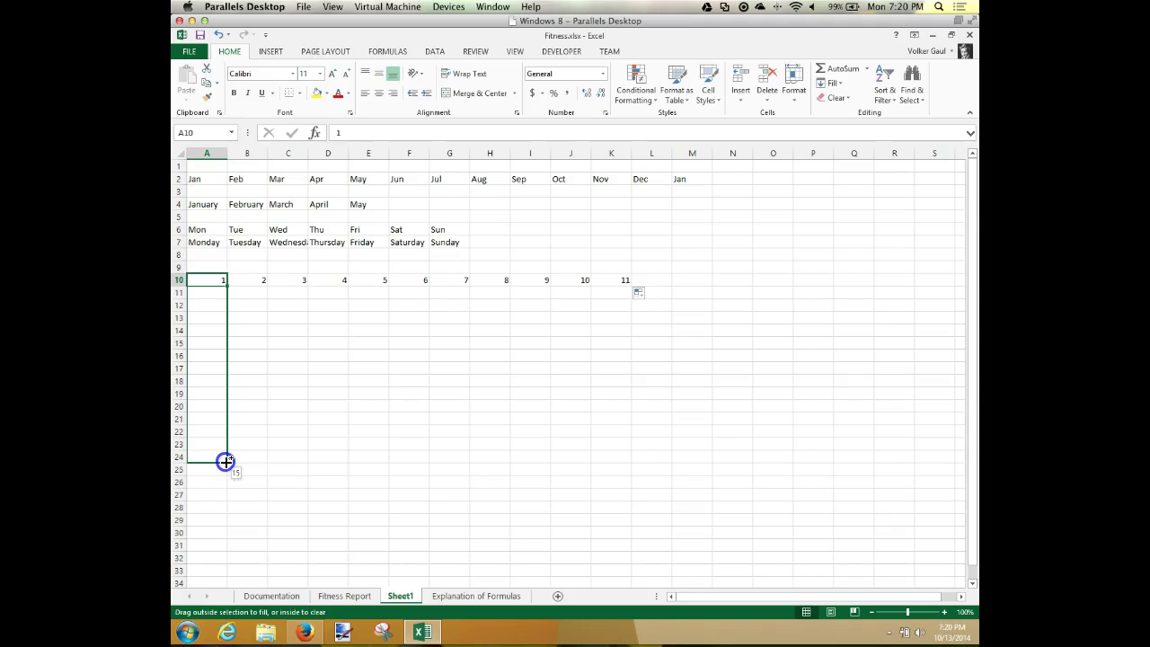
pyautogui.moveTo(226, 461); pyautogui.dragTo(225, 461)
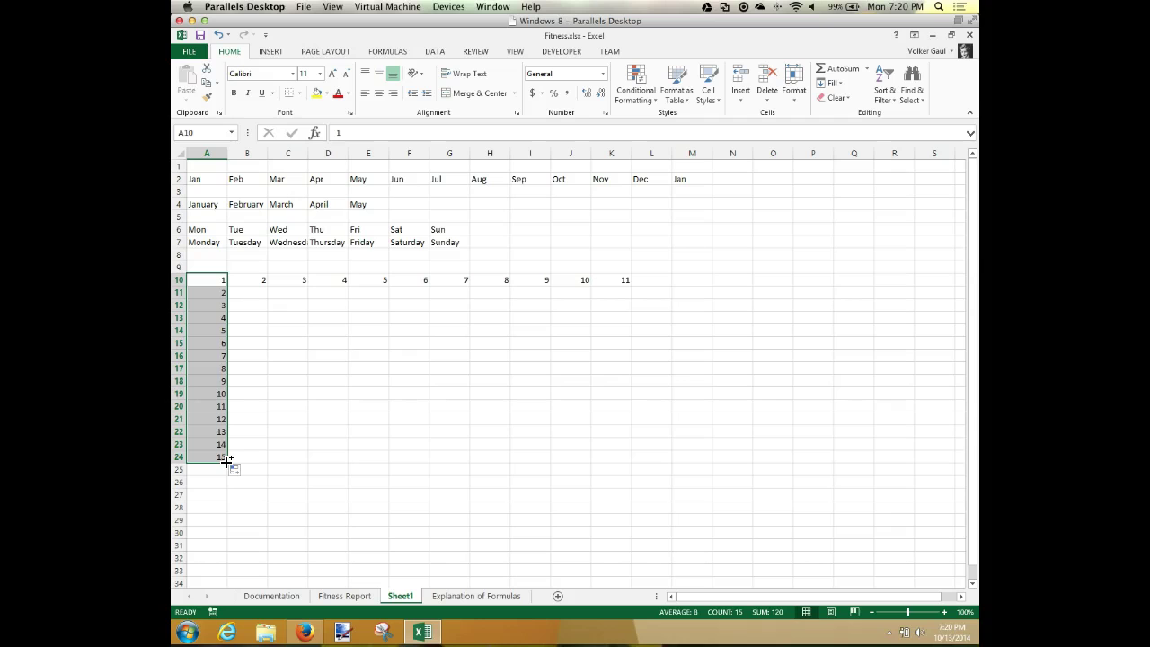
# Step: Enter 5 in C13 and 10 in D13, and AutoFill the multiples-of-five series across to I13
pyautogui.click(306, 318)
pyautogui.doubleClick(307, 318)
pyautogui.click(308, 319)
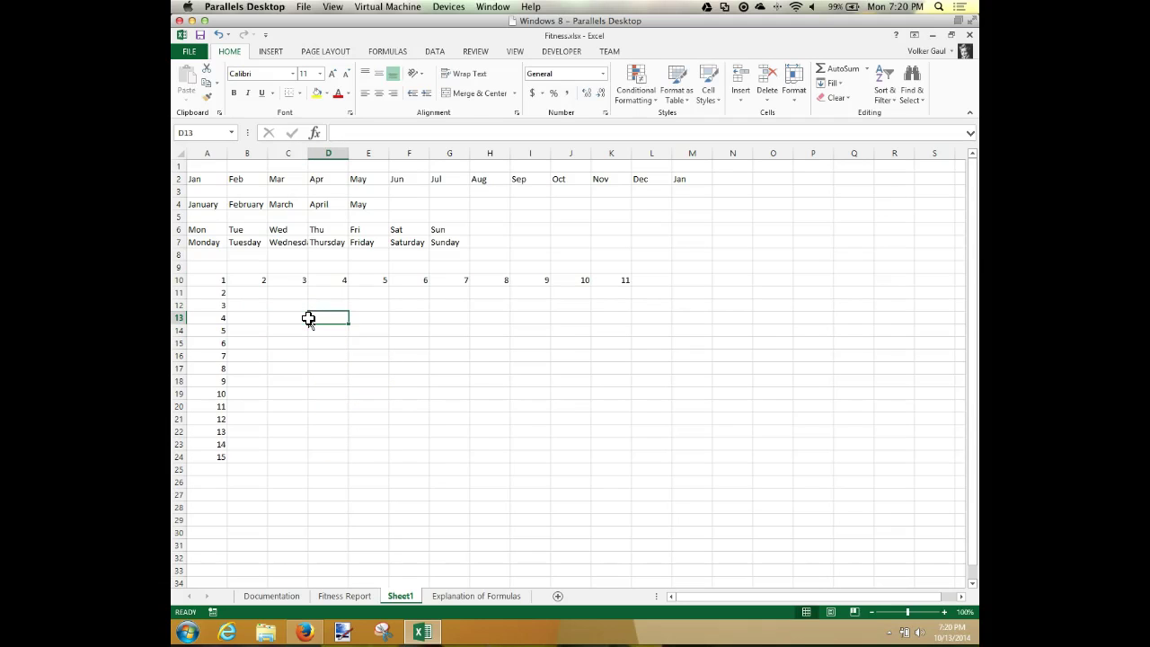
pyautogui.write('10')
pyautogui.click(309, 319)
pyautogui.write('5')
pyautogui.press('Return')
pyautogui.moveTo(308, 318); pyautogui.dragTo(558, 330)
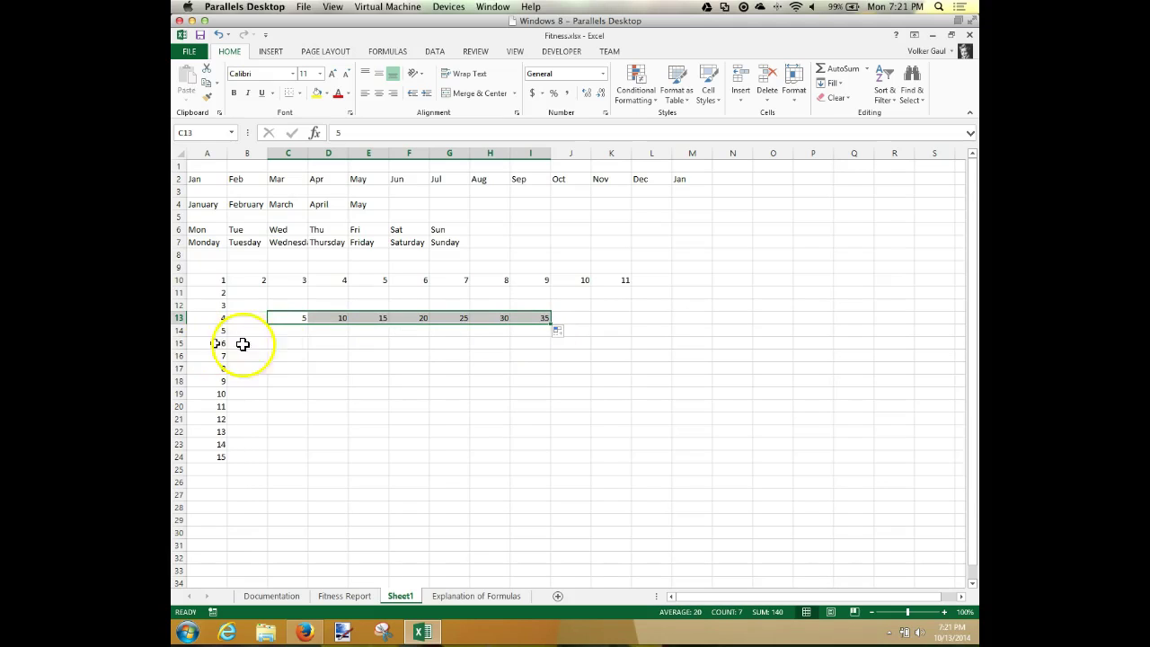
# Step: Enter Qtr 1 in cell C15 and AutoFill the quarter labels down to C22
pyautogui.click(279, 343)
pyautogui.write('J')
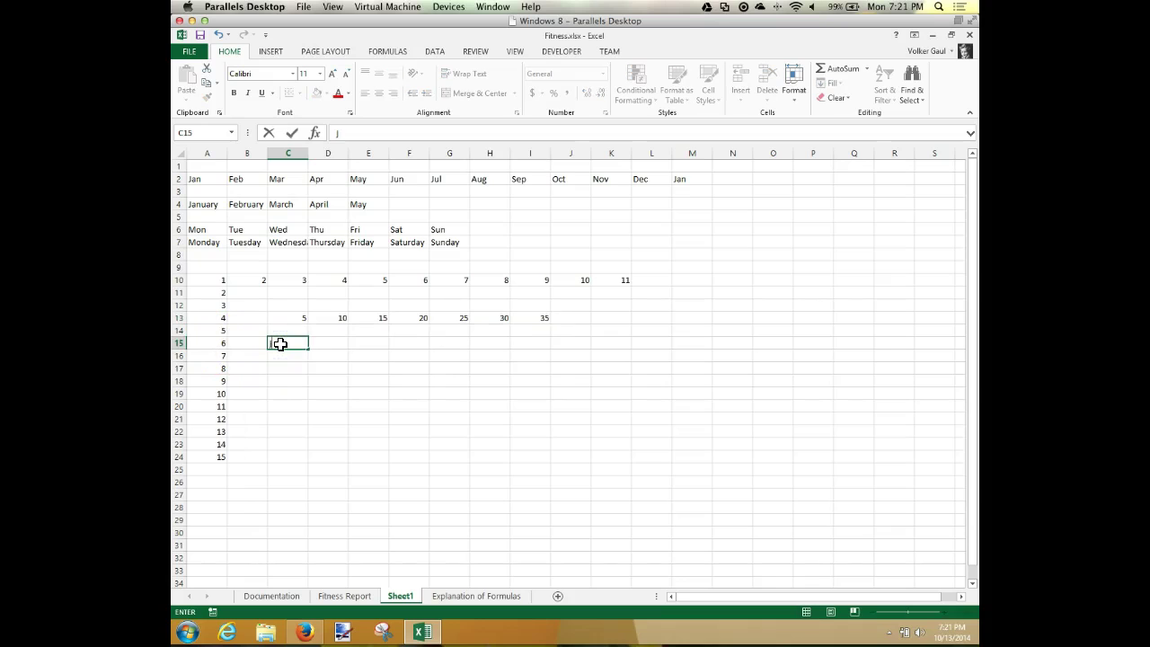
pyautogui.write('tr 1')
pyautogui.click(280, 344)
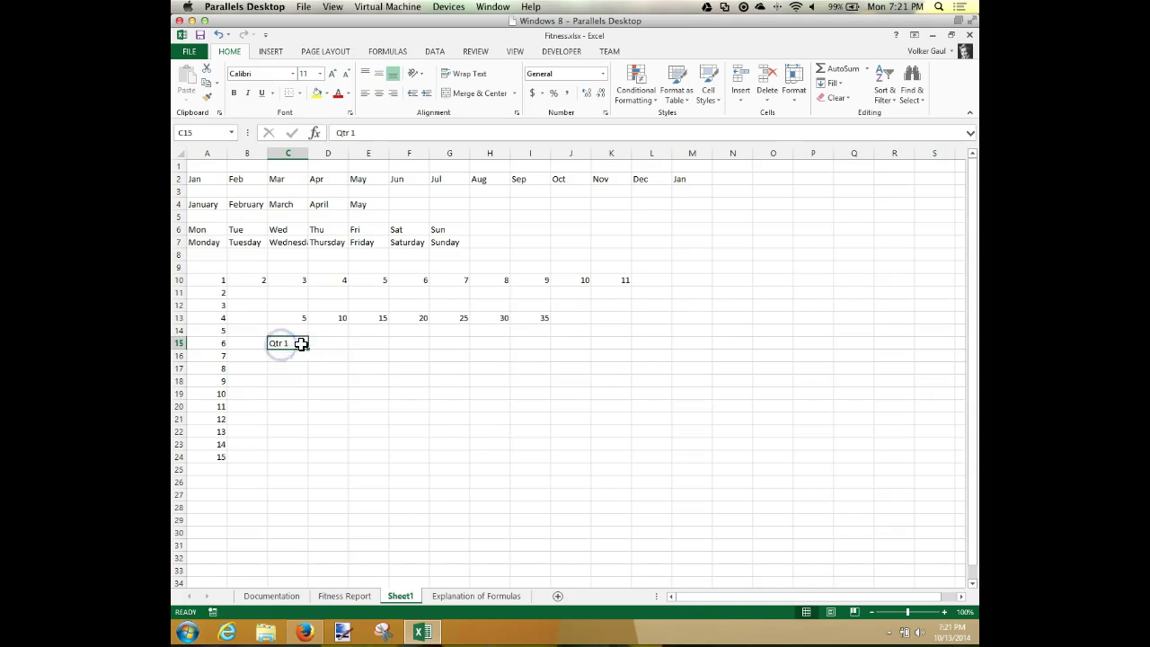
pyautogui.moveTo(304, 346); pyautogui.dragTo(303, 440)
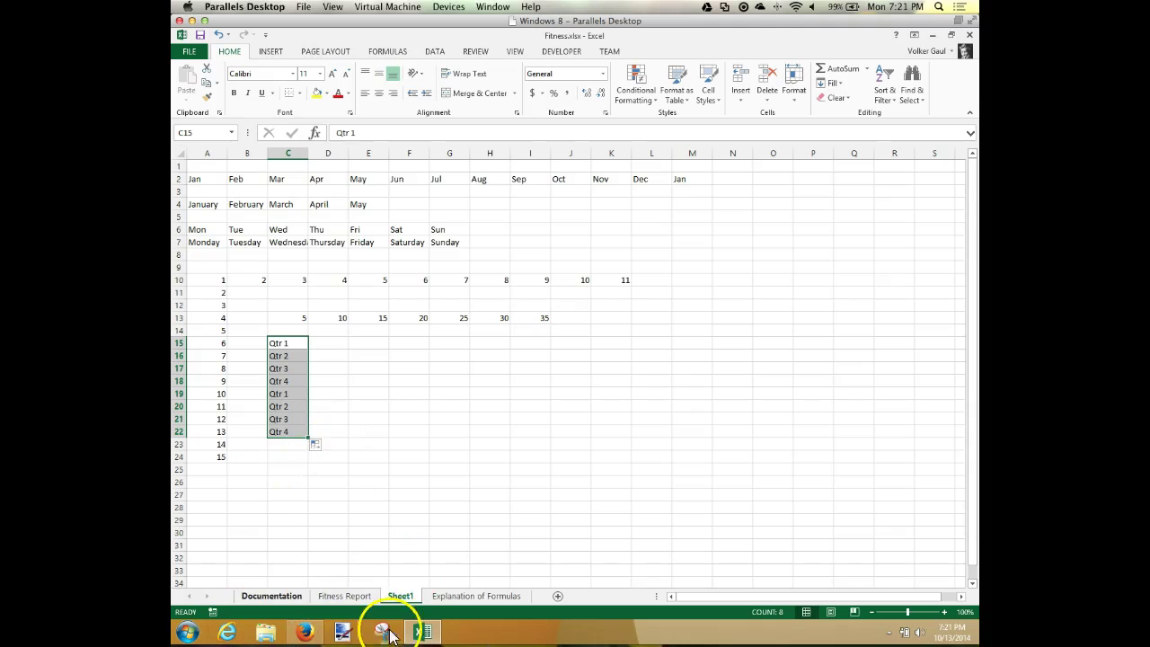
# Step: Switch to the CourseSmart e-book in the browser and read the AutoFill sections on pages EX 164 and EX 165
pyautogui.click(420, 632)
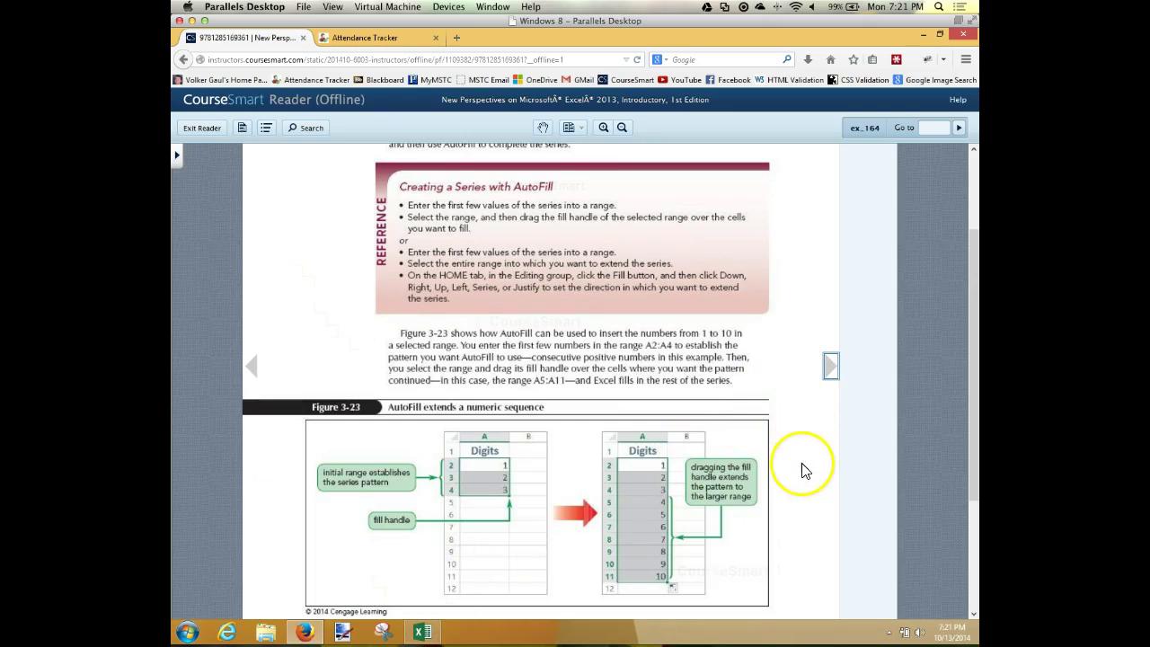
pyautogui.click(871, 463)
pyautogui.scroll(2, 870, 467)
pyautogui.scroll(-3, 870, 467)
pyautogui.scroll(-3, 863, 453)
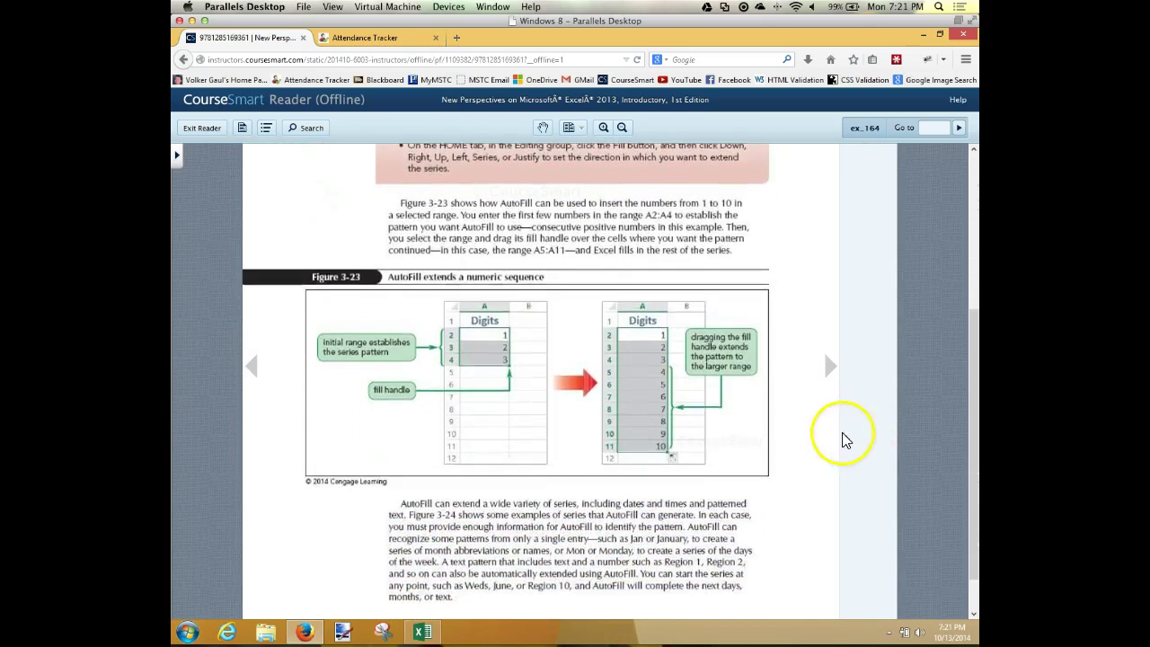
pyautogui.click(834, 367)
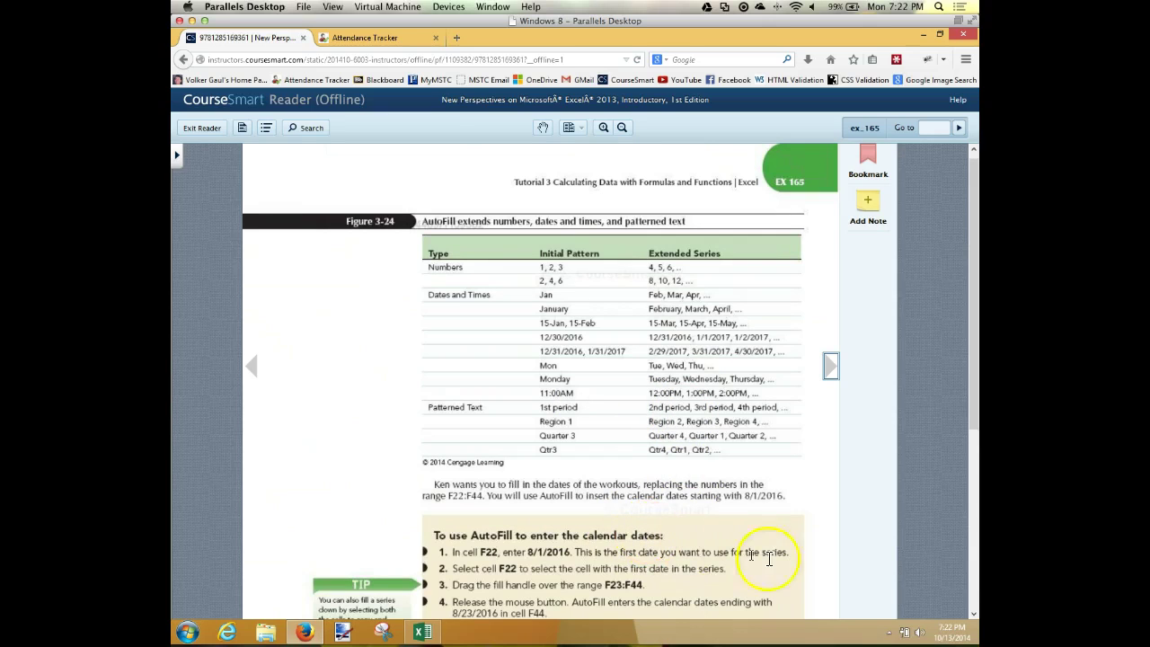
pyautogui.scroll(-3, 880, 575)
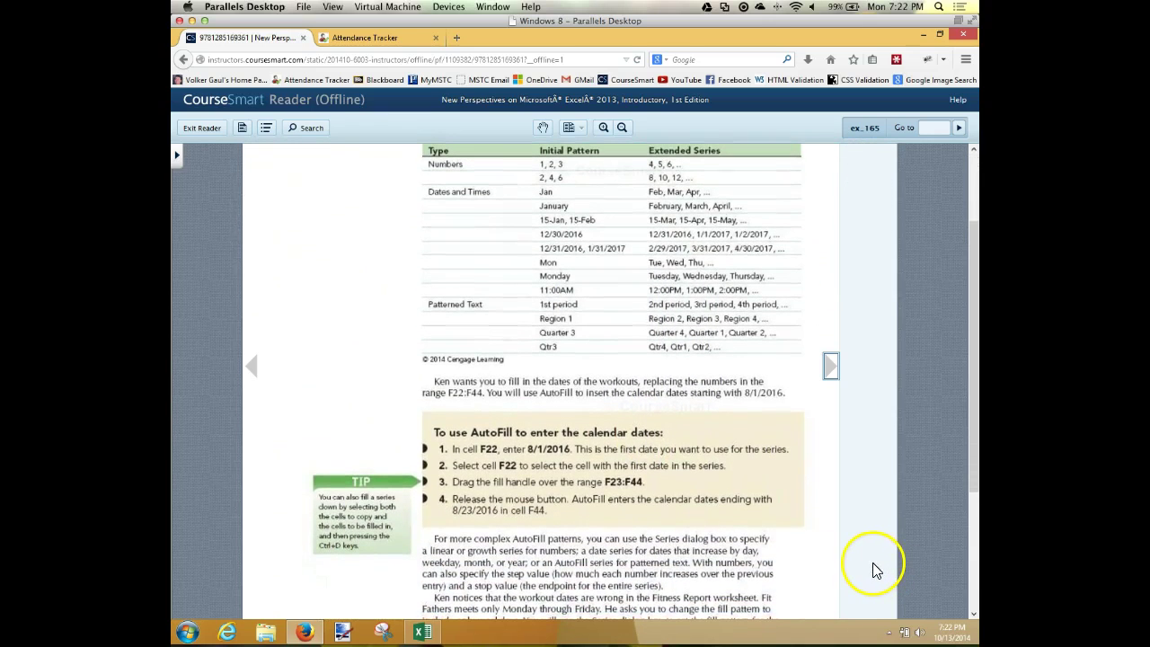
pyautogui.moveTo(818, 645)
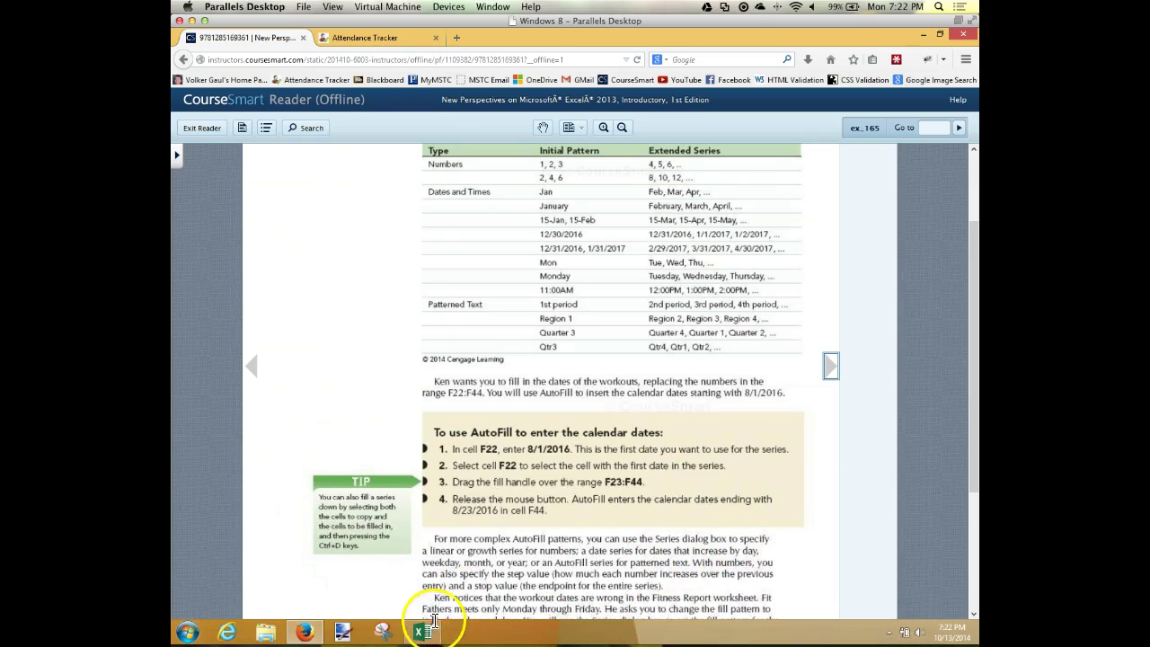
# Step: Switch back to Excel, open the Fitness Report sheet and select the first workout date in F22
pyautogui.click(424, 631)
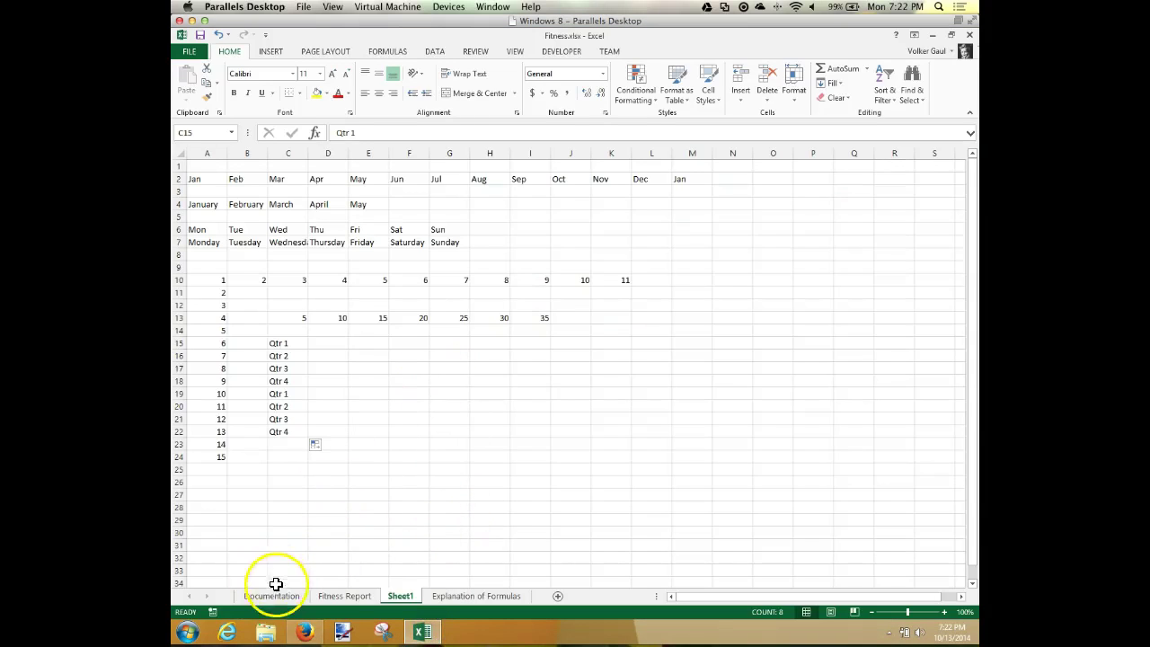
pyautogui.click(353, 596)
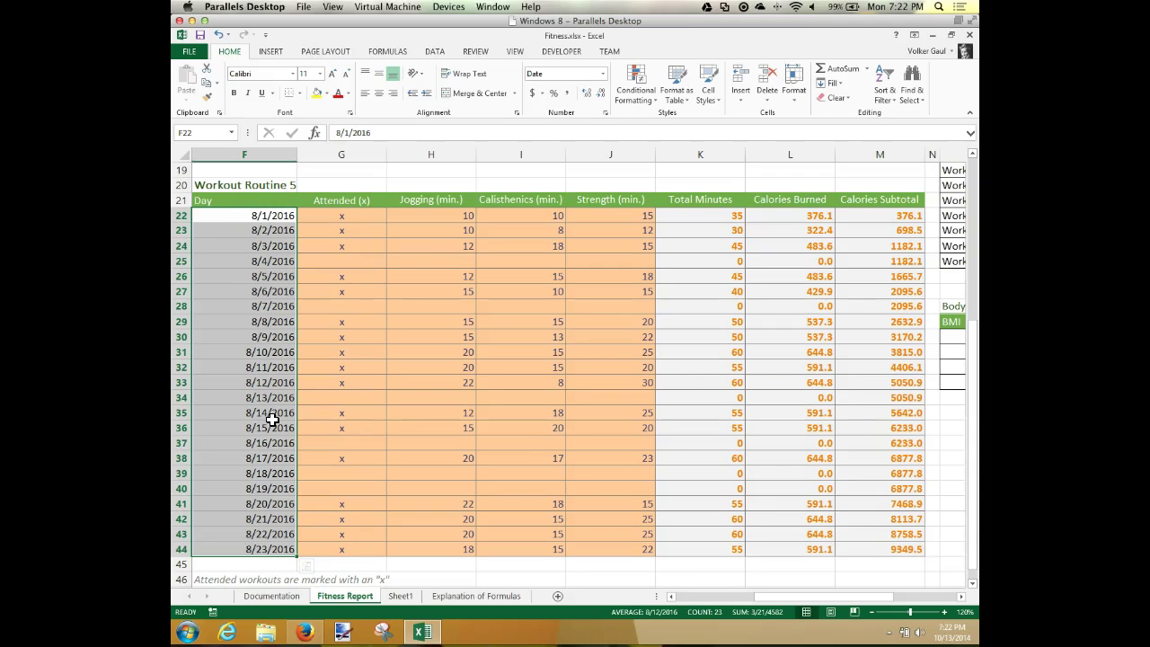
pyautogui.click(273, 217)
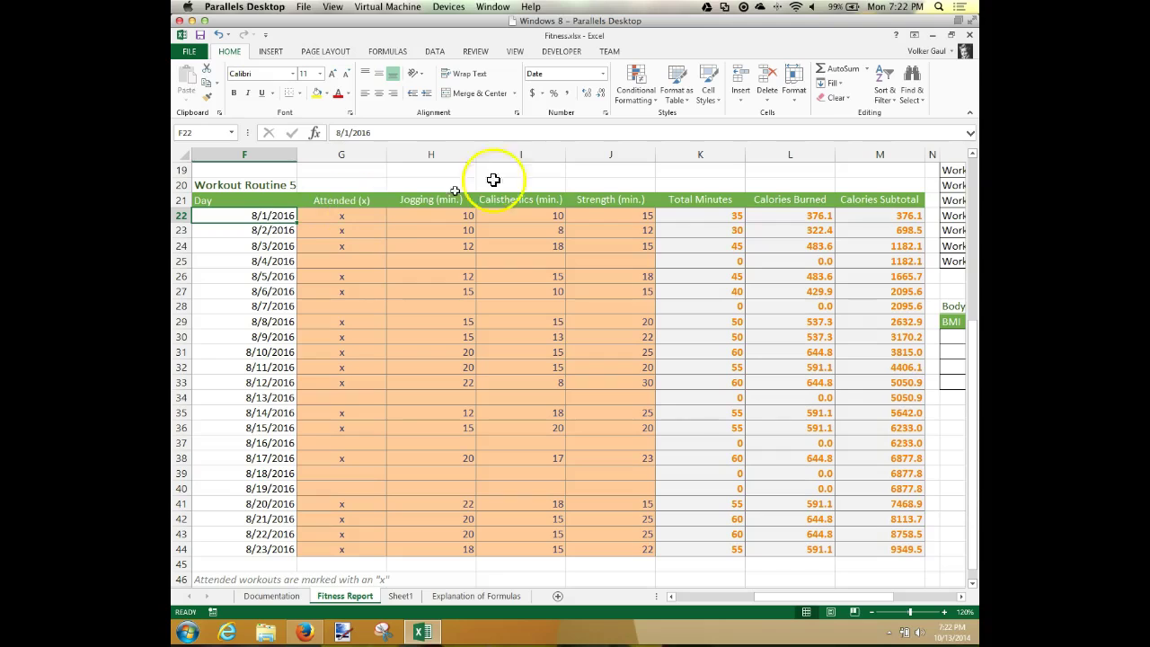
# Step: Try to fill a date series from F22 alone, with Weekday as the date unit and a step value of 1
pyautogui.click(834, 83)
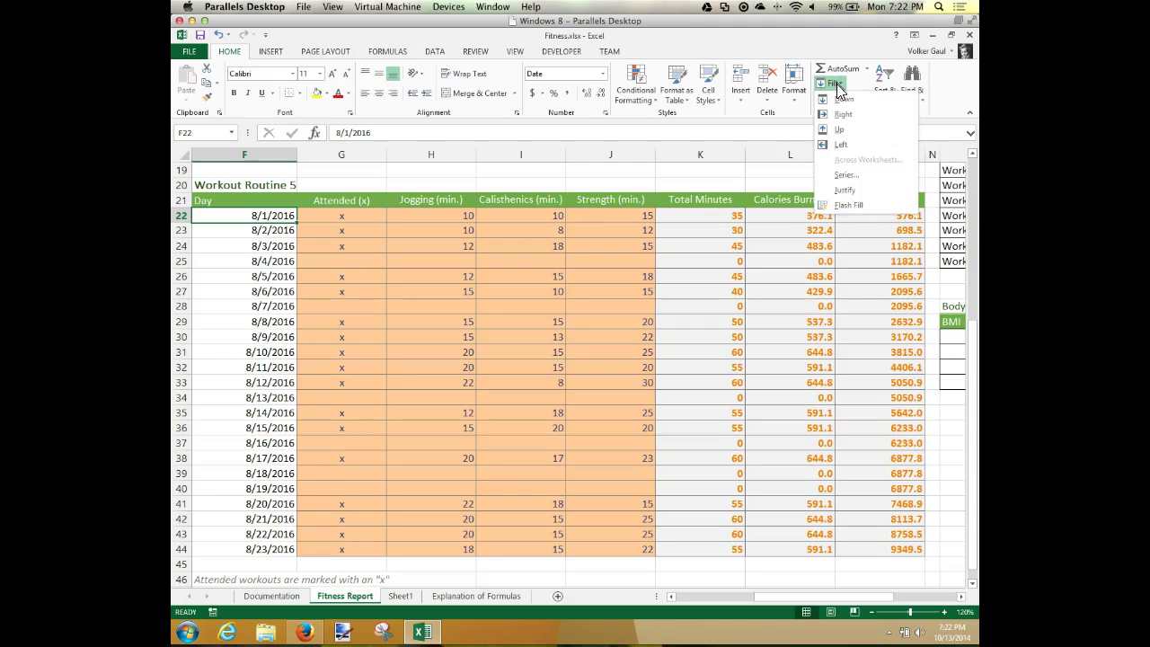
pyautogui.click(845, 176)
pyautogui.click(812, 215)
pyautogui.click(857, 193)
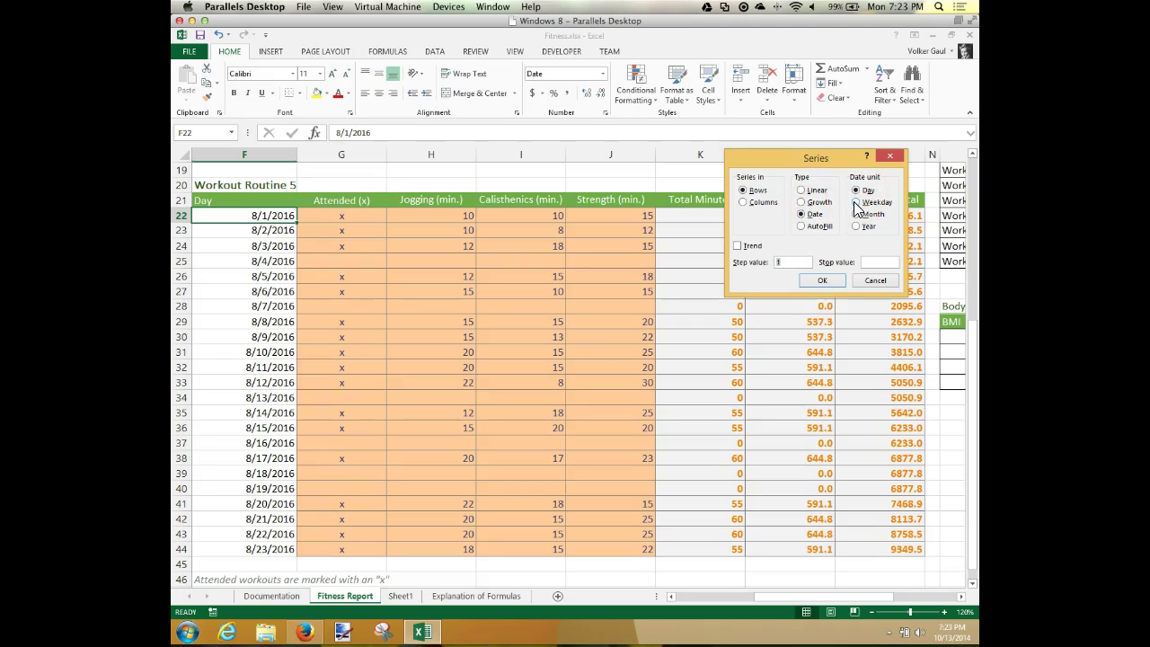
pyautogui.click(857, 204)
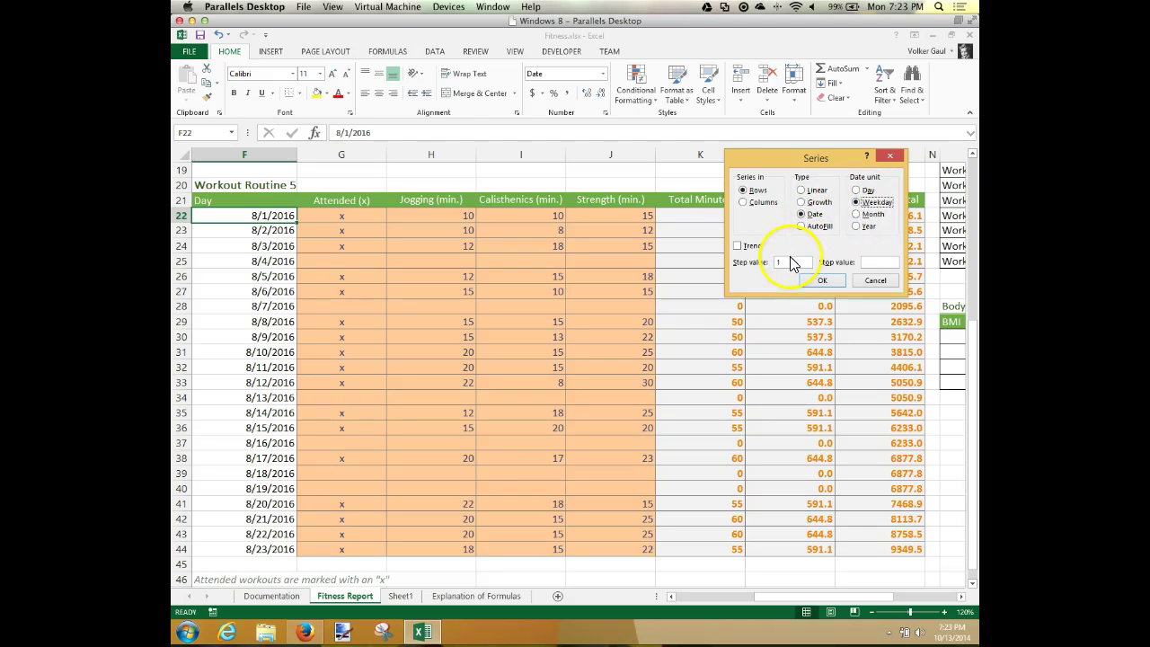
pyautogui.click(823, 281)
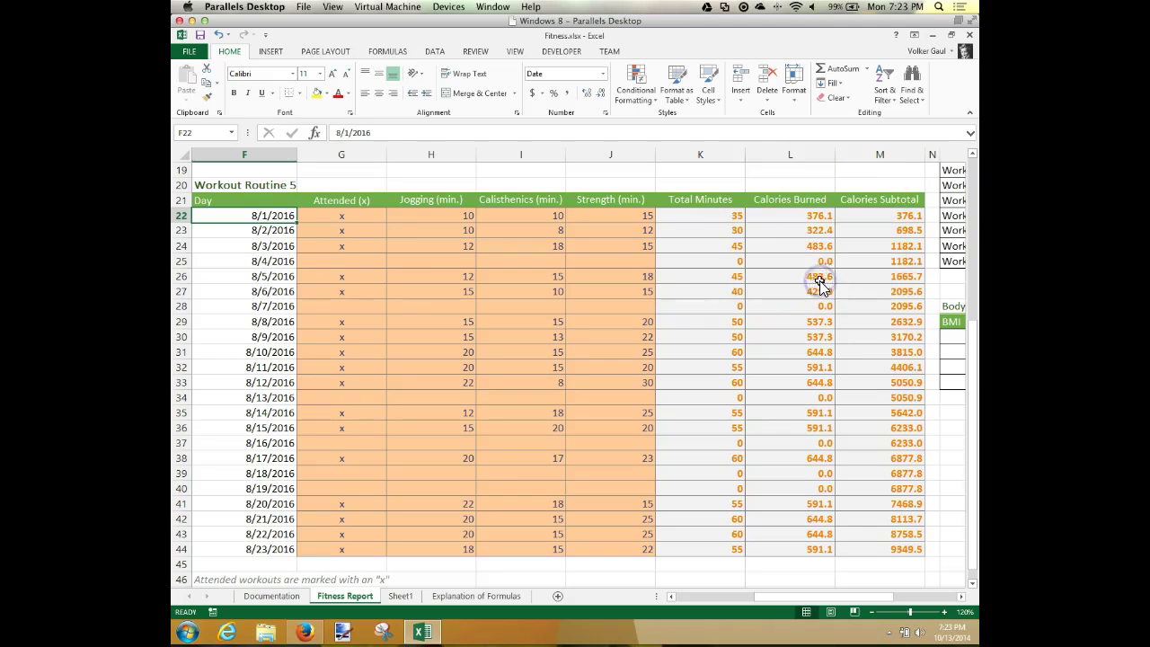
# Step: AutoFill the dates from F22 down to F44 and refill that range as a date series with Weekday as the date unit
pyautogui.moveTo(296, 224); pyautogui.dragTo(278, 551)
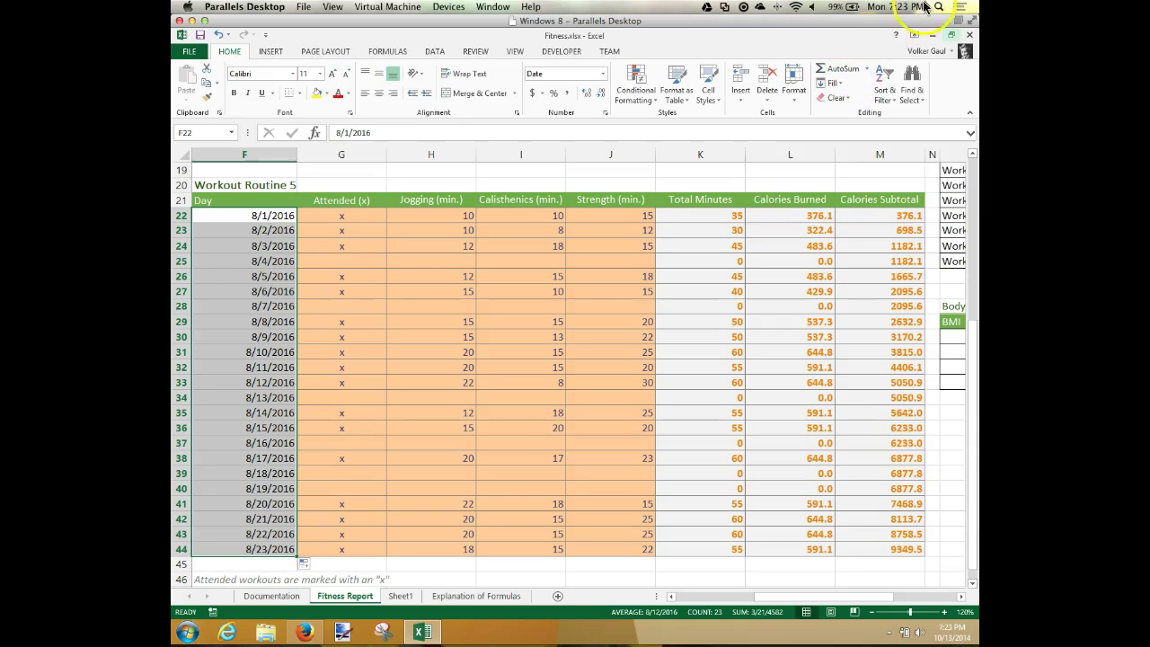
pyautogui.click(830, 83)
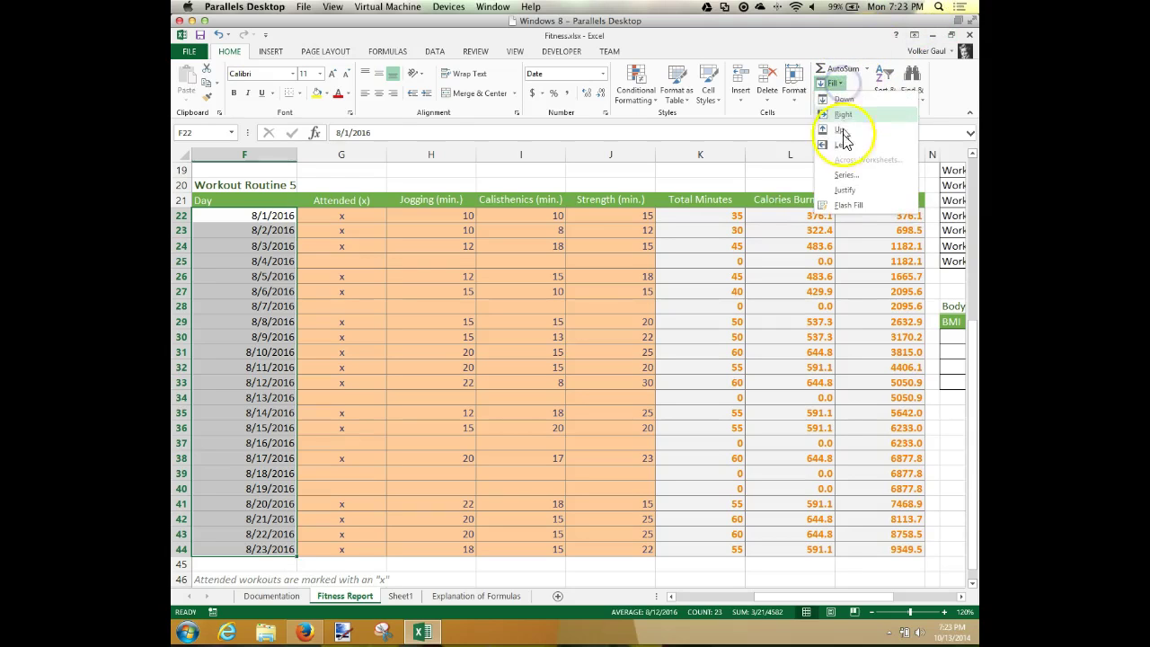
pyautogui.click(846, 175)
pyautogui.click(857, 202)
pyautogui.click(829, 282)
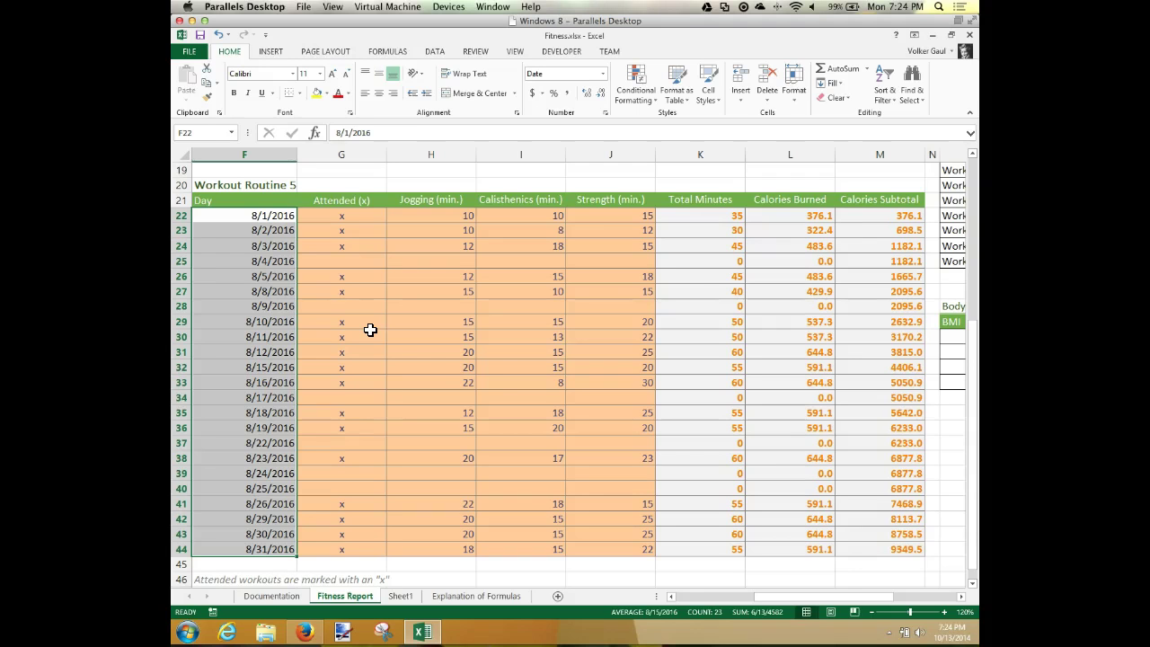
# Step: Switch to the e-book in the browser and read the date functions table on page EX 167, including the TODAY function
pyautogui.click(422, 631)
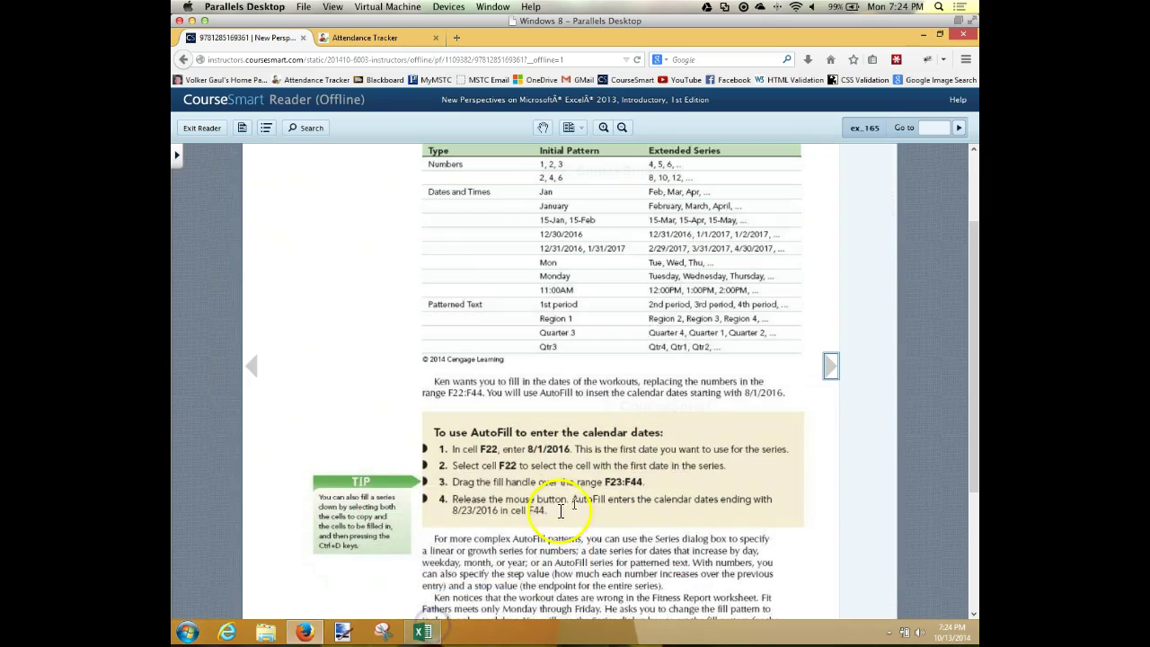
pyautogui.click(831, 367)
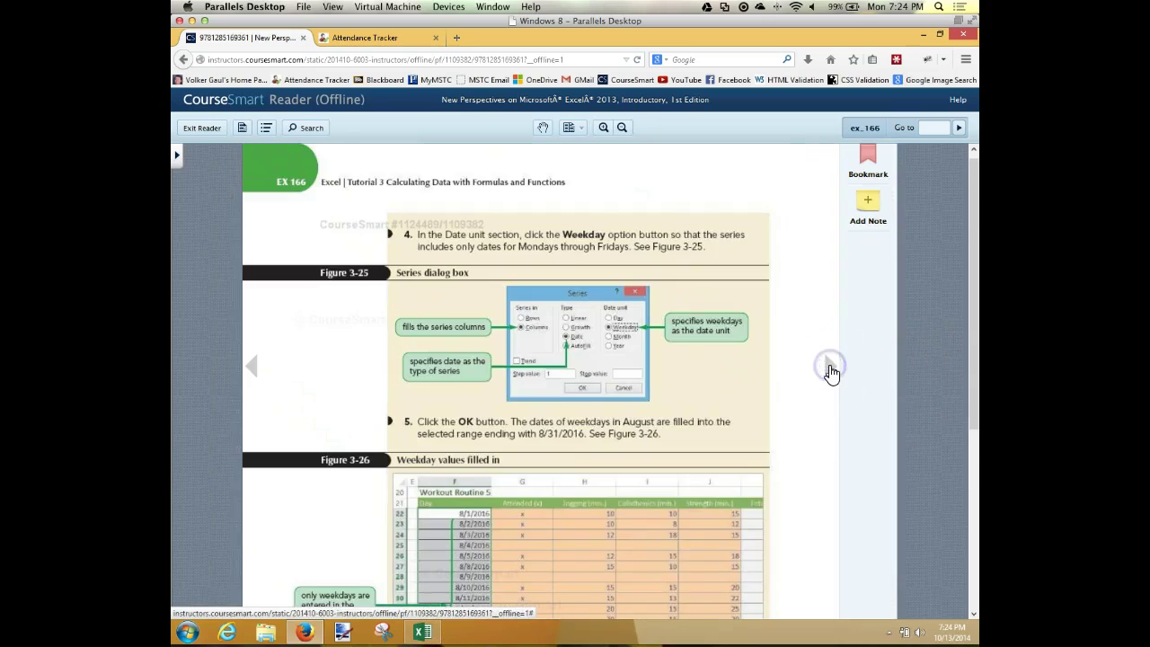
pyautogui.click(830, 366)
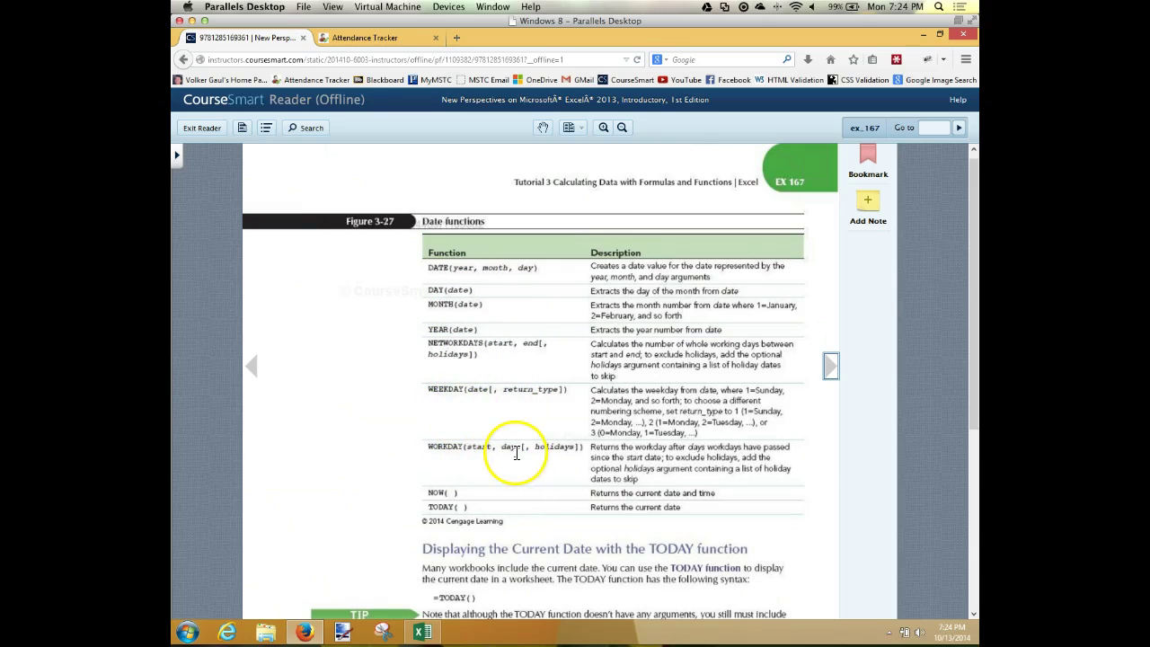
pyautogui.moveTo(471, 505); pyautogui.dragTo(429, 505)
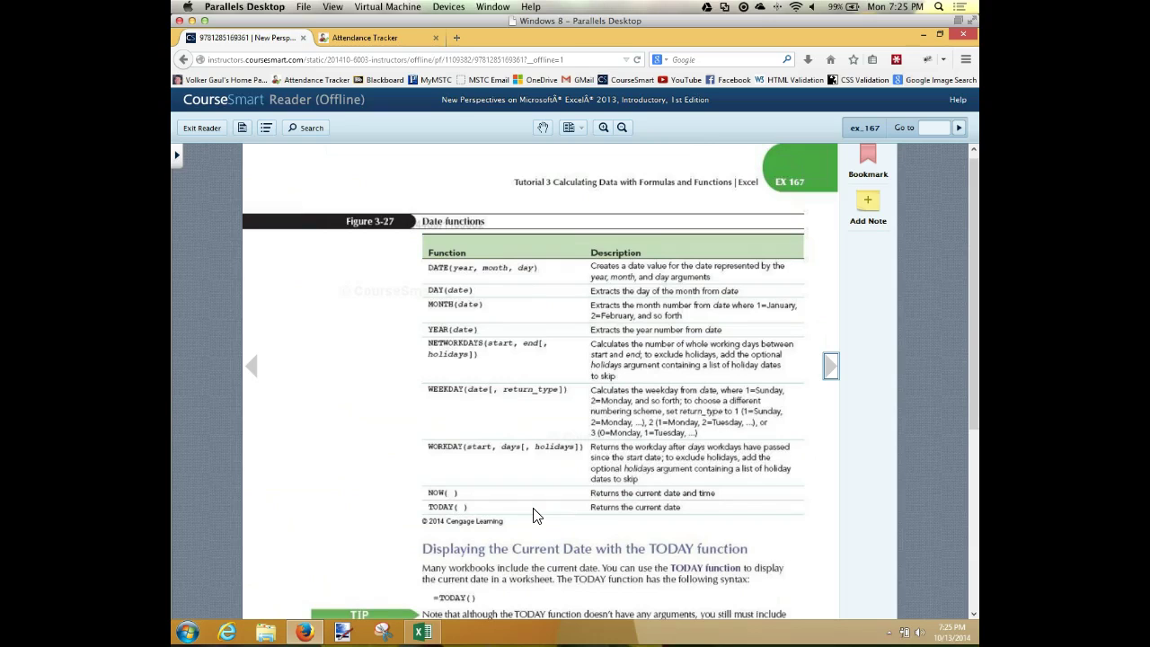
# Step: Switch back to Excel and enter the TODAY function in the Current Date cell G2 of the Workout Report
pyautogui.click(423, 633)
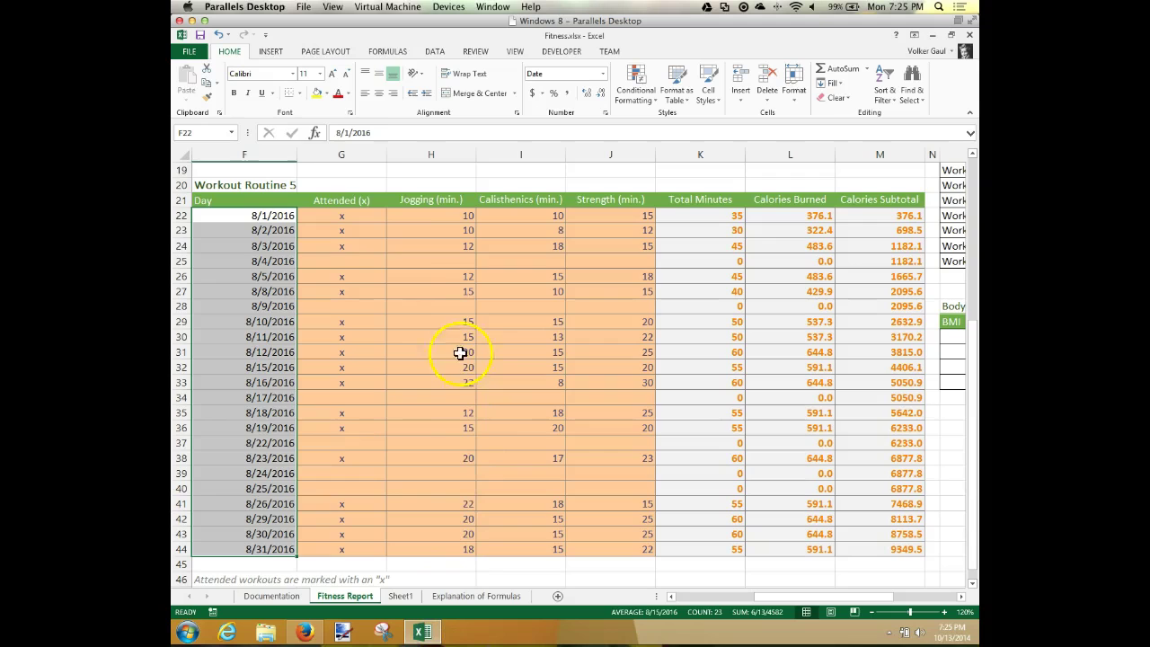
pyautogui.scroll(-4, 371, 198)
pyautogui.scroll(10, 373, 205)
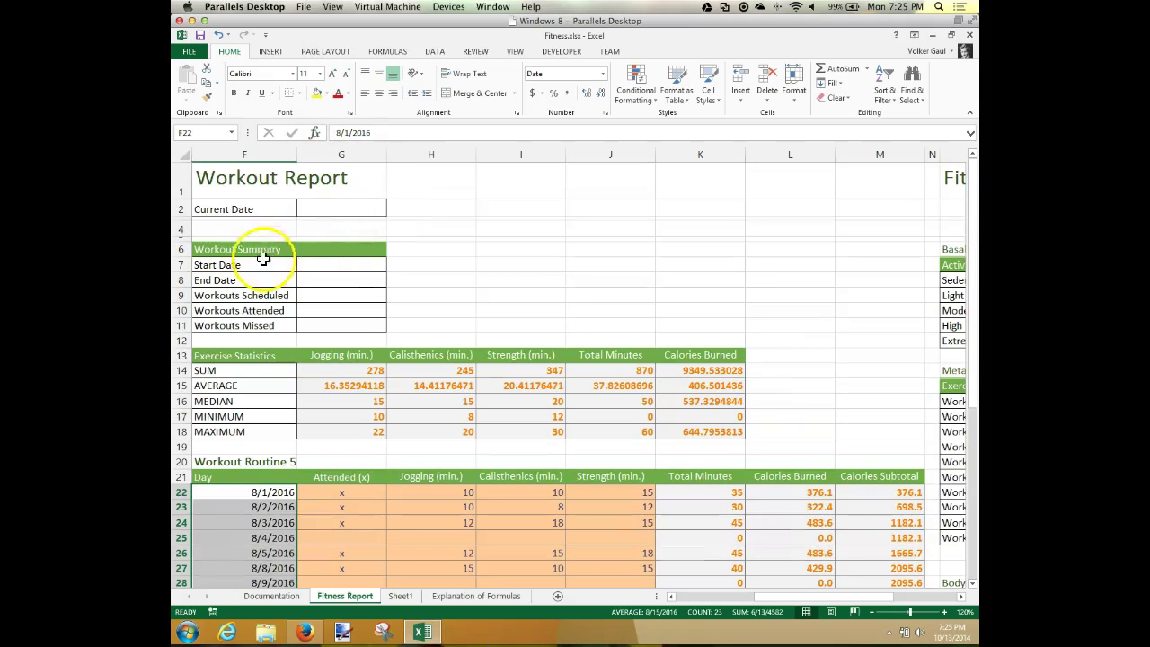
pyautogui.click(323, 207)
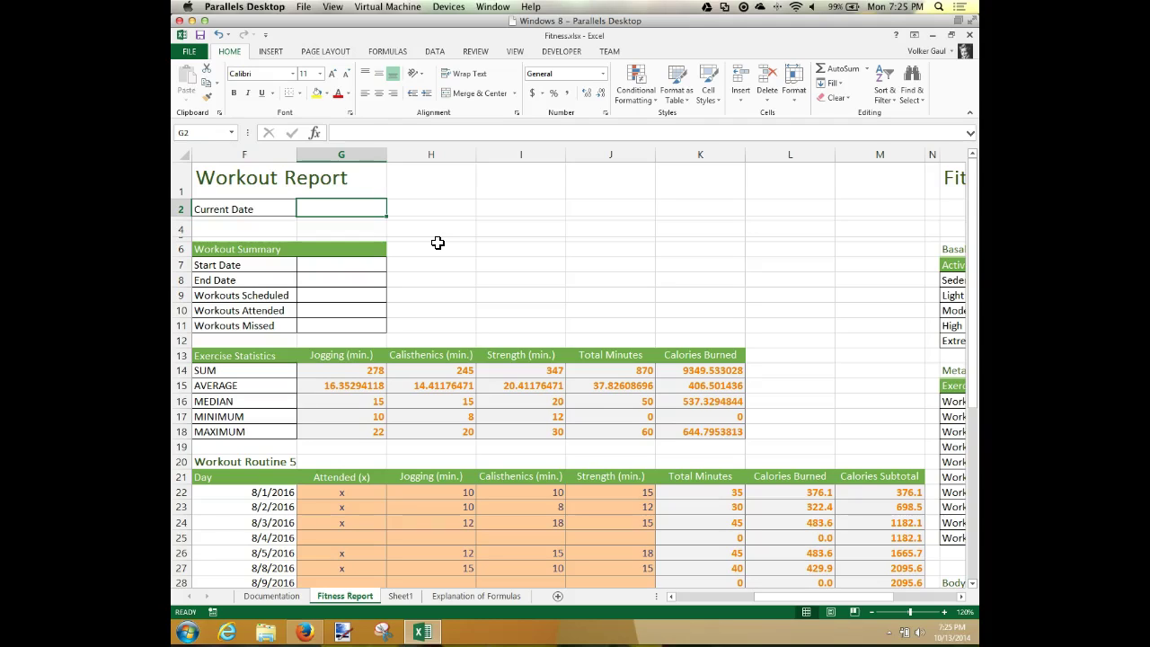
pyautogui.write('=to')
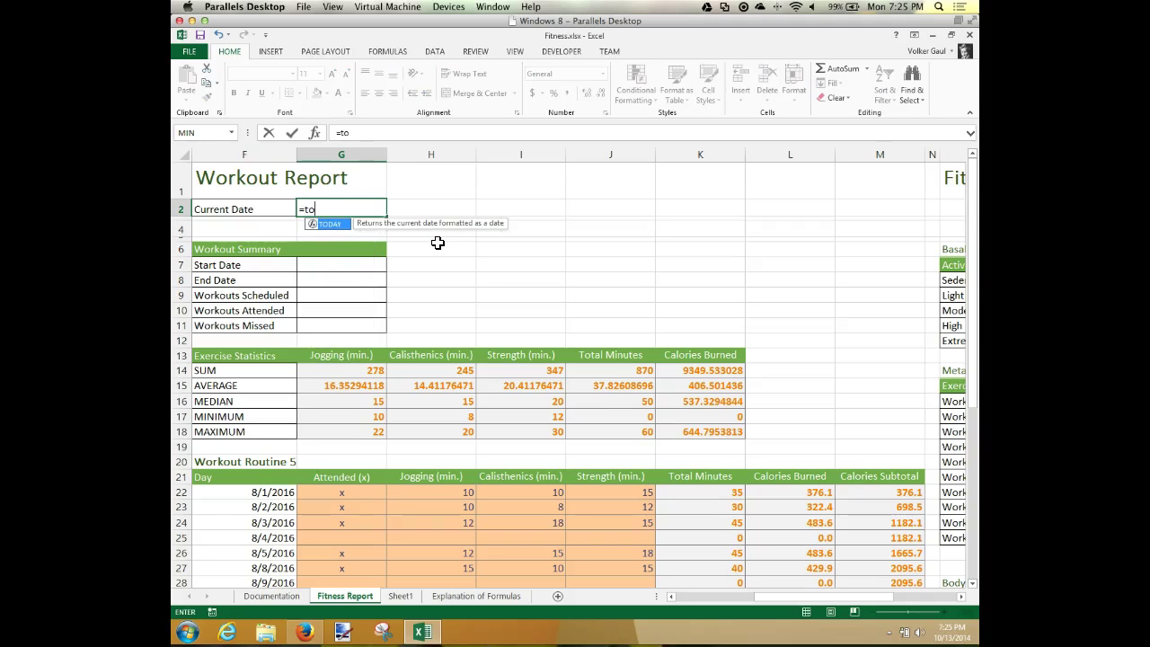
pyautogui.press('Tab')
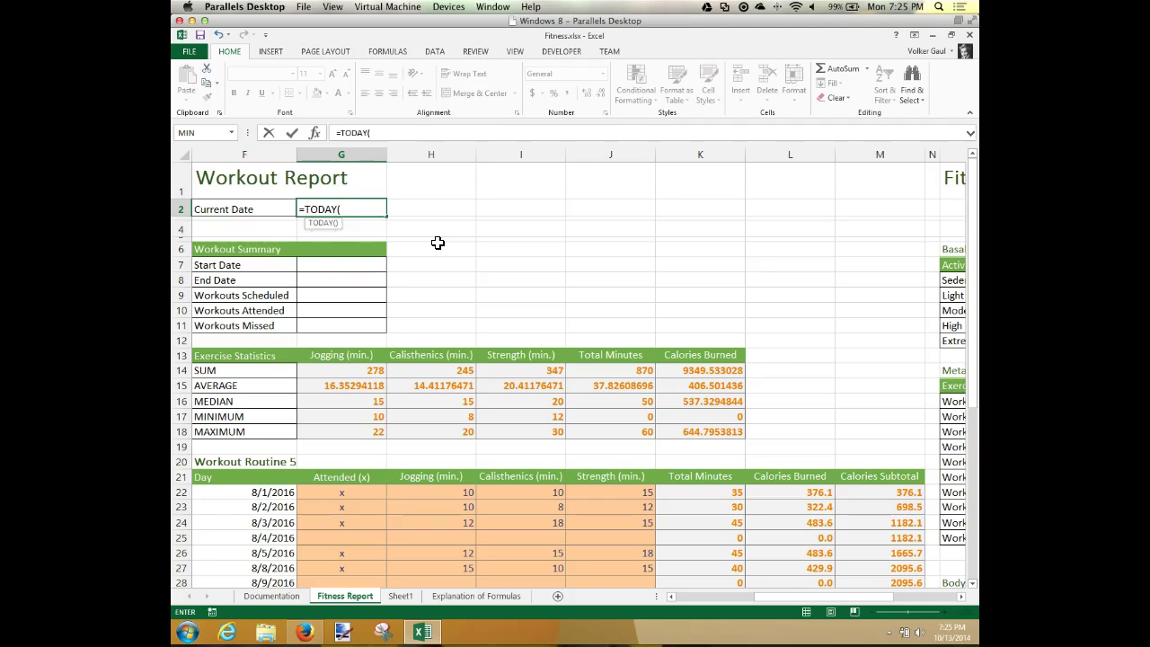
pyautogui.press('Return')
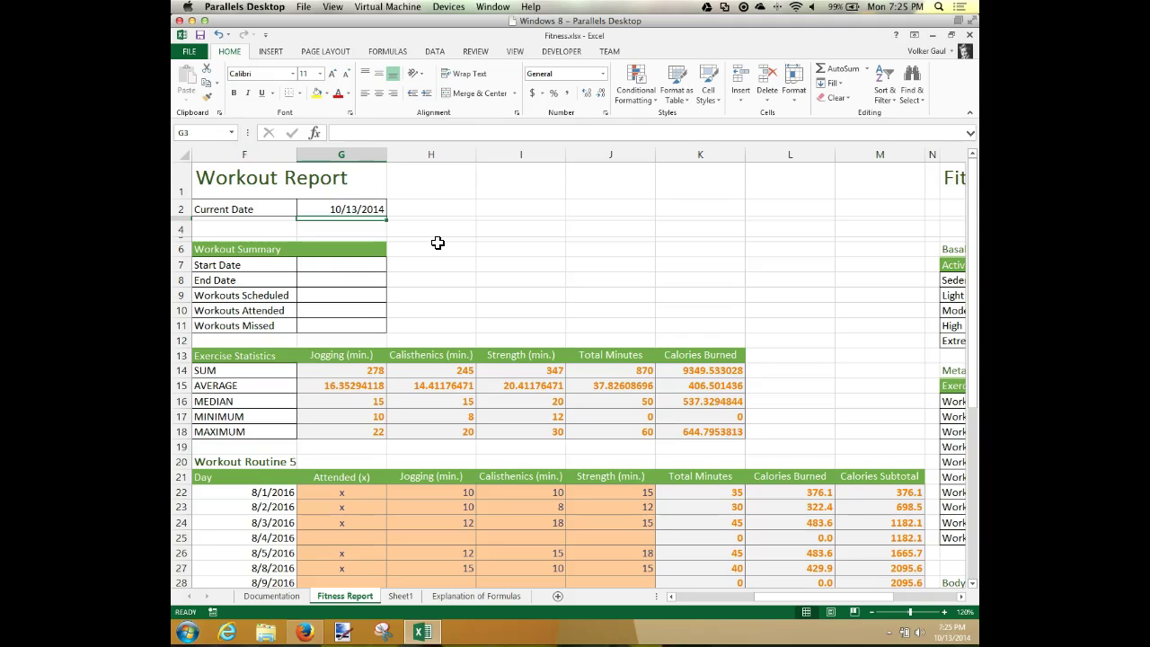
pyautogui.click(378, 211)
pyautogui.moveTo(955, 634)
pyautogui.click(276, 492)
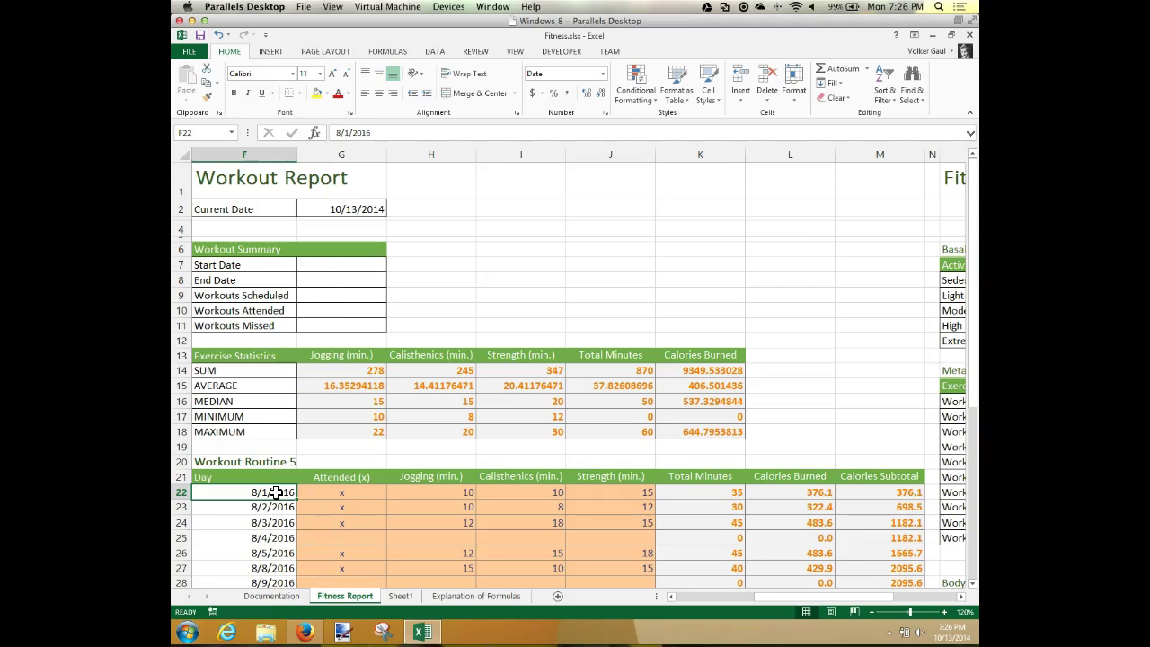
# Step: Enter 8/1/2016 as the Start Date in G7 and link the End Date in G8 to cell F44
pyautogui.click(341, 265)
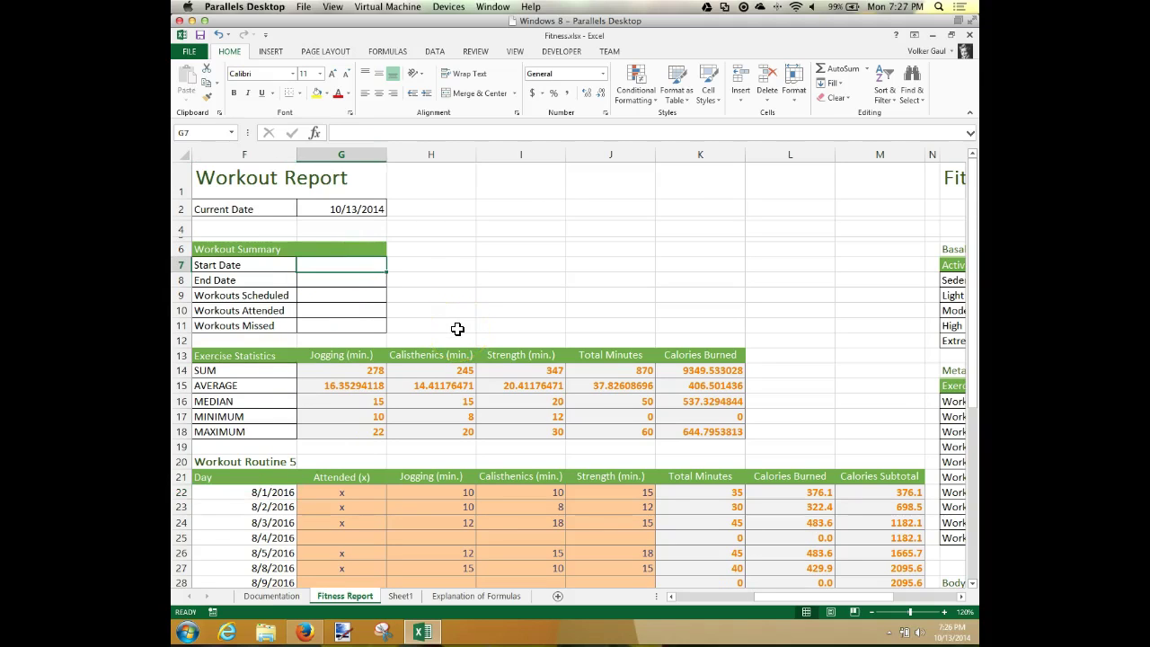
pyautogui.write('81')
pyautogui.press('BackSpace')
pyautogui.write('/')
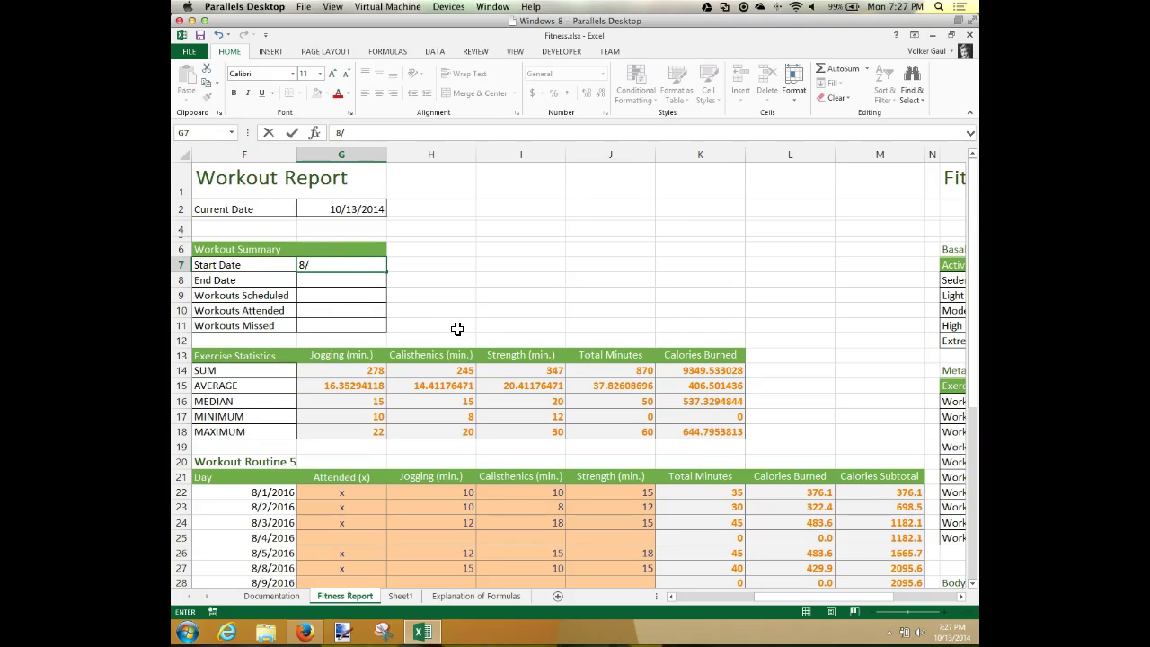
pyautogui.write('1/2016')
pyautogui.press('Return')
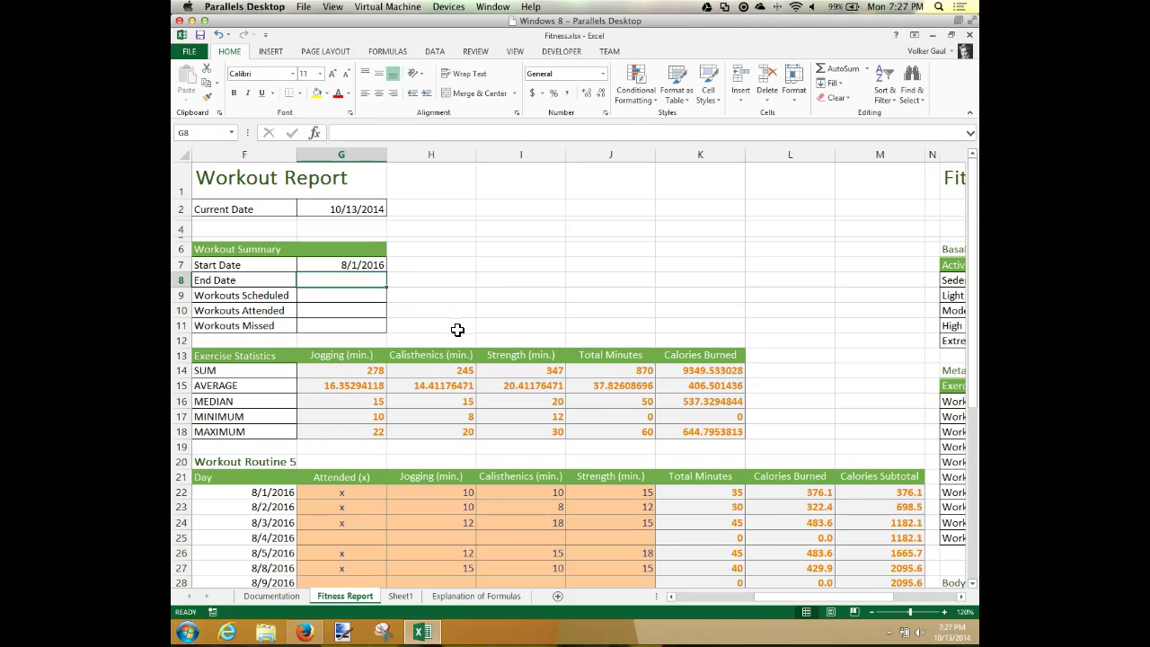
pyautogui.click(272, 491)
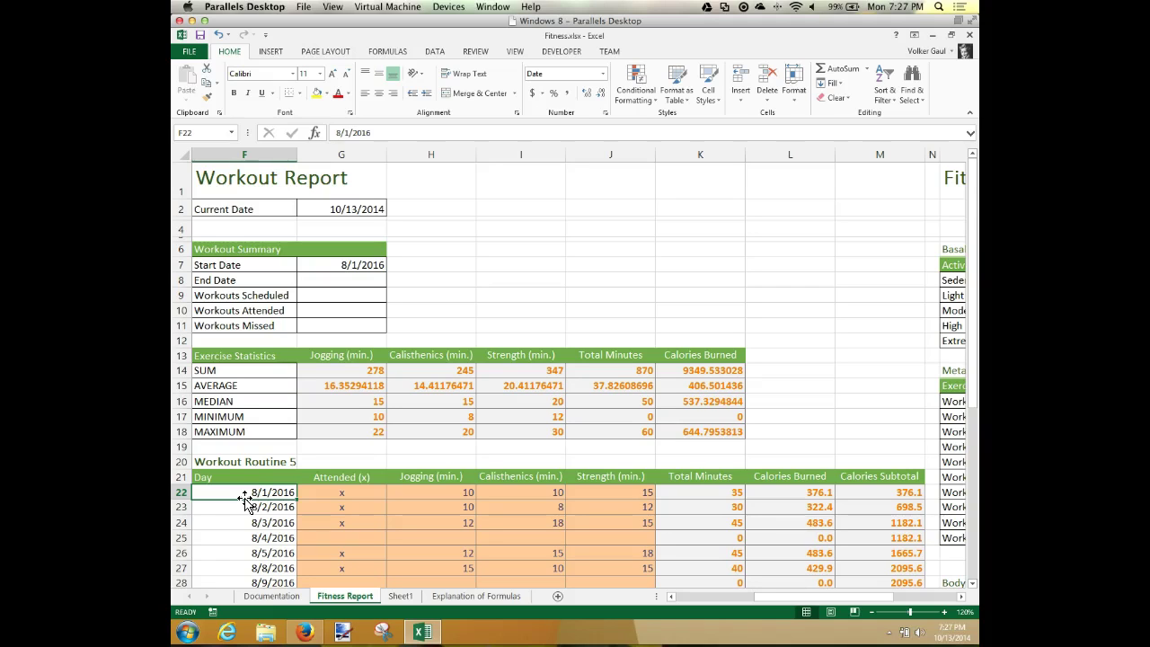
pyautogui.click(351, 279)
pyautogui.write('=f44')
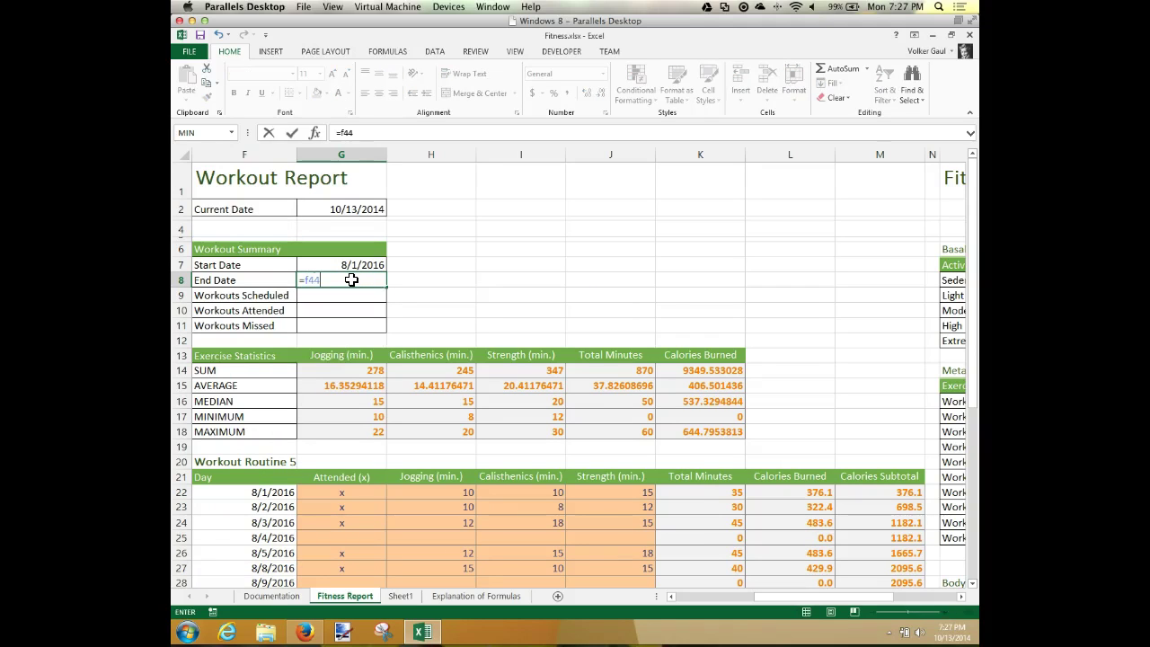
pyautogui.press('Return')
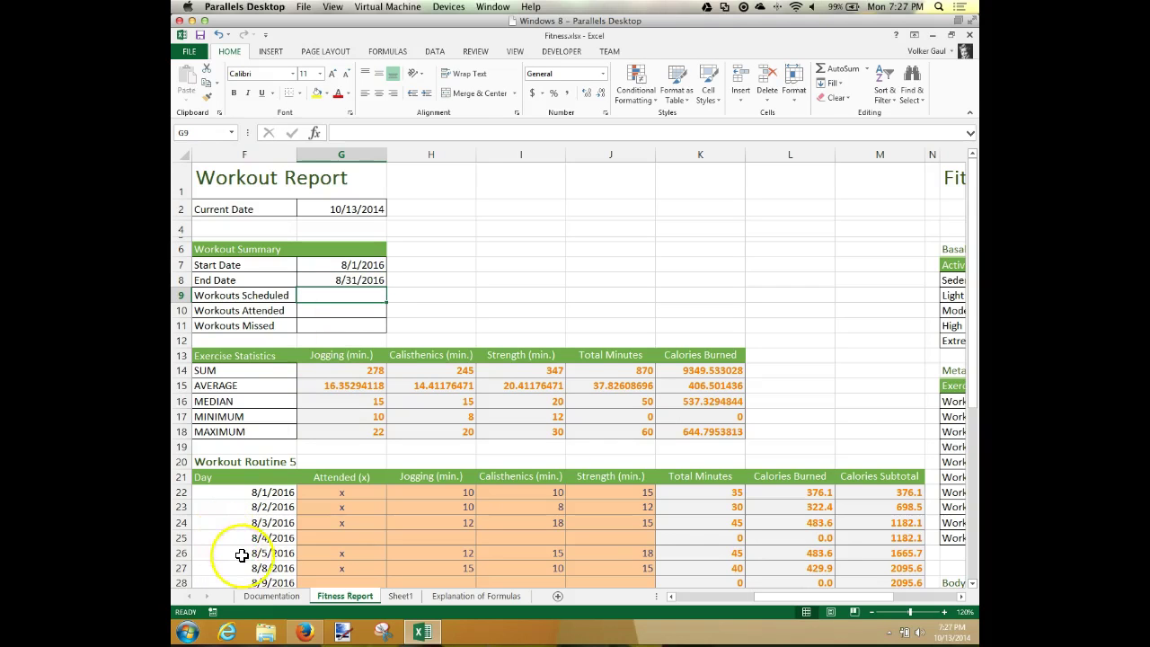
# Step: Review the workout dates in F22 to F44 against the start and end dates of the Workout Summary
pyautogui.scroll(-4, 241, 553)
pyautogui.scroll(-4, 240, 554)
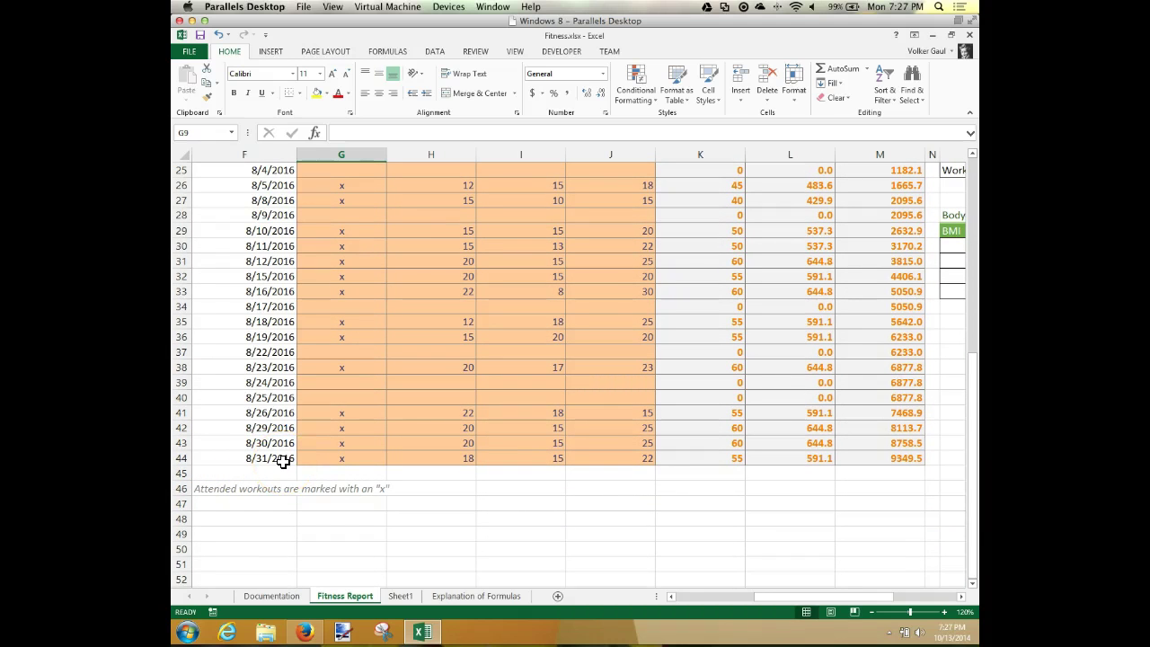
pyautogui.scroll(7, 315, 359)
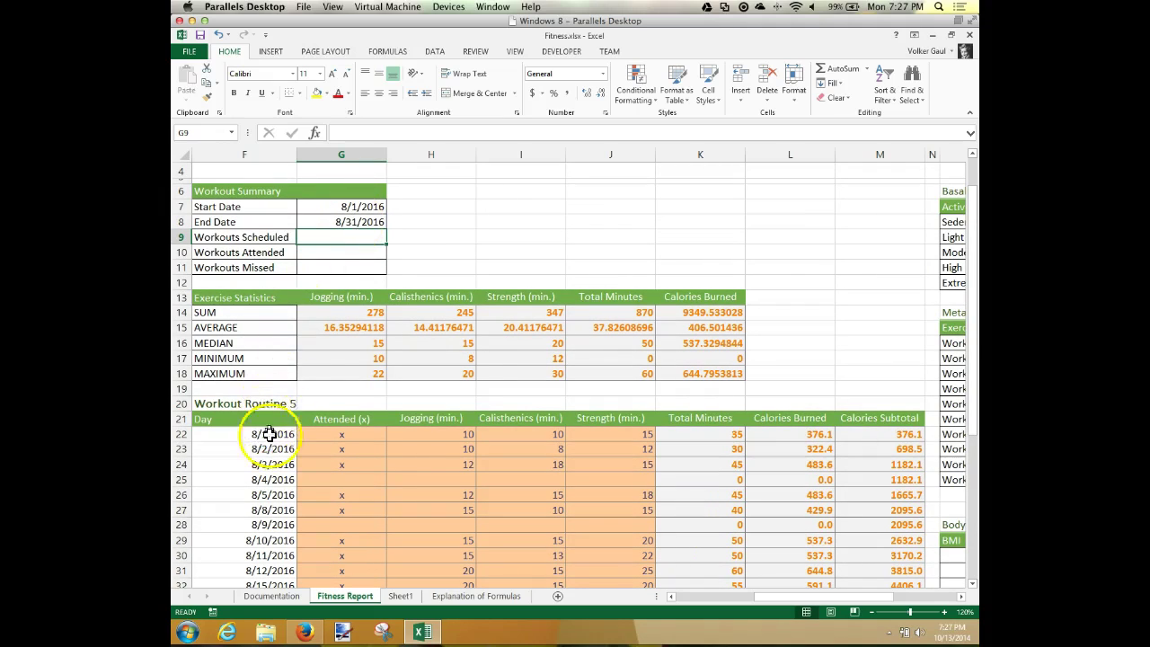
pyautogui.scroll(1, 270, 440)
pyautogui.scroll(-6, 272, 449)
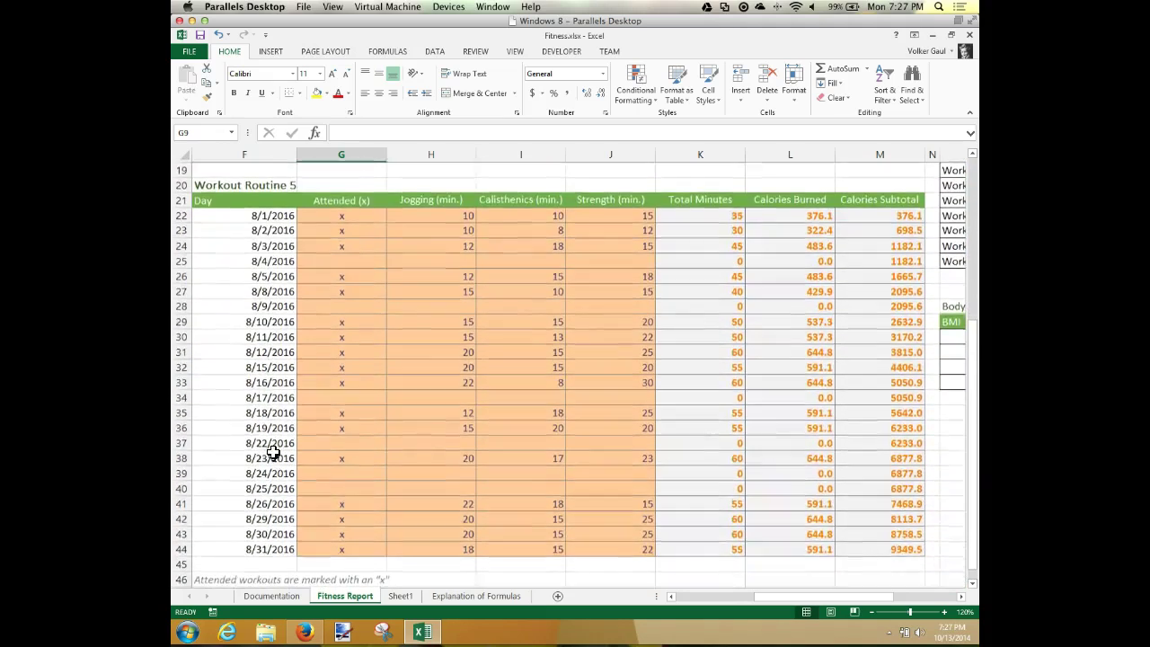
pyautogui.scroll(-1, 273, 452)
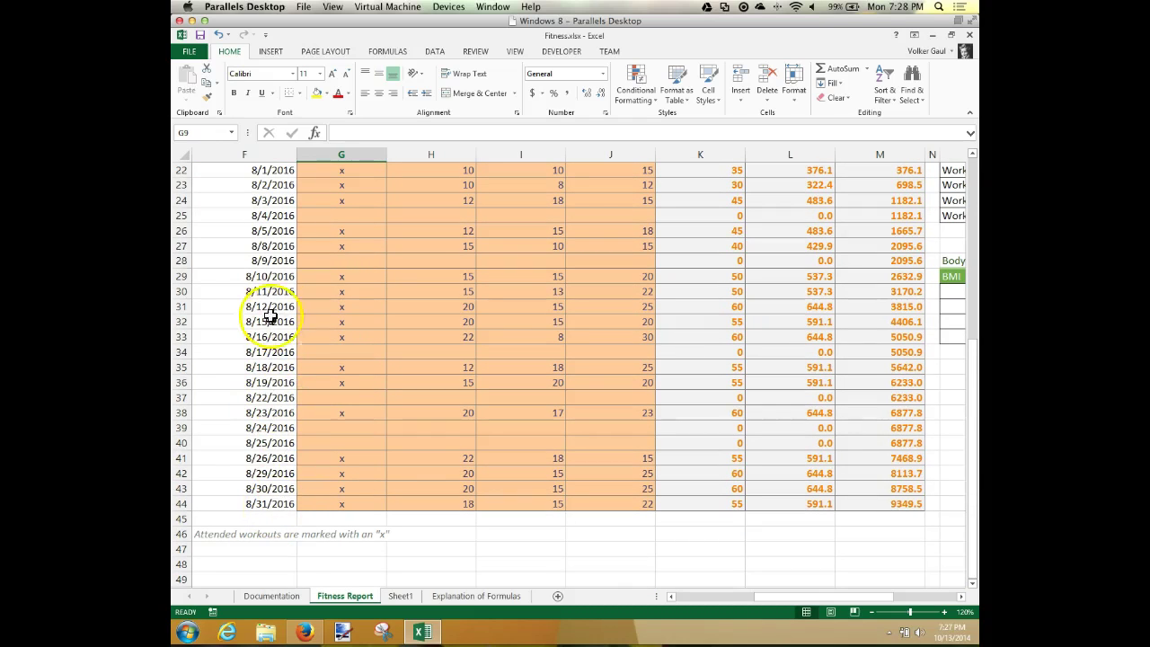
# Step: Replace the first workout day in F22 with a formula that references the Start Date in G7
pyautogui.click(263, 175)
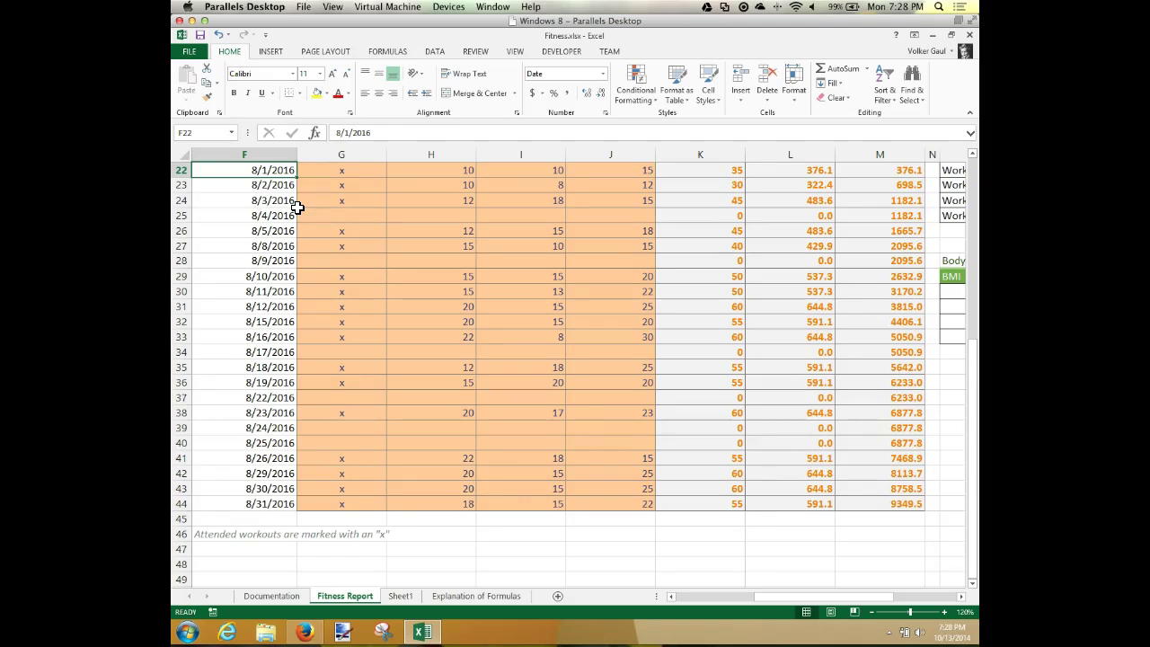
pyautogui.scroll(-2, 297, 208)
pyautogui.scroll(5, 298, 207)
pyautogui.scroll(5, 297, 208)
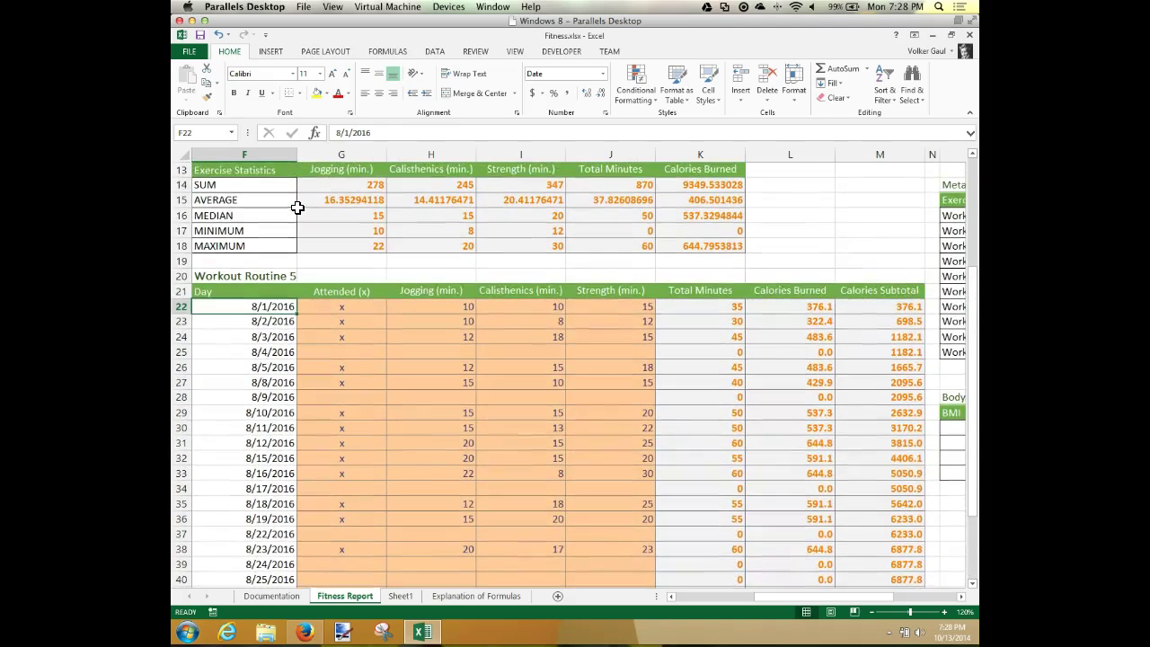
pyautogui.hscroll(6, 296, 207)
pyautogui.hscroll(6, 296, 207)
pyautogui.hscroll(-10, 296, 207)
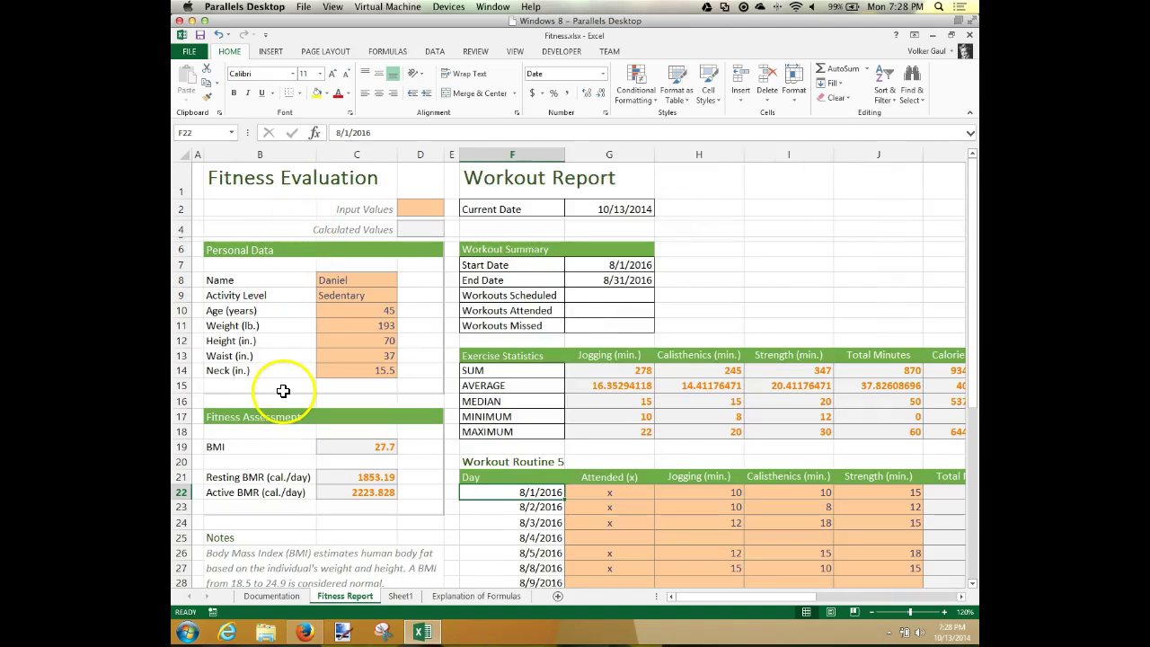
pyautogui.scroll(-2, 288, 384)
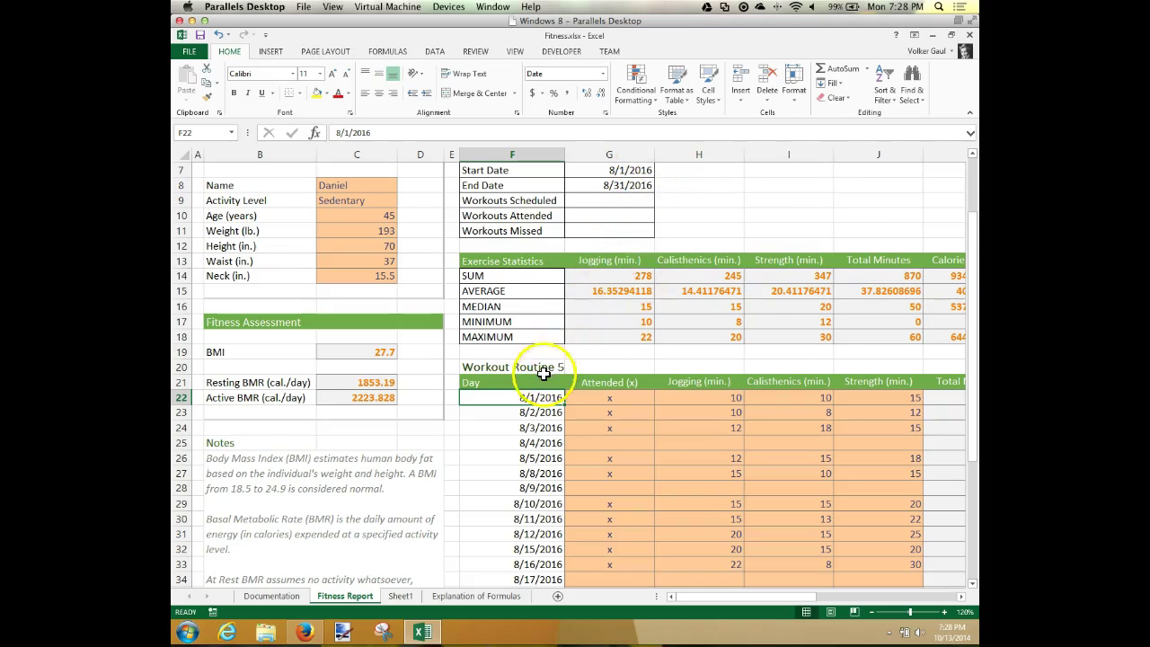
pyautogui.write('=')
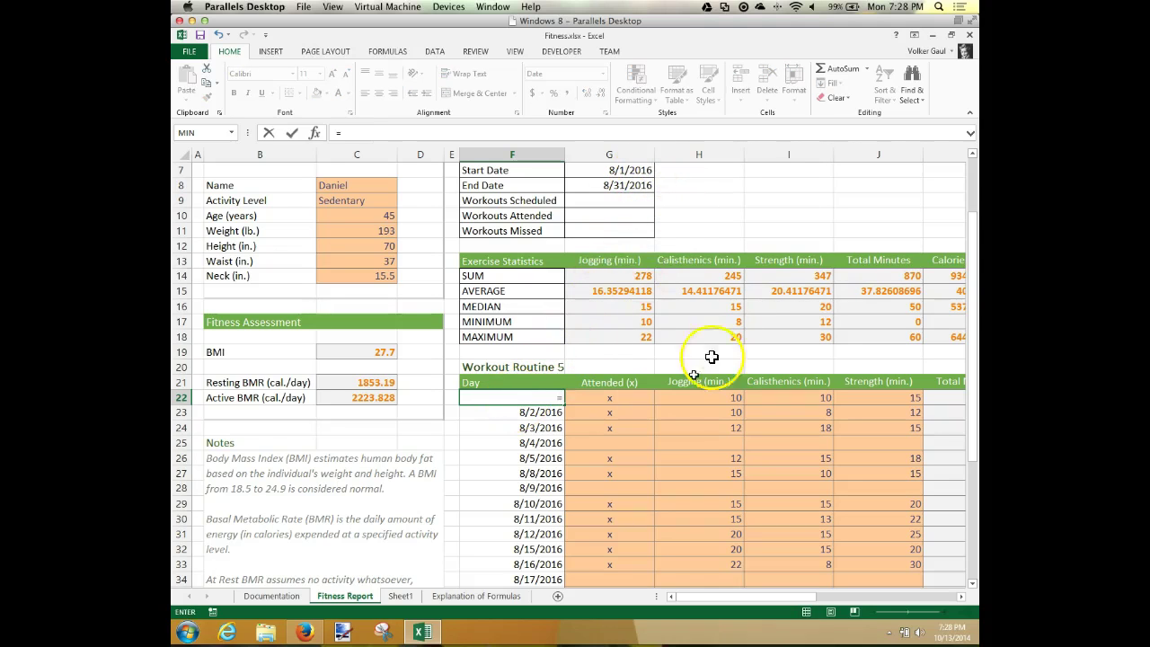
pyautogui.click(630, 170)
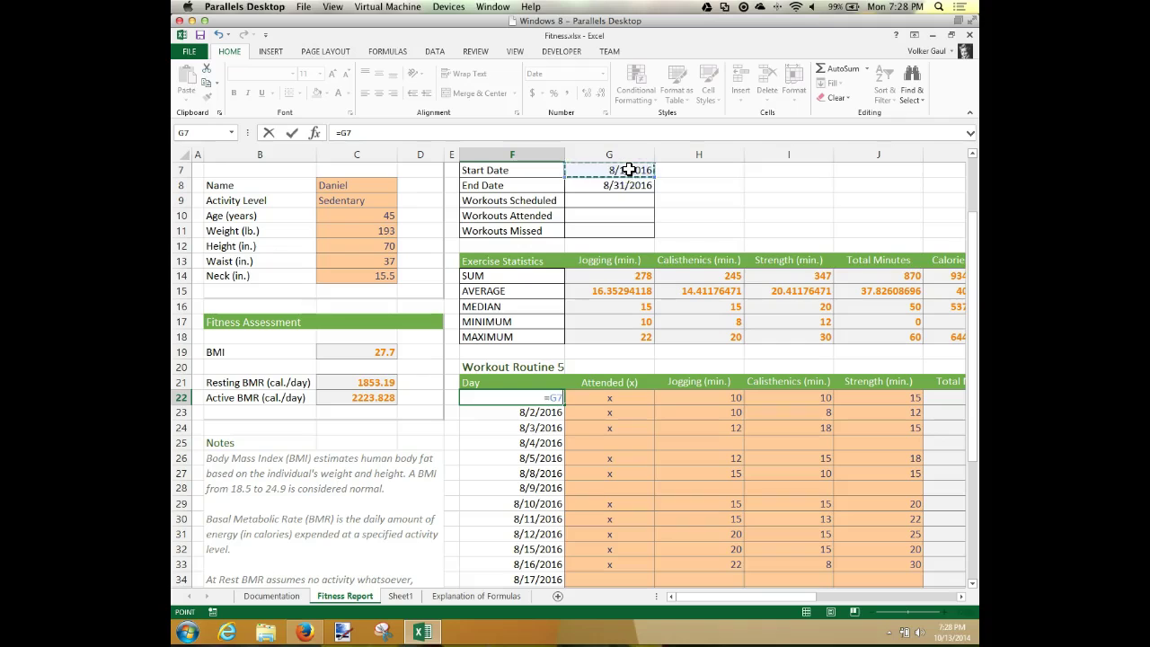
pyautogui.press('Return')
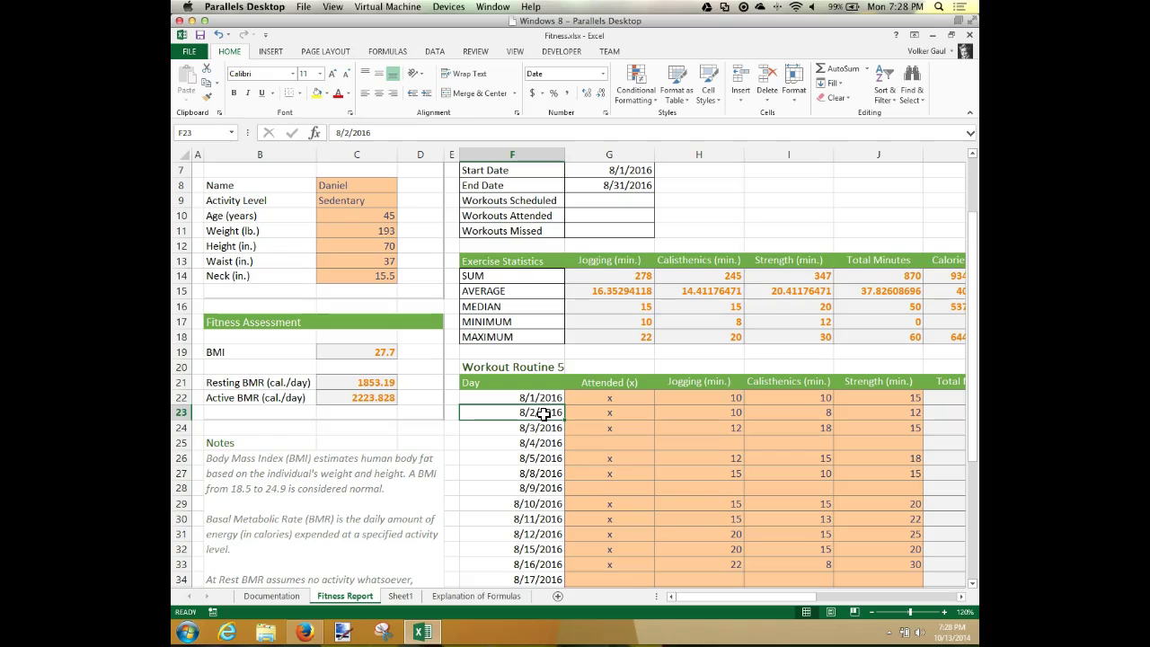
# Step: Search the functions for "working days" and insert WORKDAY in F23 with F22 as the start date and 1 as the days
pyautogui.click(316, 133)
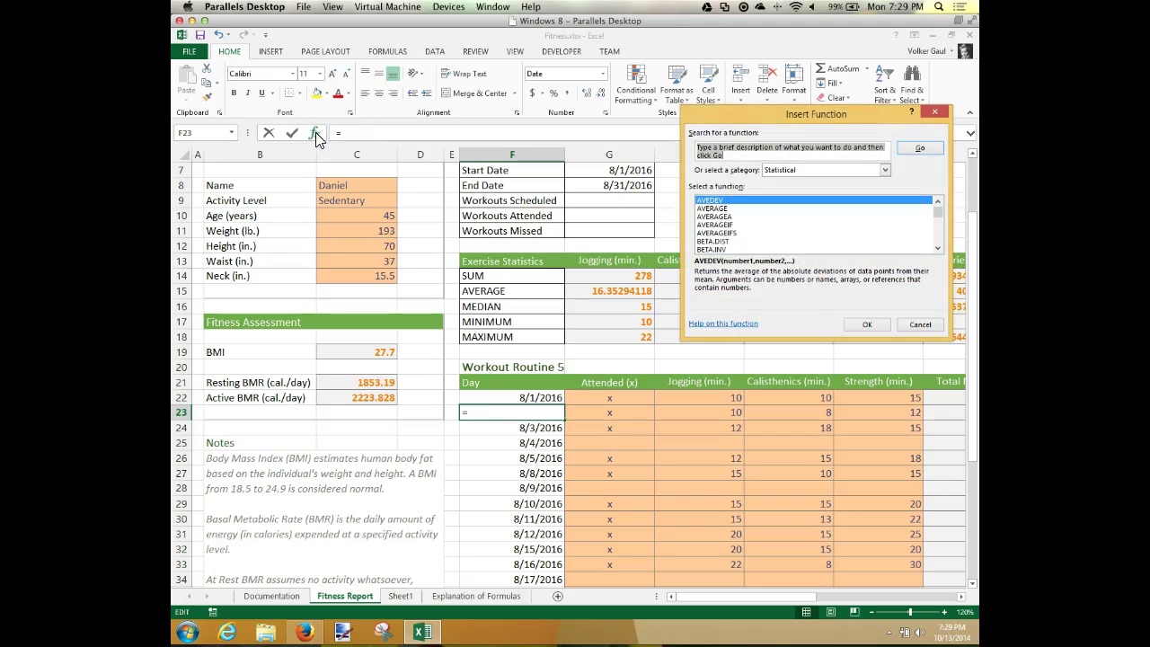
pyautogui.write('working days')
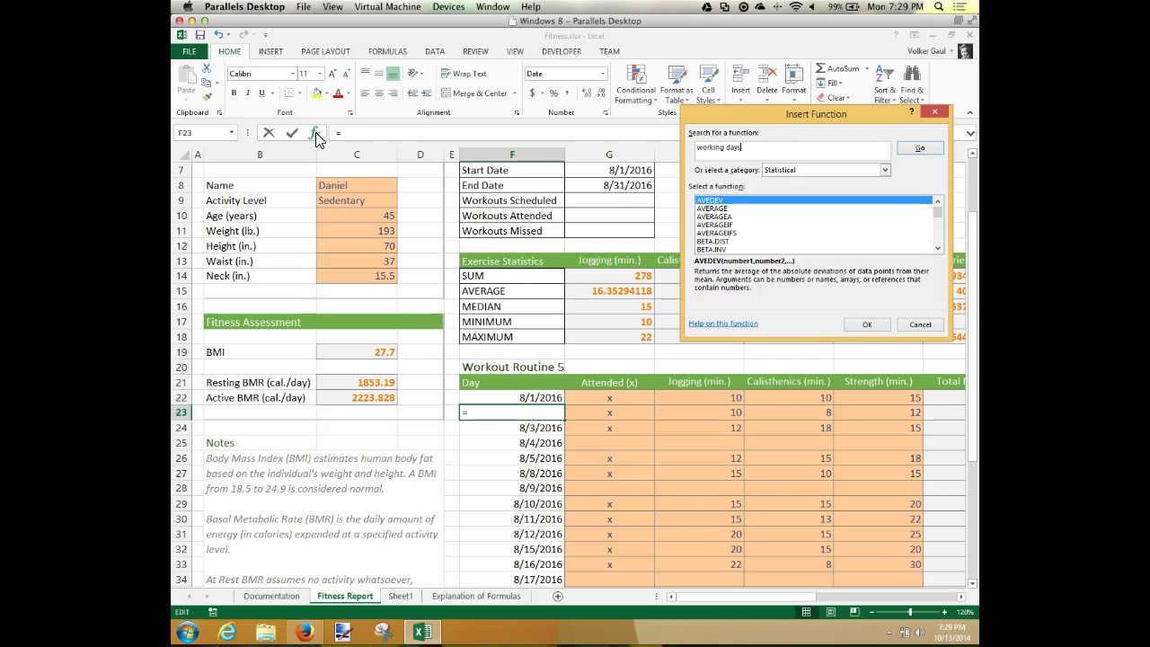
pyautogui.press('Return')
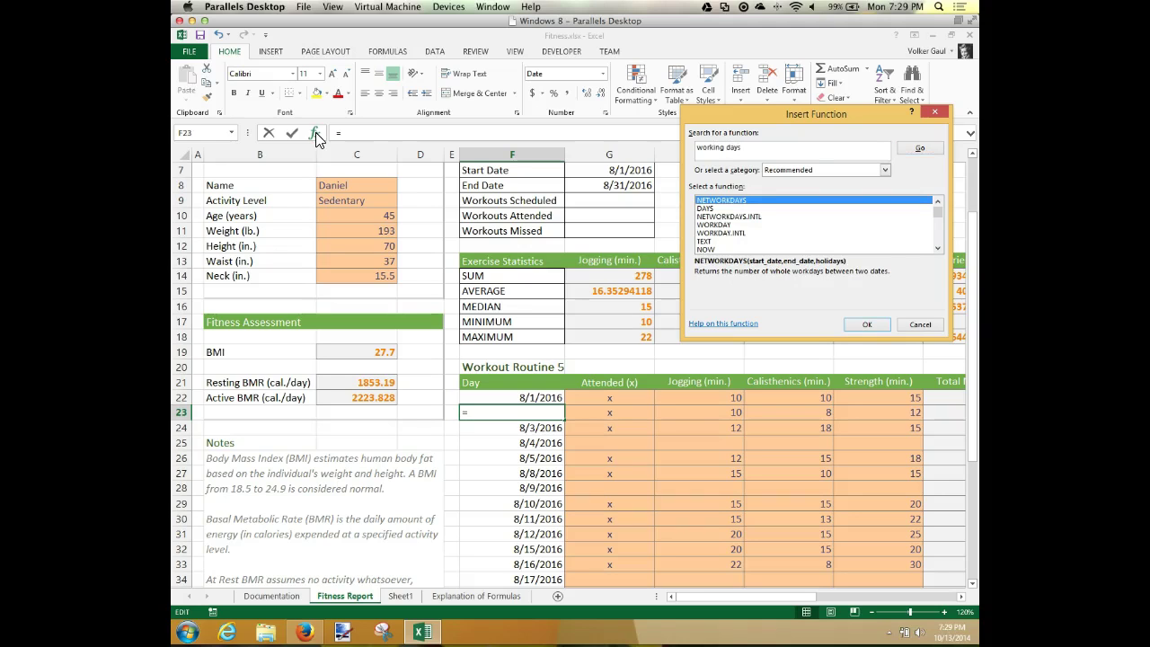
pyautogui.click(719, 225)
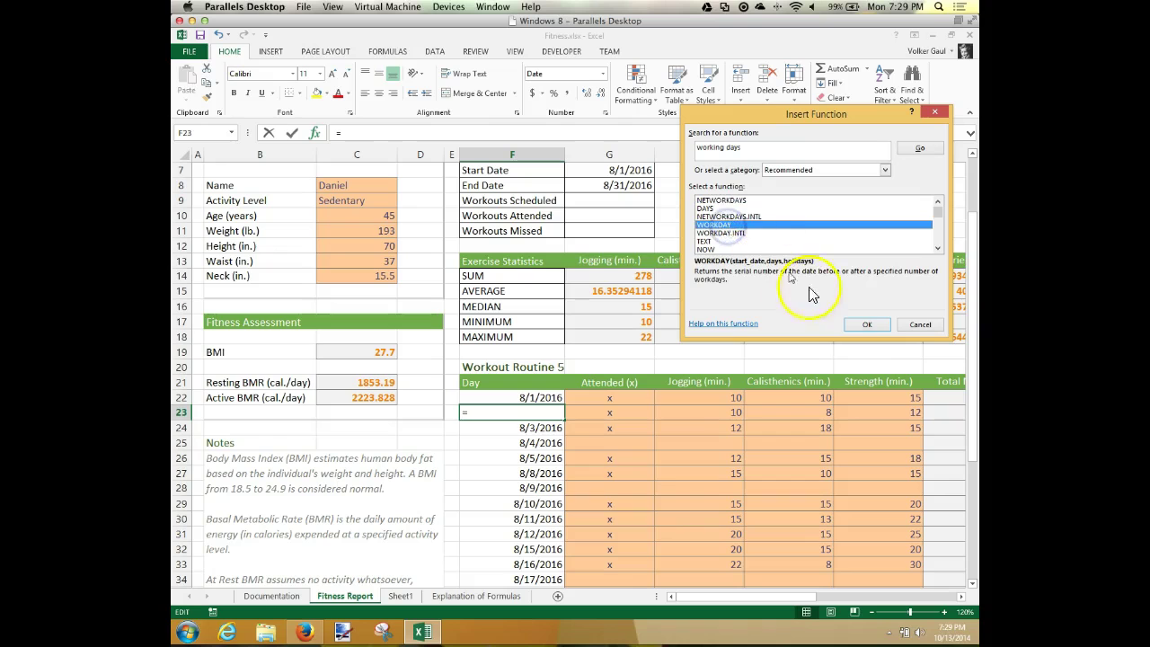
pyautogui.click(874, 325)
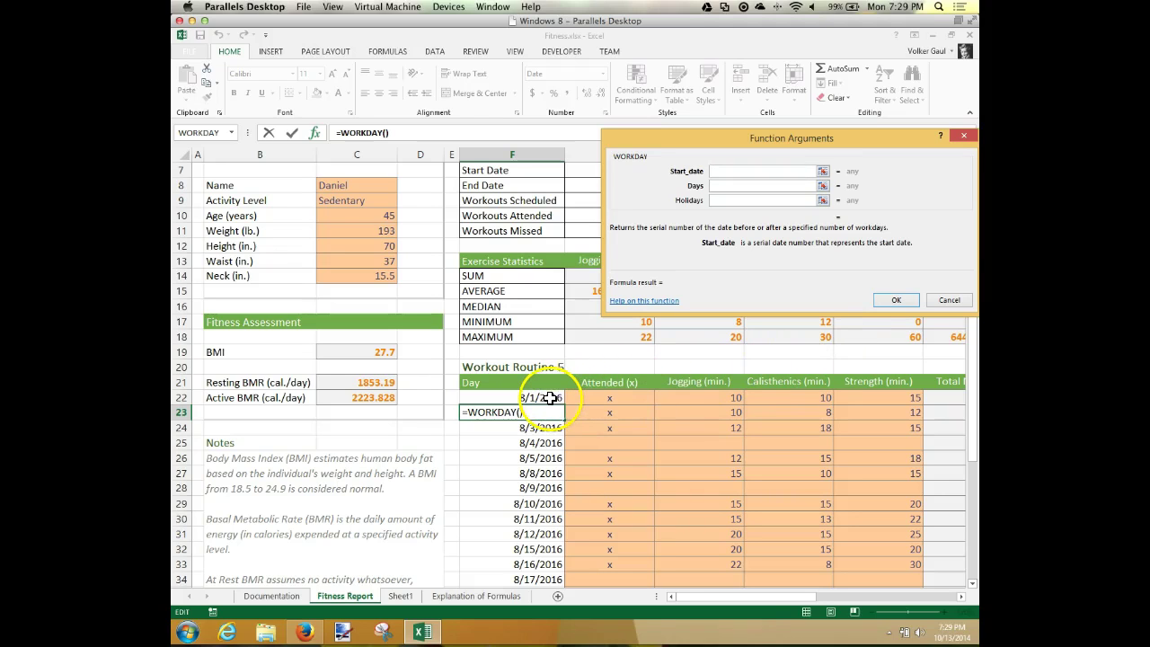
pyautogui.click(549, 398)
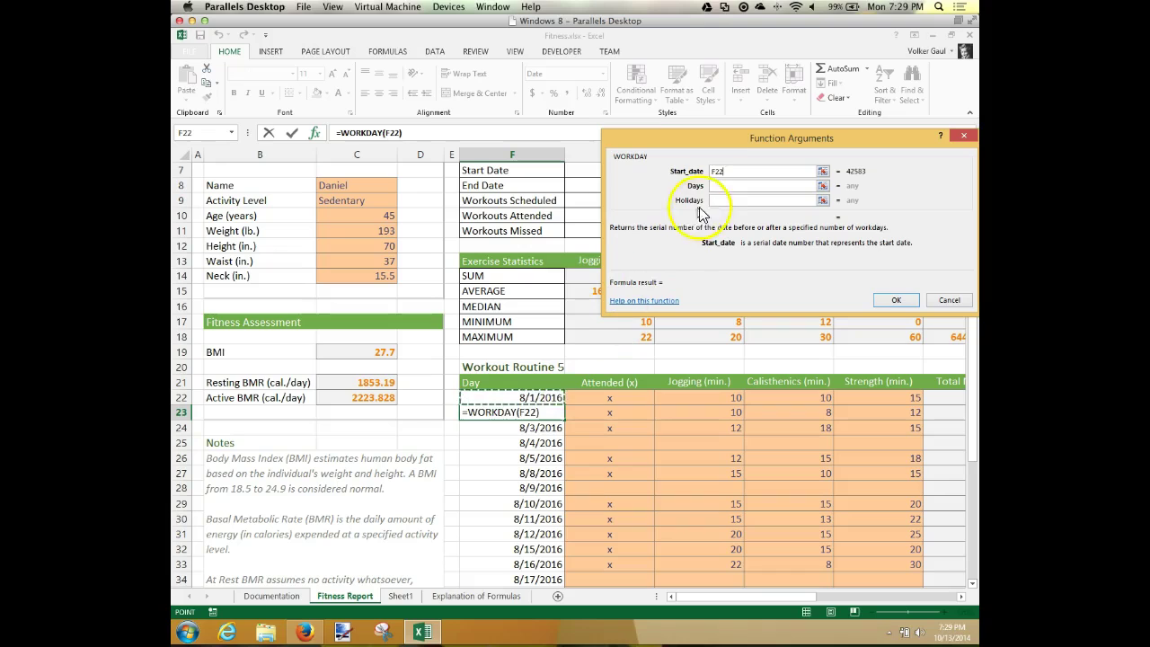
pyautogui.click(732, 185)
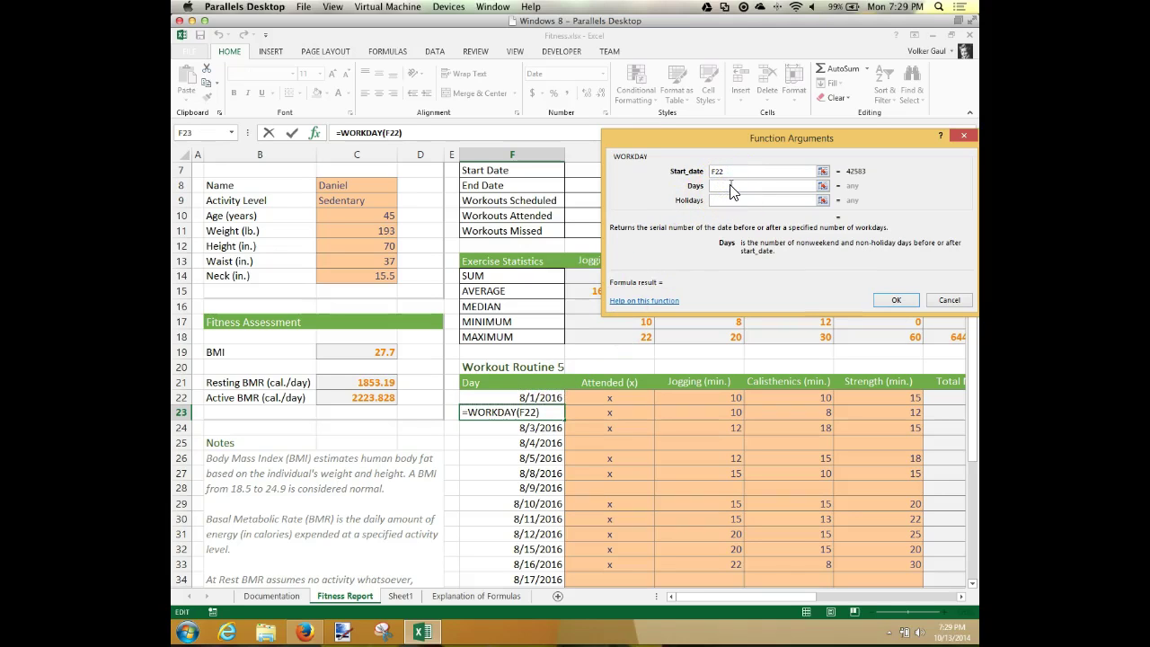
pyautogui.write('1')
pyautogui.click(894, 300)
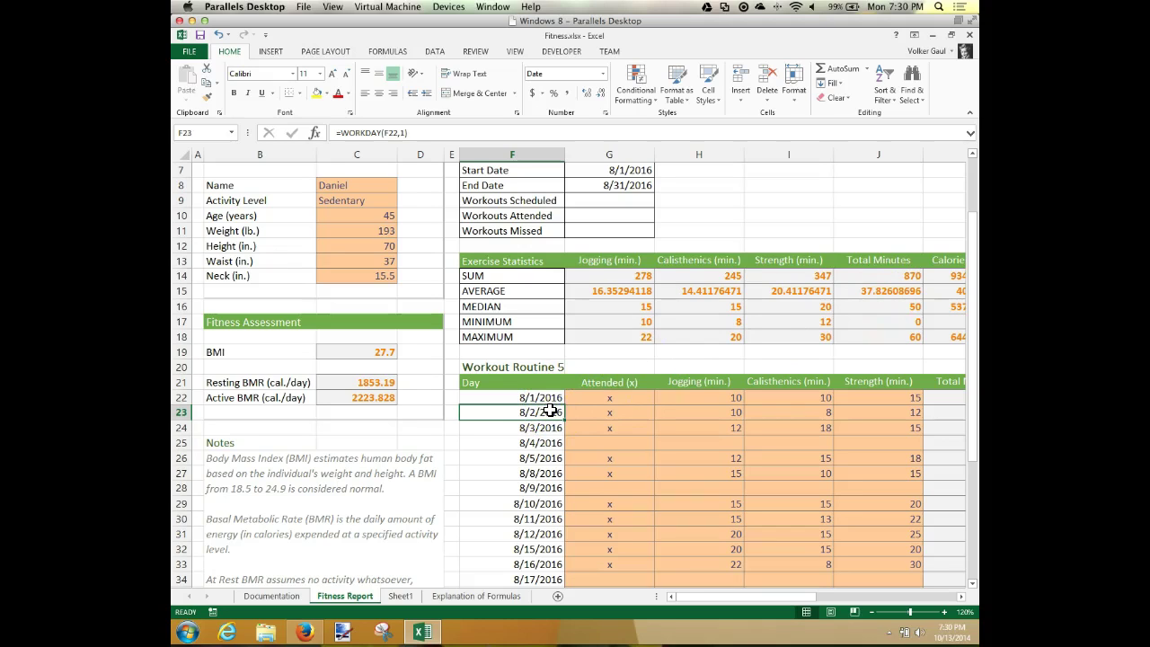
# Step: Fill the WORKDAY formula from F23 down the Day column to F44
pyautogui.moveTo(566, 423); pyautogui.dragTo(546, 572)
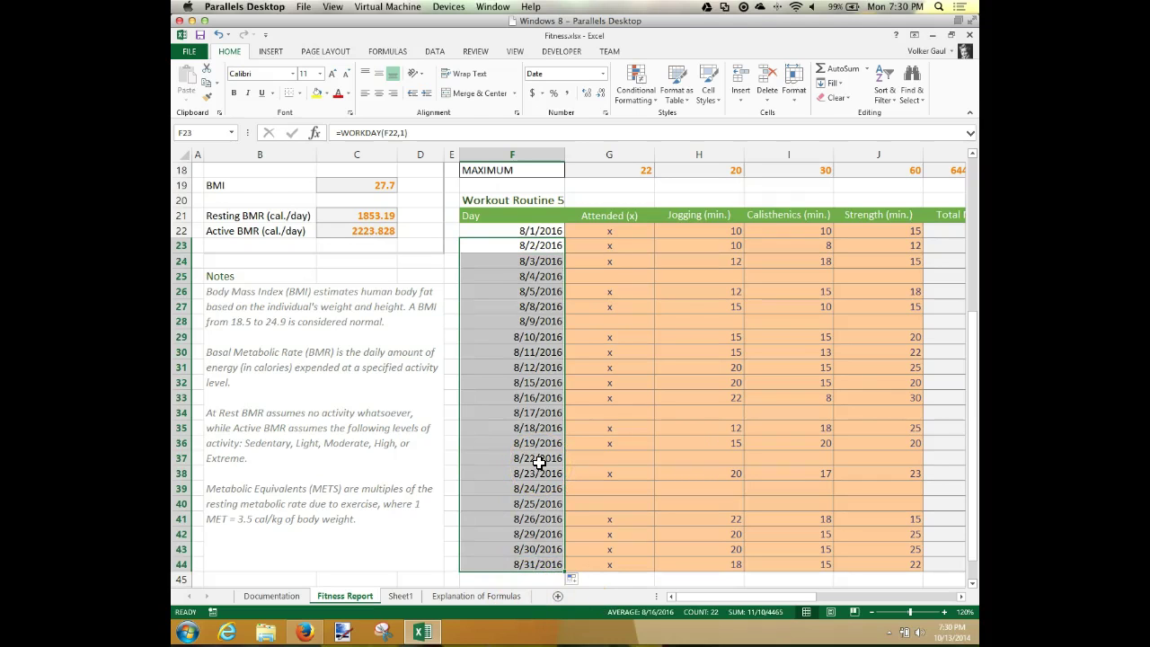
pyautogui.scroll(-1, 540, 432)
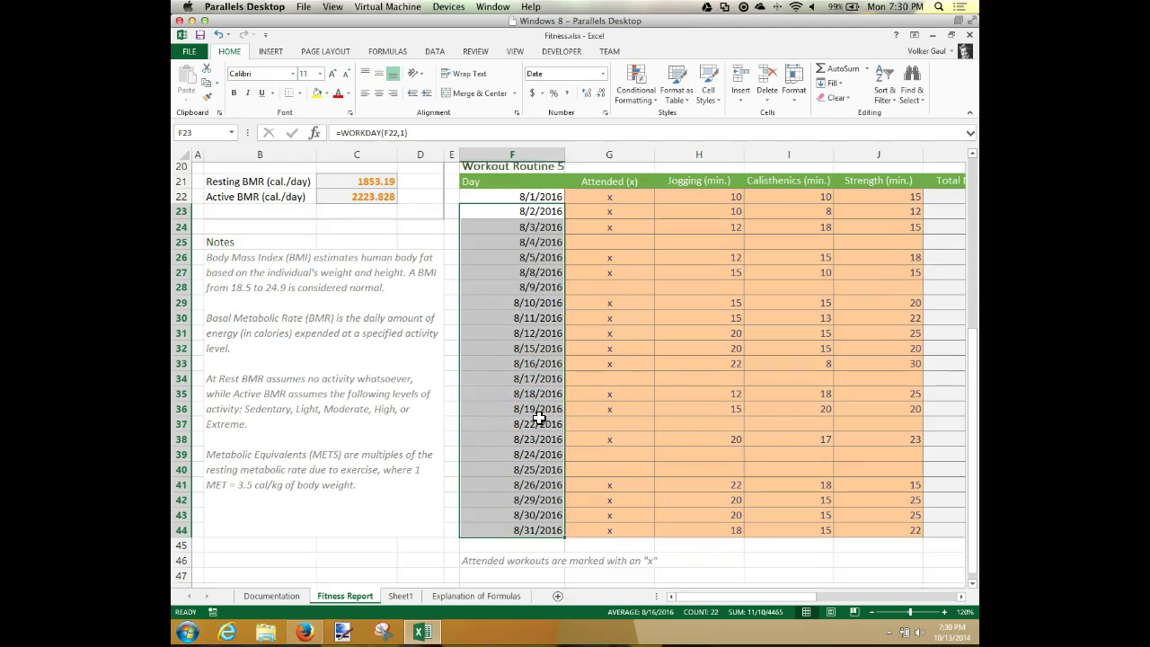
pyautogui.scroll(6, 537, 419)
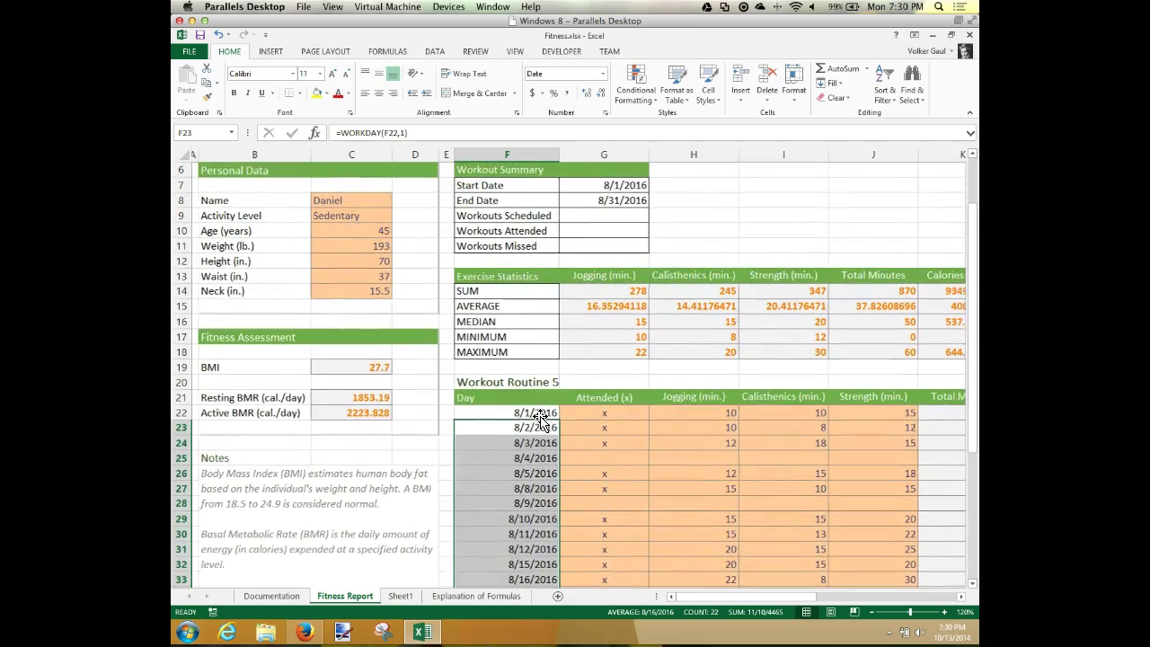
# Step: Set the Start Date in G7 to 9/1/16 to test the linked workout dates
pyautogui.hscroll(3, 526, 243)
pyautogui.click(503, 262)
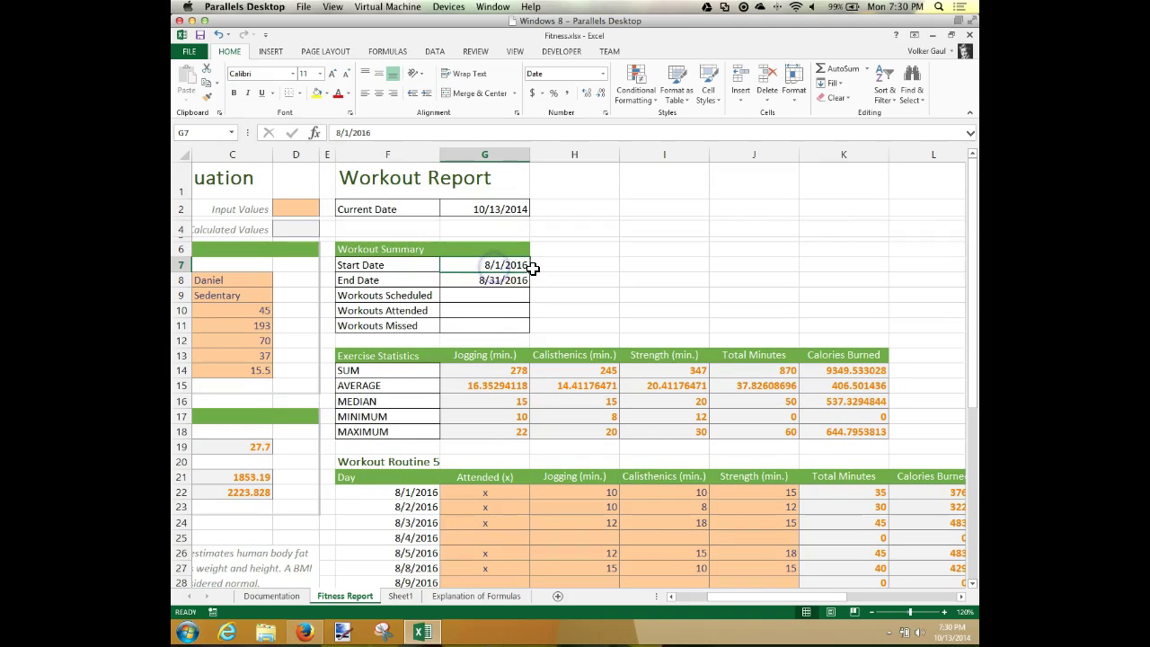
pyautogui.write('9/1')
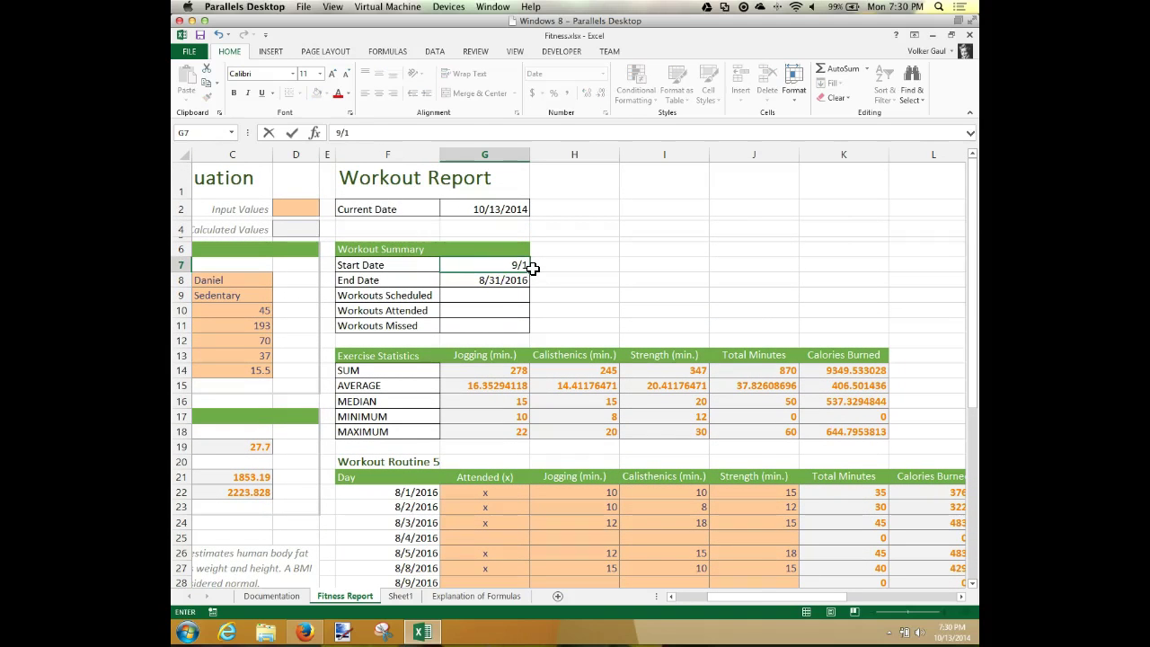
pyautogui.write('/16')
pyautogui.press('Return')
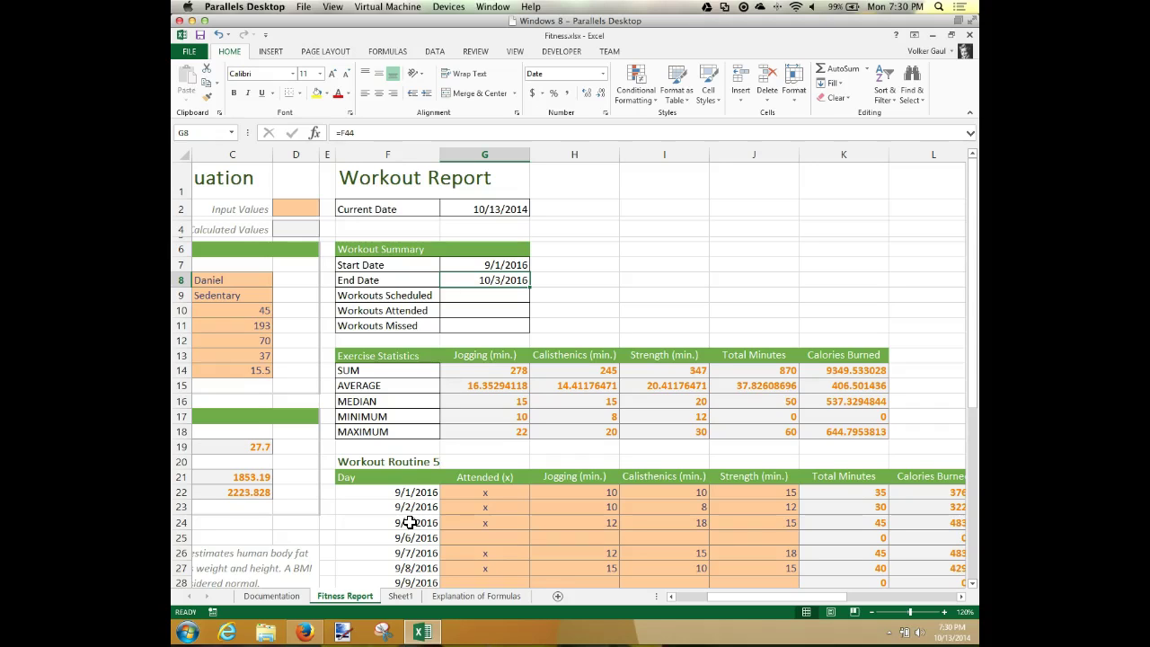
# Step: Set the Start Date in G7 to 10/1/2014
pyautogui.click(505, 265)
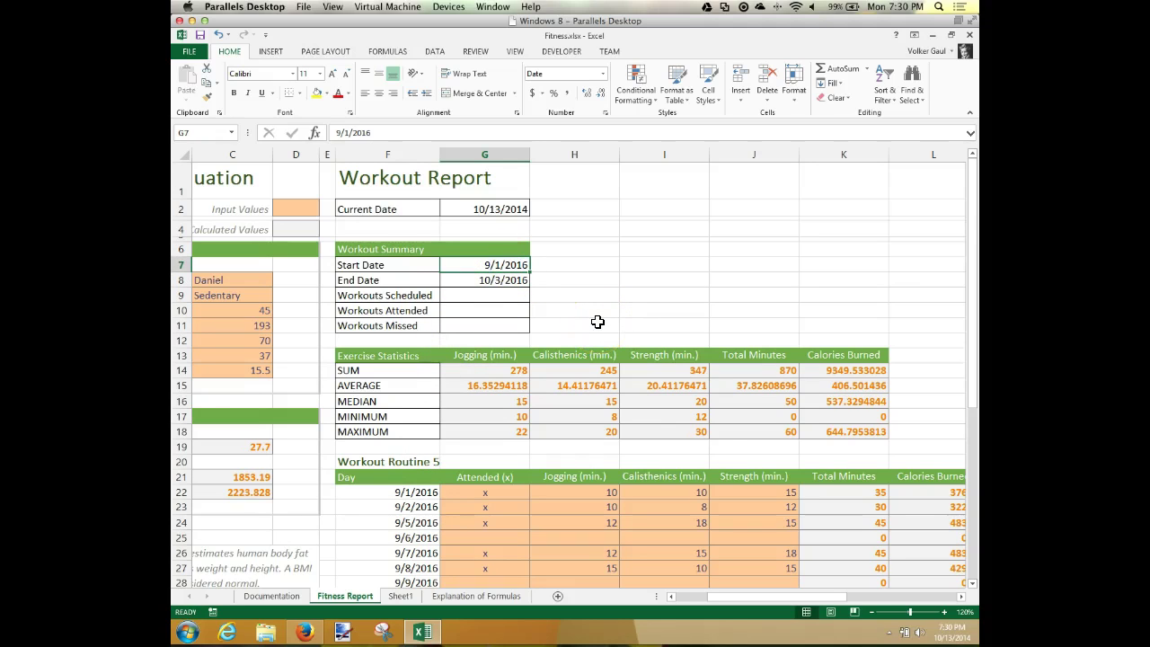
pyautogui.write('10/1/2014')
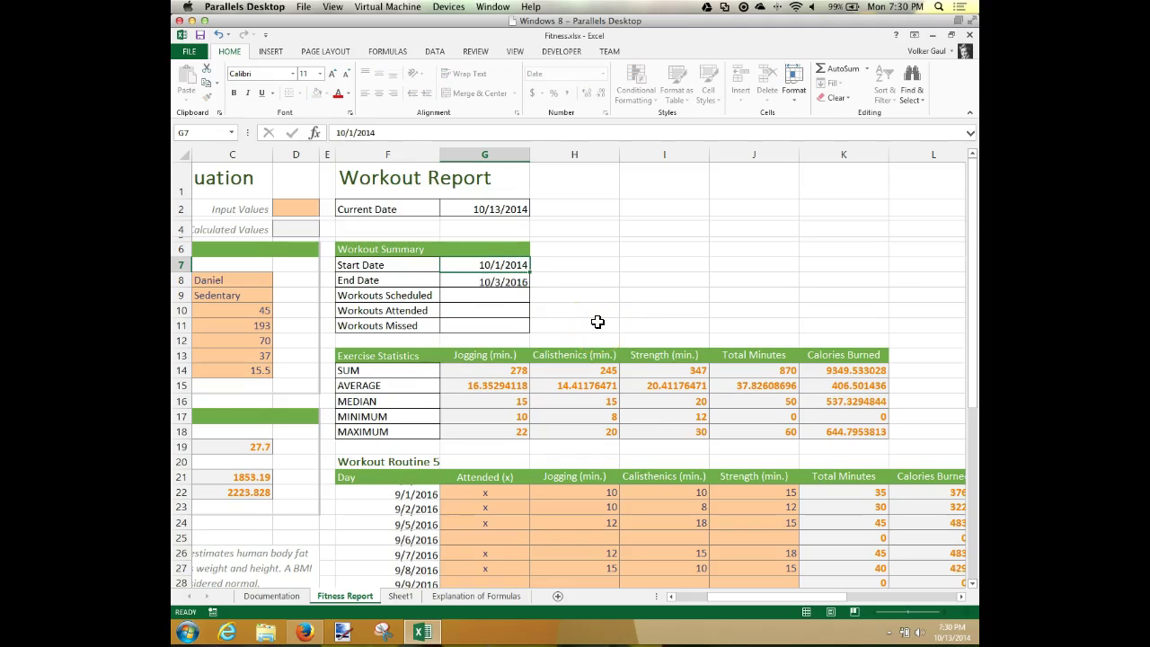
pyautogui.press('Return')
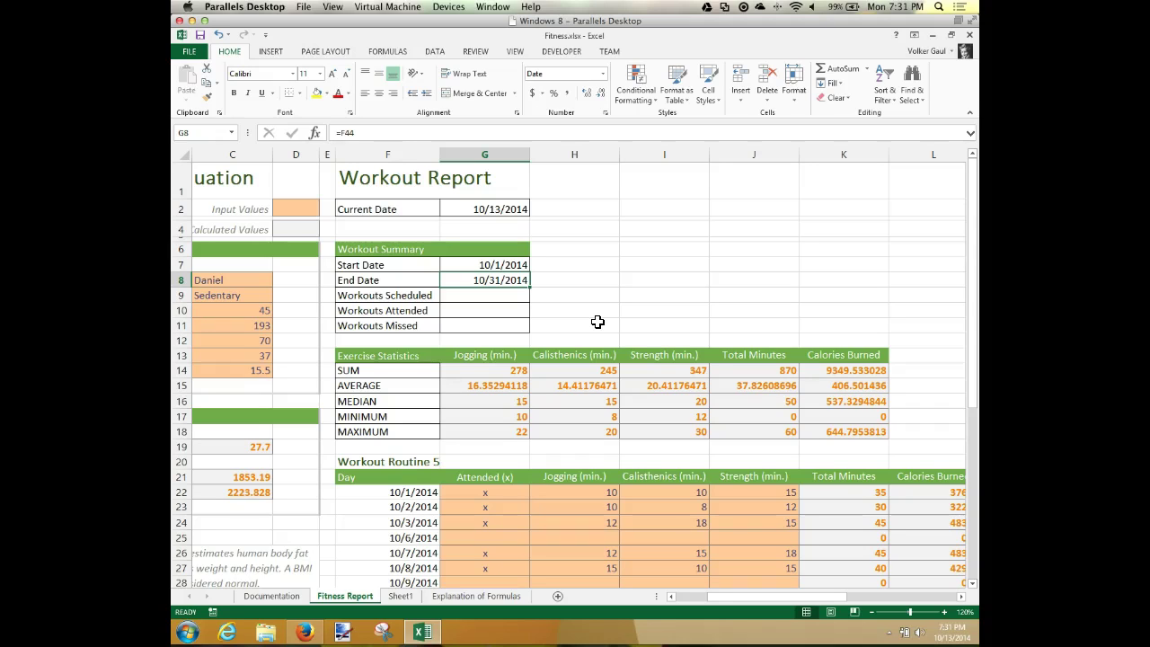
# Step: Set the Start Date in G7 to 8/1/2016 and select the first five workout dates, F22:F26
pyautogui.click(508, 265)
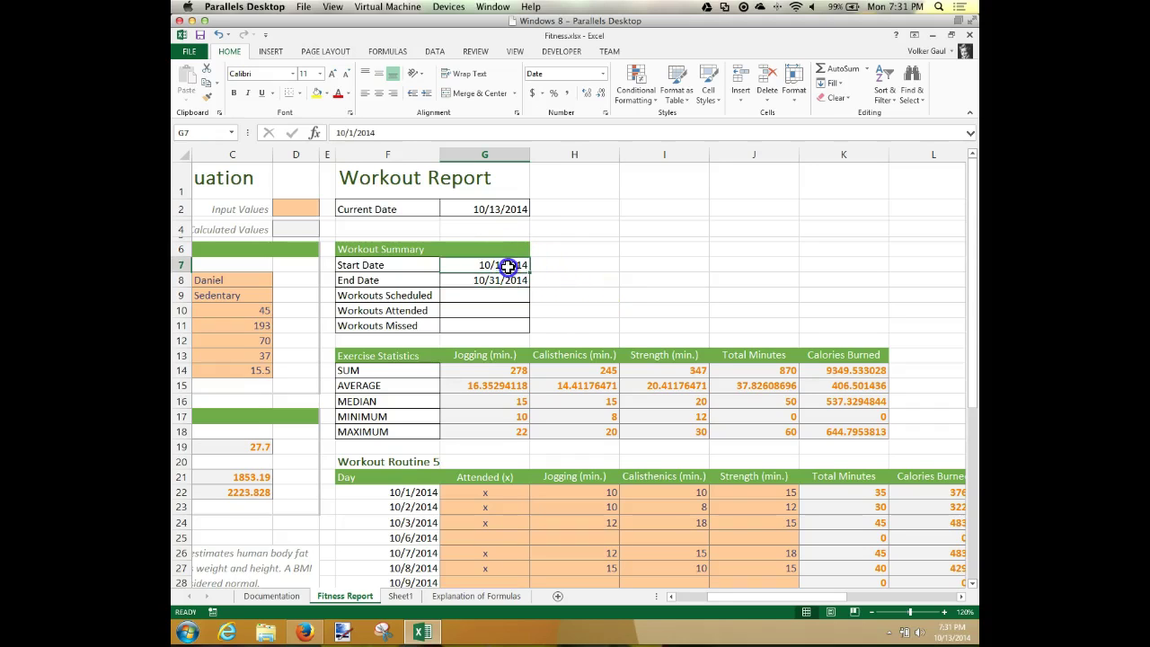
pyautogui.write('8/1/')
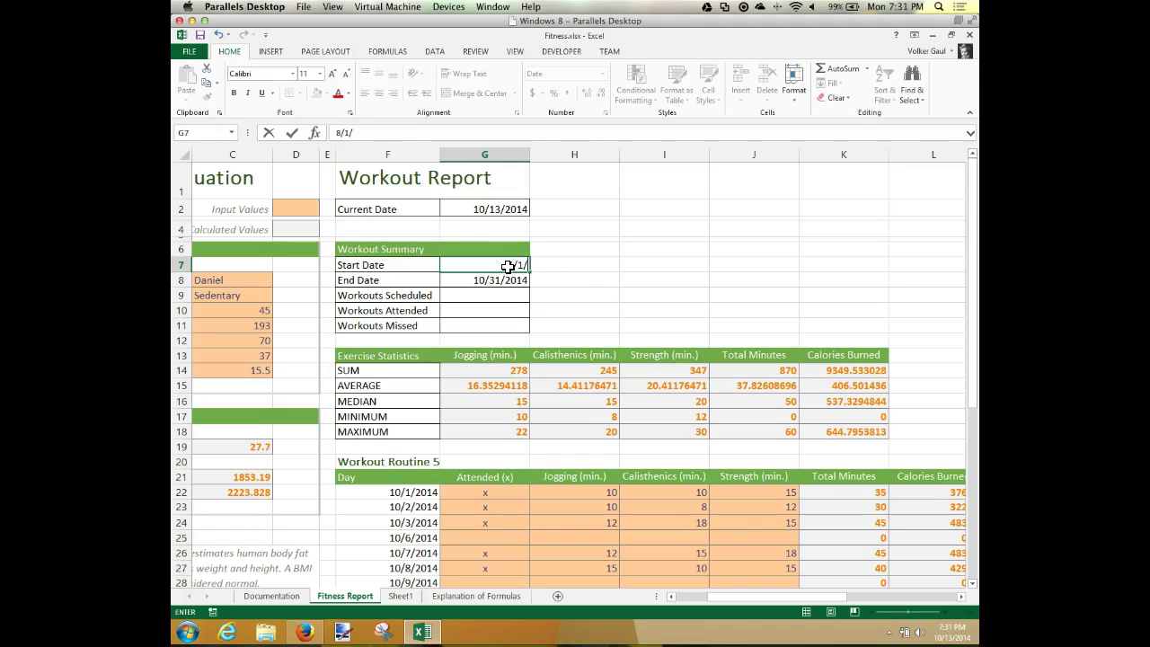
pyautogui.write('2016')
pyautogui.press('Return')
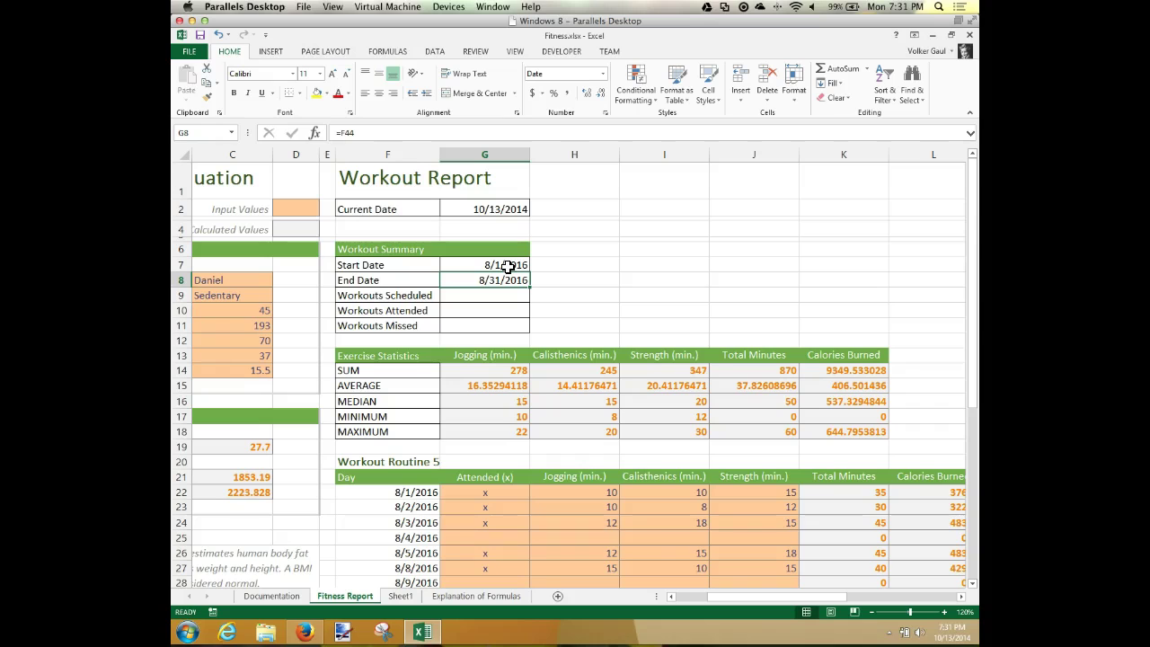
pyautogui.moveTo(402, 493); pyautogui.dragTo(393, 546)
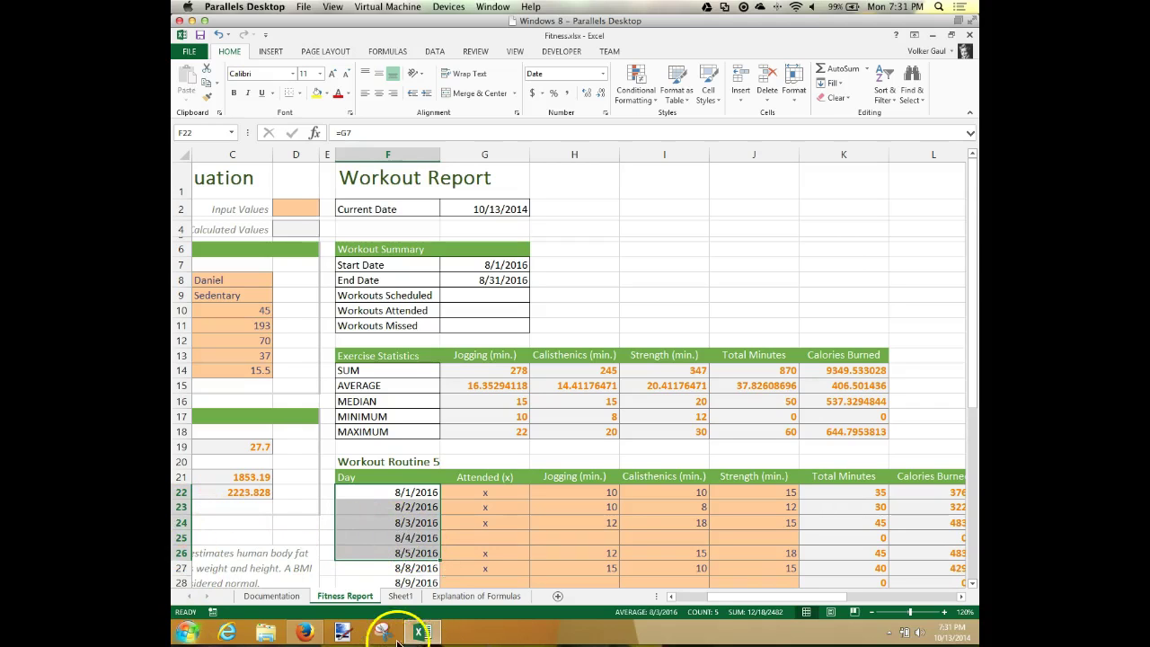
# Step: Switch to Firefox and page forward in the e-book to read the Counting Cells section on COUNT and COUNTA
pyautogui.click(306, 635)
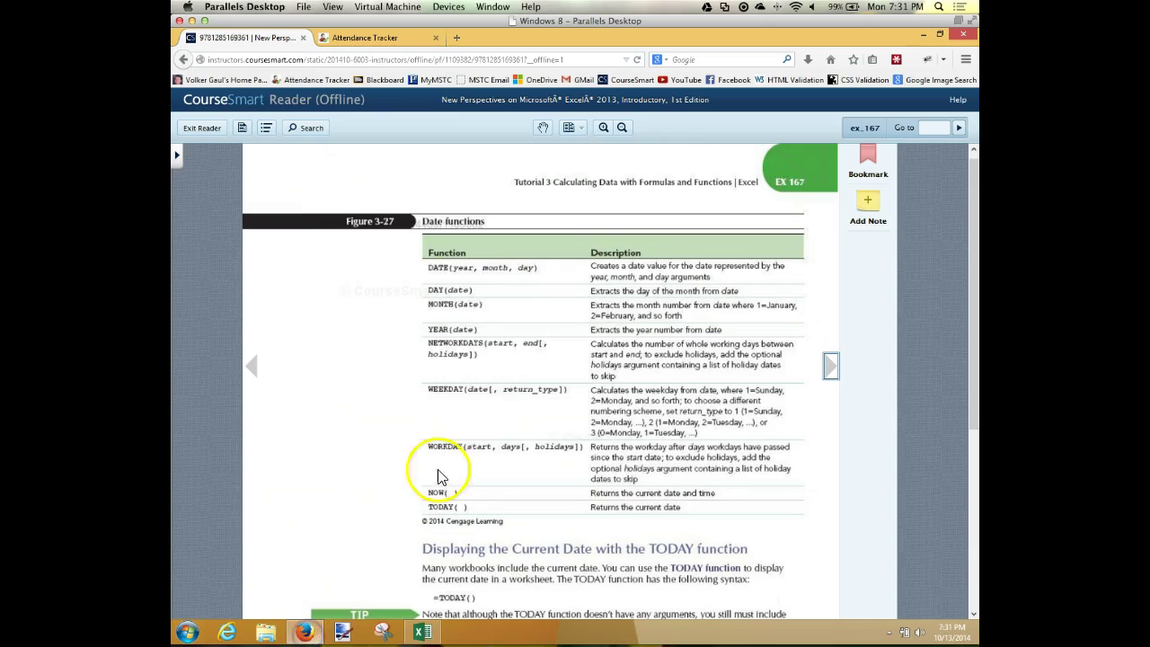
pyautogui.click(831, 380)
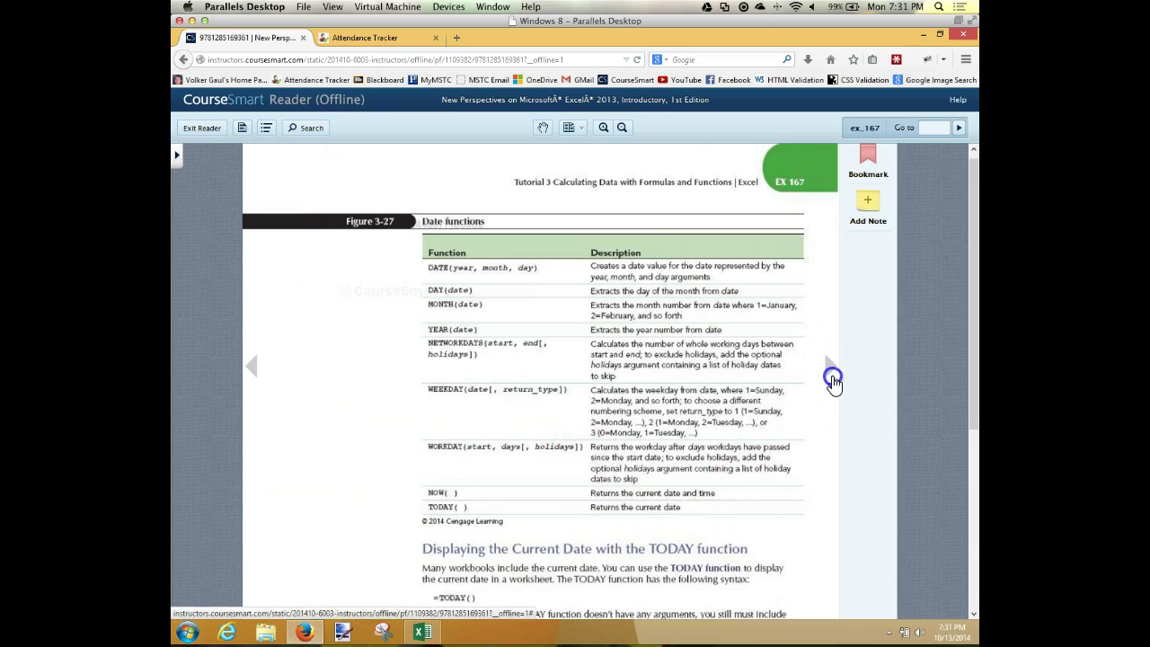
pyautogui.click(832, 381)
pyautogui.click(832, 380)
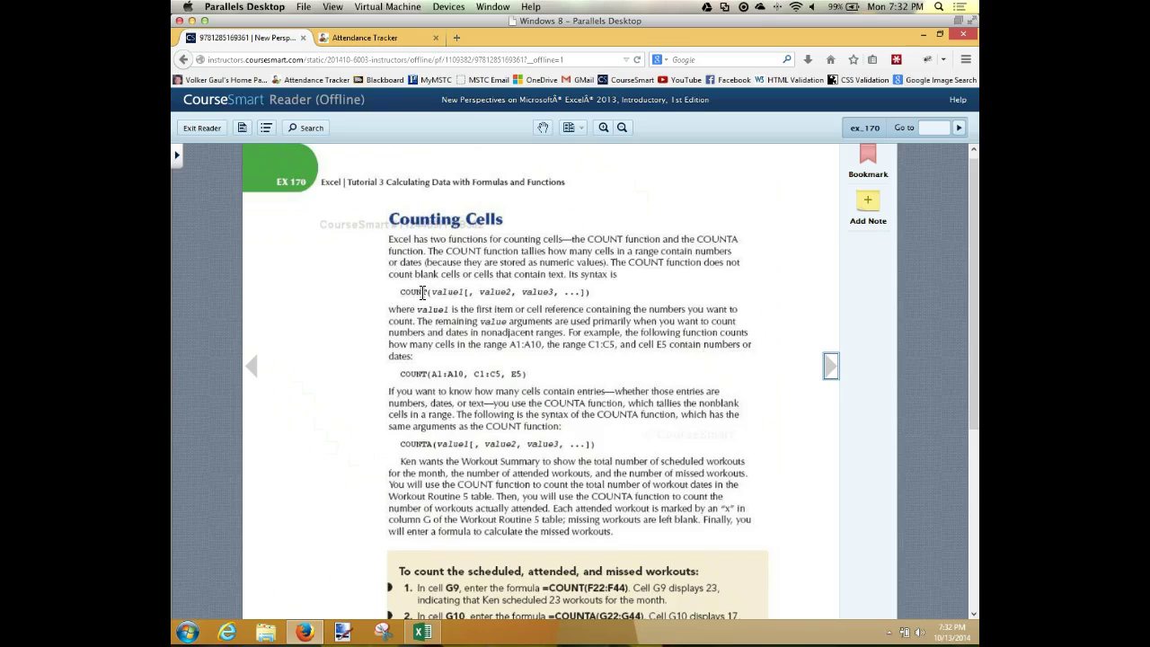
pyautogui.click(428, 445)
# Step: Switch back to Excel and enter a COUNT formula over the dates F22:F44 in the Workouts Scheduled cell G9
pyautogui.click(423, 632)
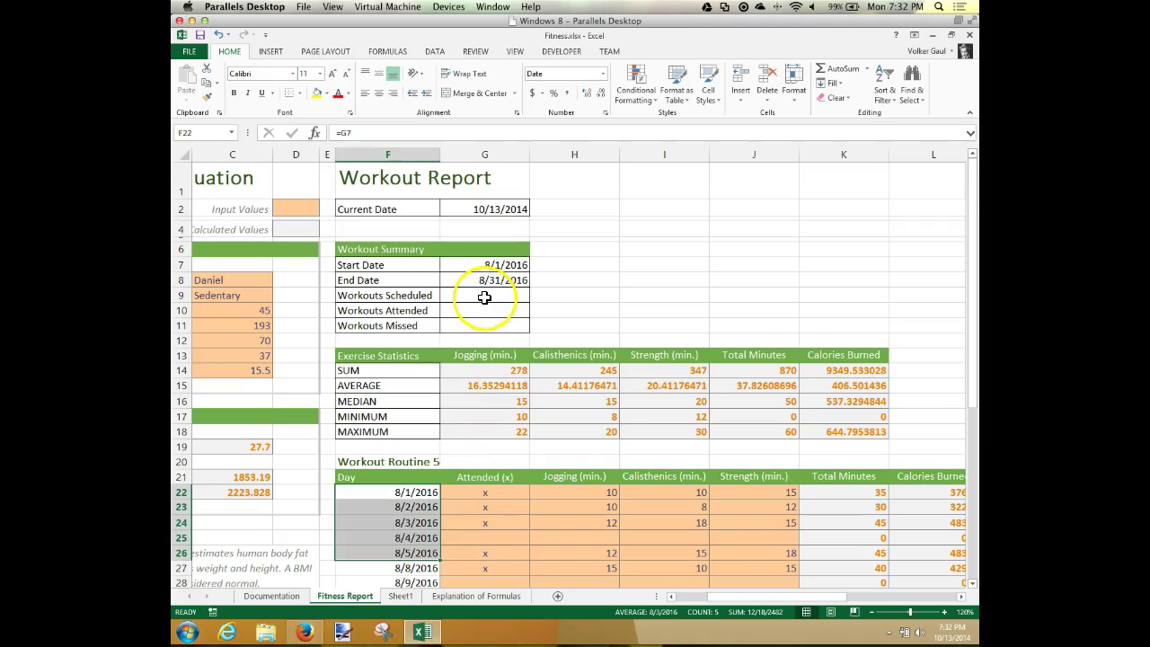
pyautogui.click(484, 295)
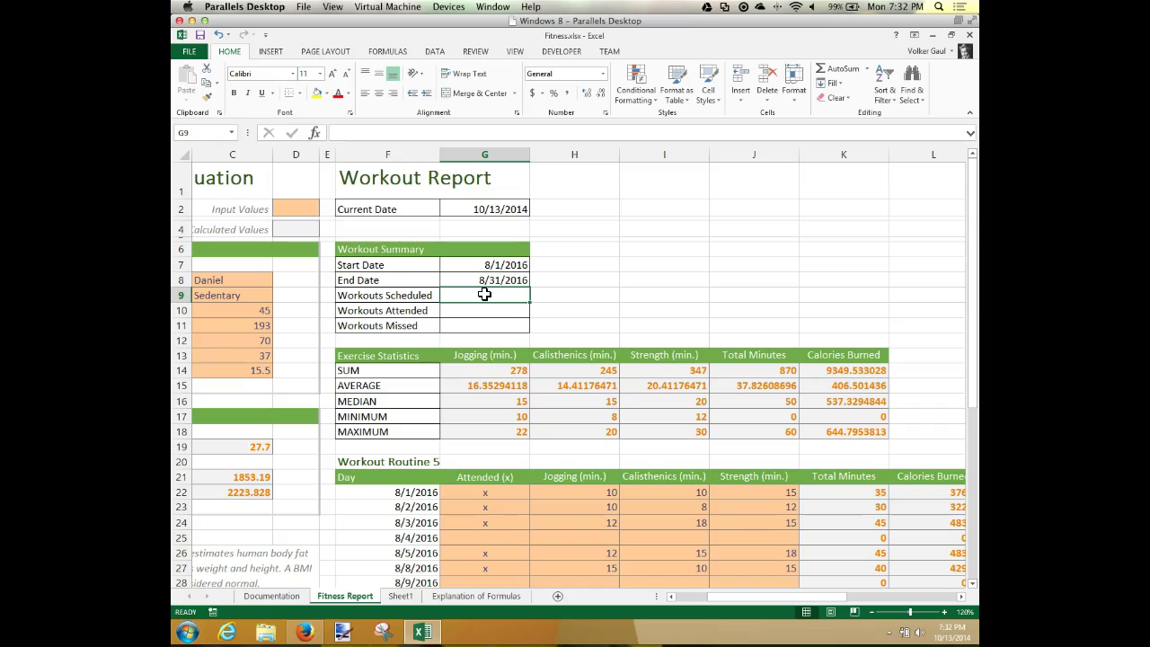
pyautogui.hscroll(2, 485, 294)
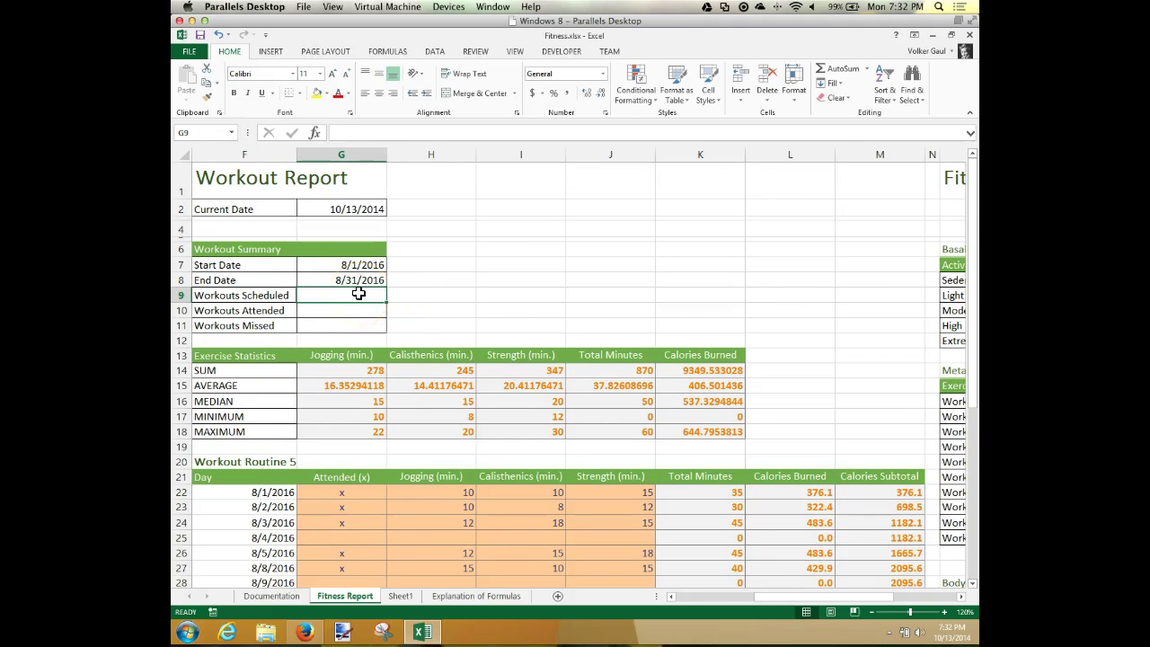
pyautogui.write('=count')
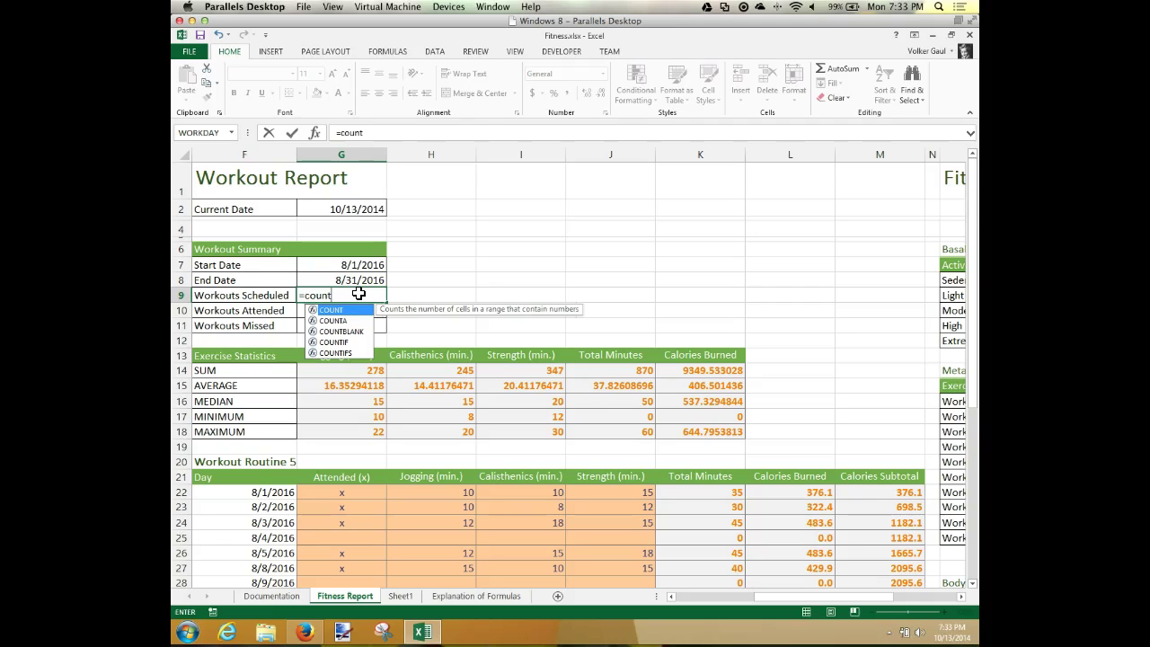
pyautogui.write('(')
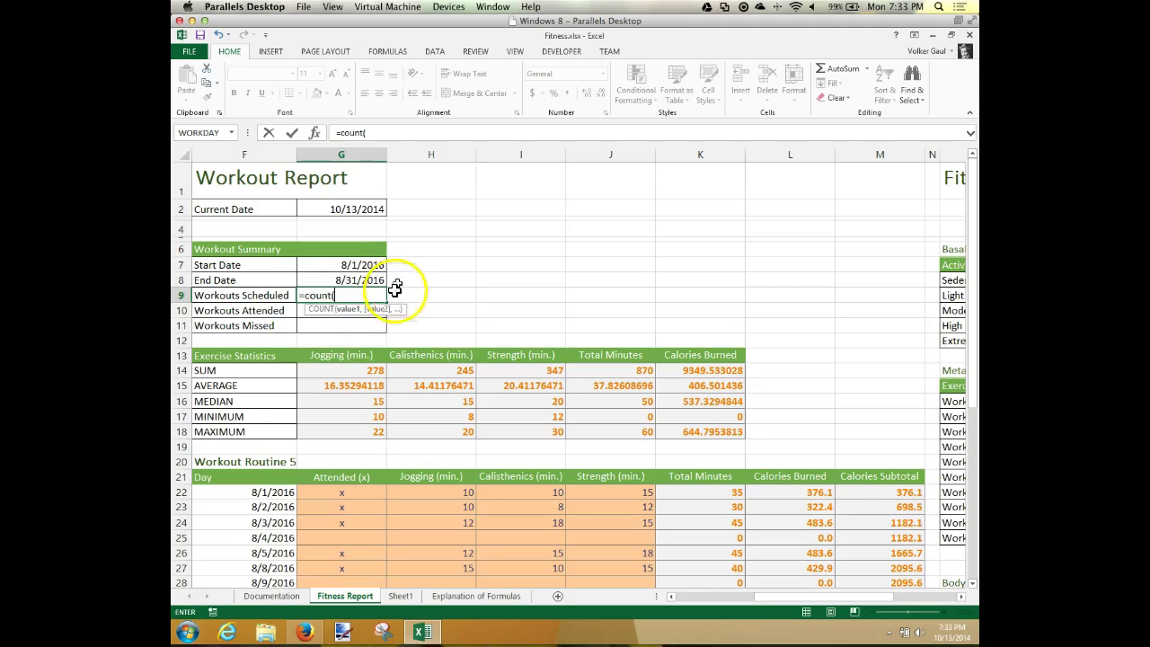
pyautogui.moveTo(250, 491); pyautogui.dragTo(280, 571)
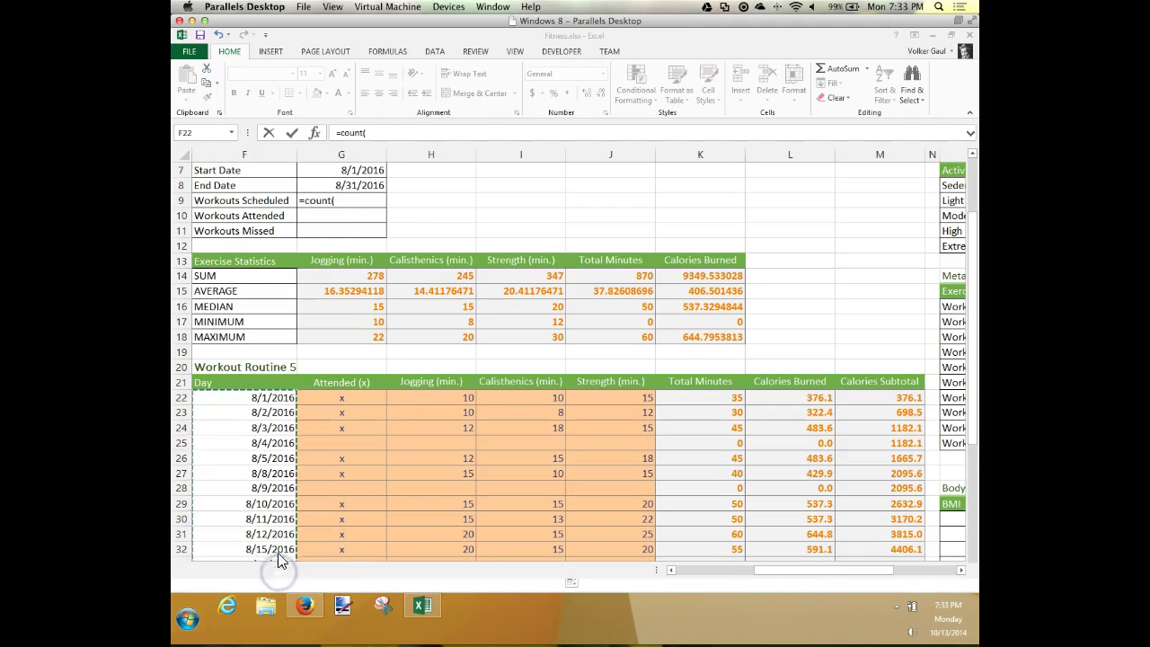
pyautogui.moveTo(216, 394); pyautogui.dragTo(247, 412)
pyautogui.moveTo(260, 473); pyautogui.dragTo(264, 506)
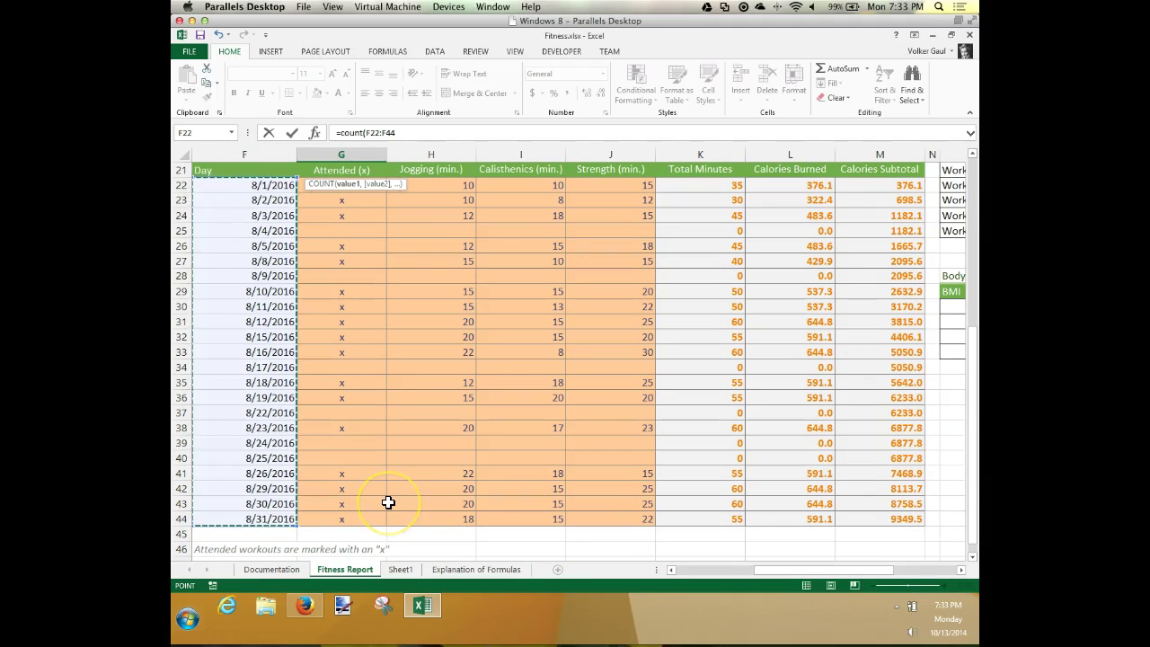
pyautogui.click(398, 133)
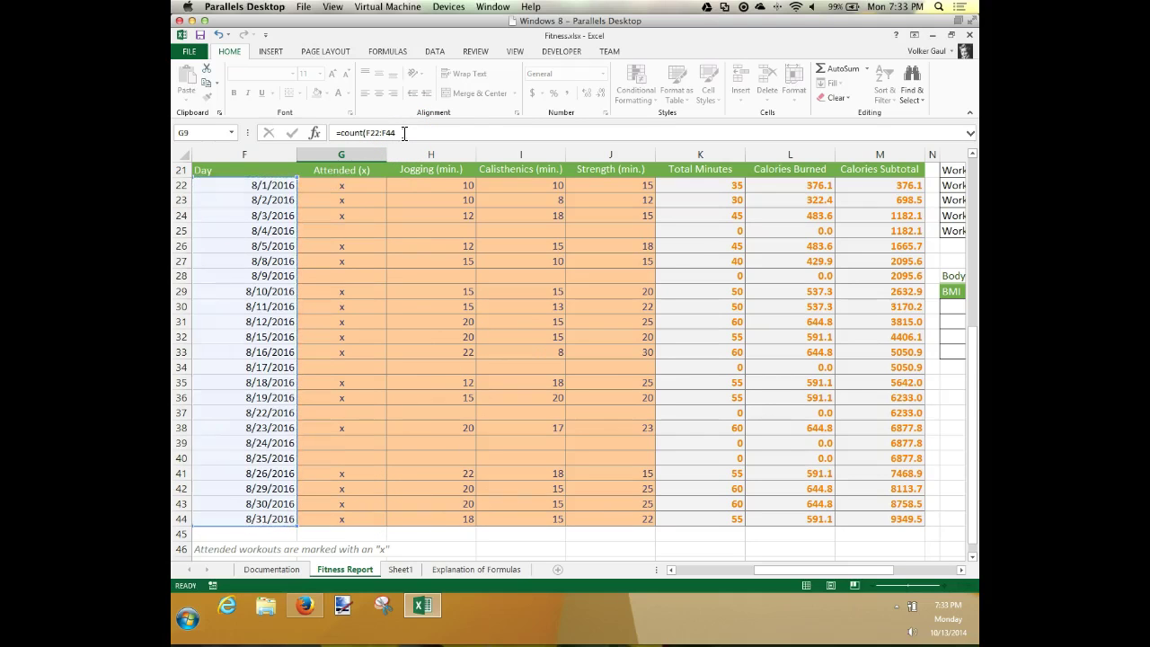
pyautogui.press('Escape')
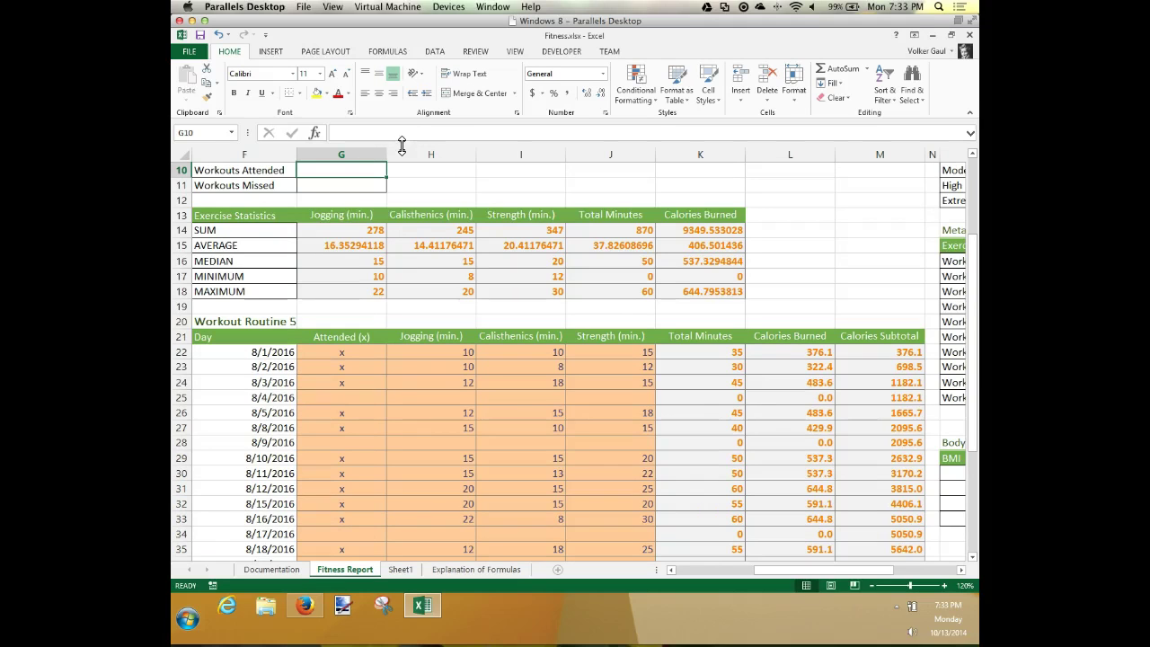
pyautogui.scroll(1, 401, 144)
pyautogui.click(396, 165)
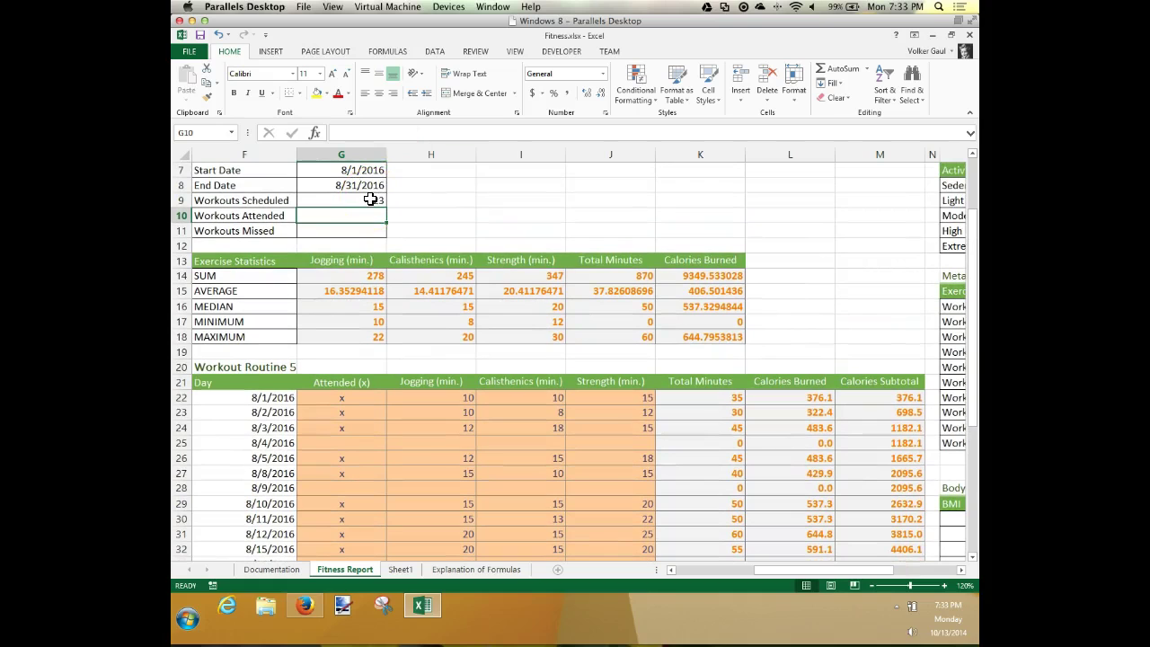
# Step: Enter a COUNT formula over the Attended column range G22:G44 in the Workouts Attended cell G10
pyautogui.click(338, 385)
pyautogui.click(366, 215)
pyautogui.write('=count')
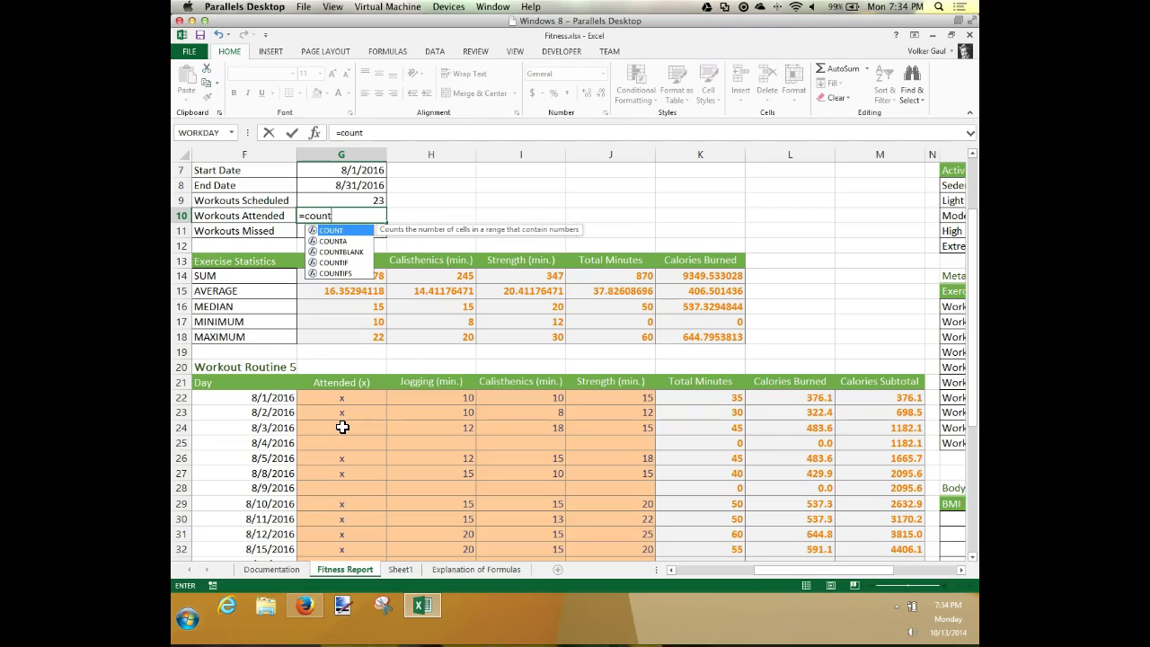
pyautogui.write('(')
pyautogui.moveTo(342, 398); pyautogui.dragTo(345, 521)
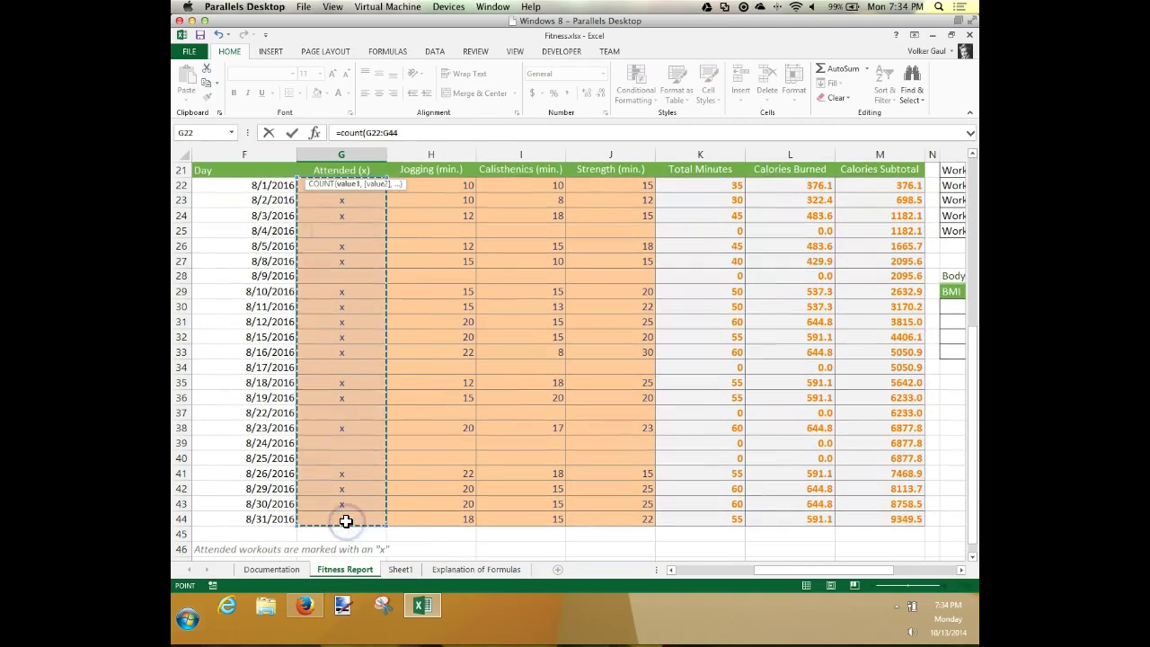
pyautogui.press('Escape')
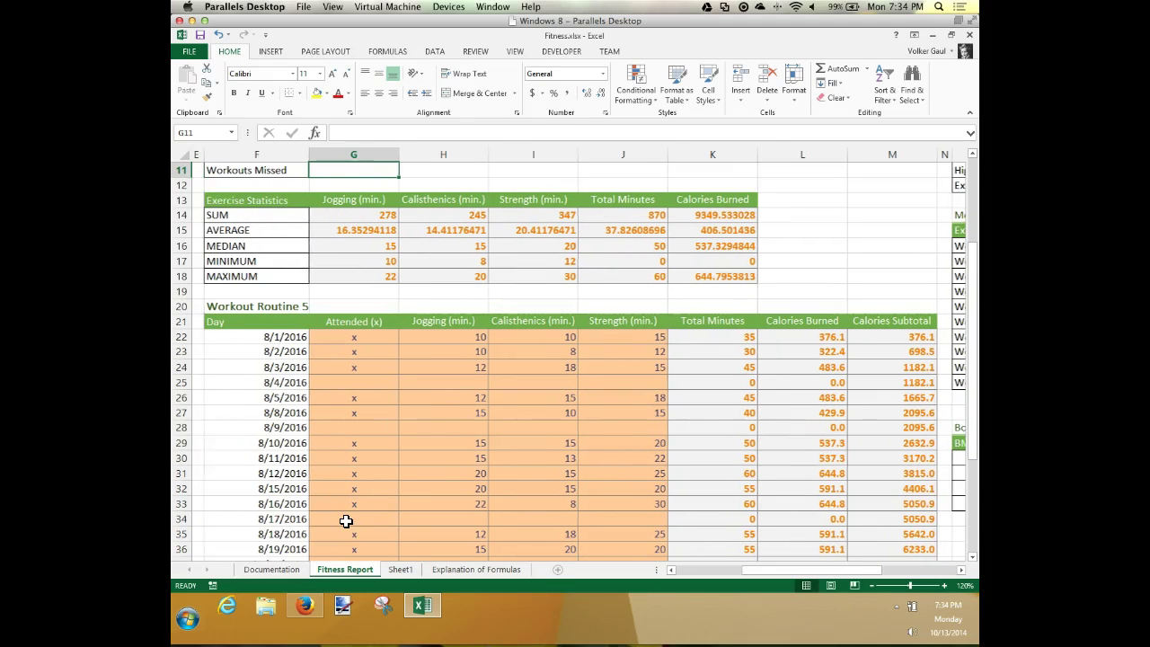
pyautogui.scroll(2, 346, 521)
pyautogui.scroll(-4, 346, 521)
pyautogui.scroll(1, 346, 521)
pyautogui.scroll(1, 346, 521)
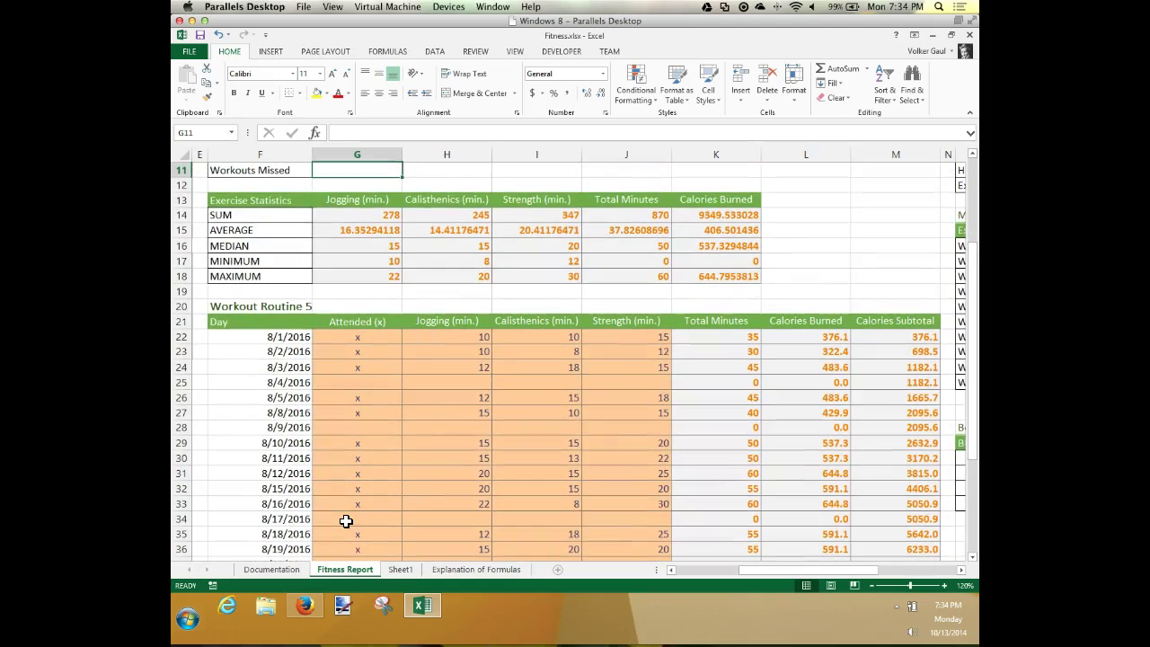
pyautogui.scroll(5, 346, 522)
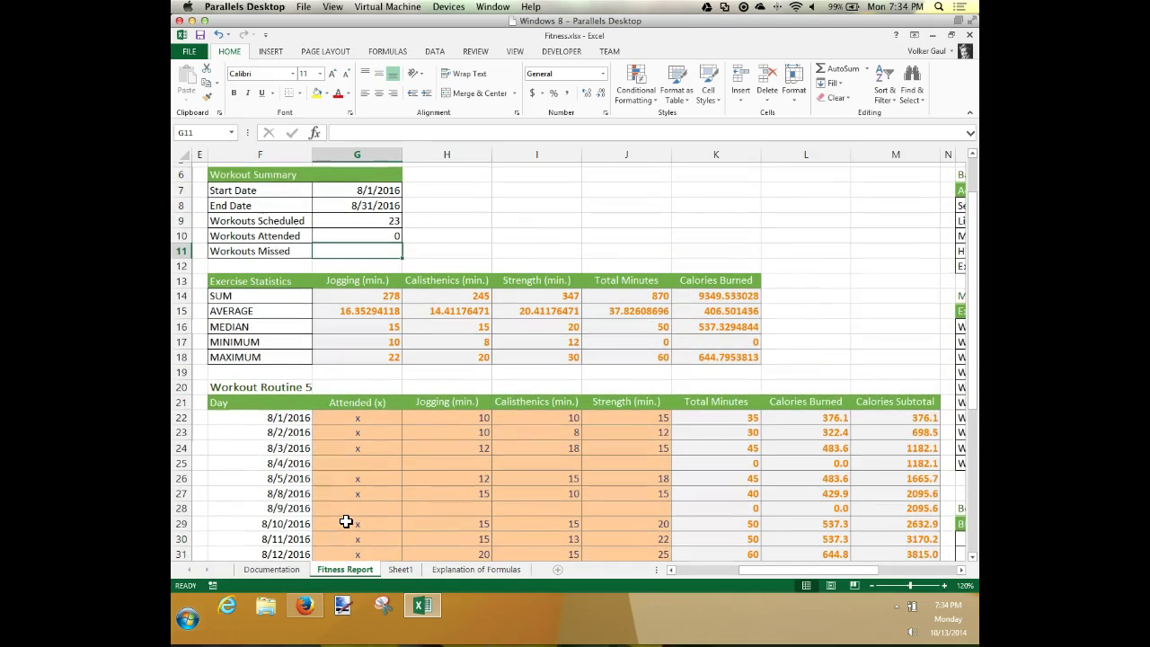
# Step: Change the function in the Workouts Attended formula in G10 from COUNT to COUNTA
pyautogui.click(348, 257)
pyautogui.click(378, 233)
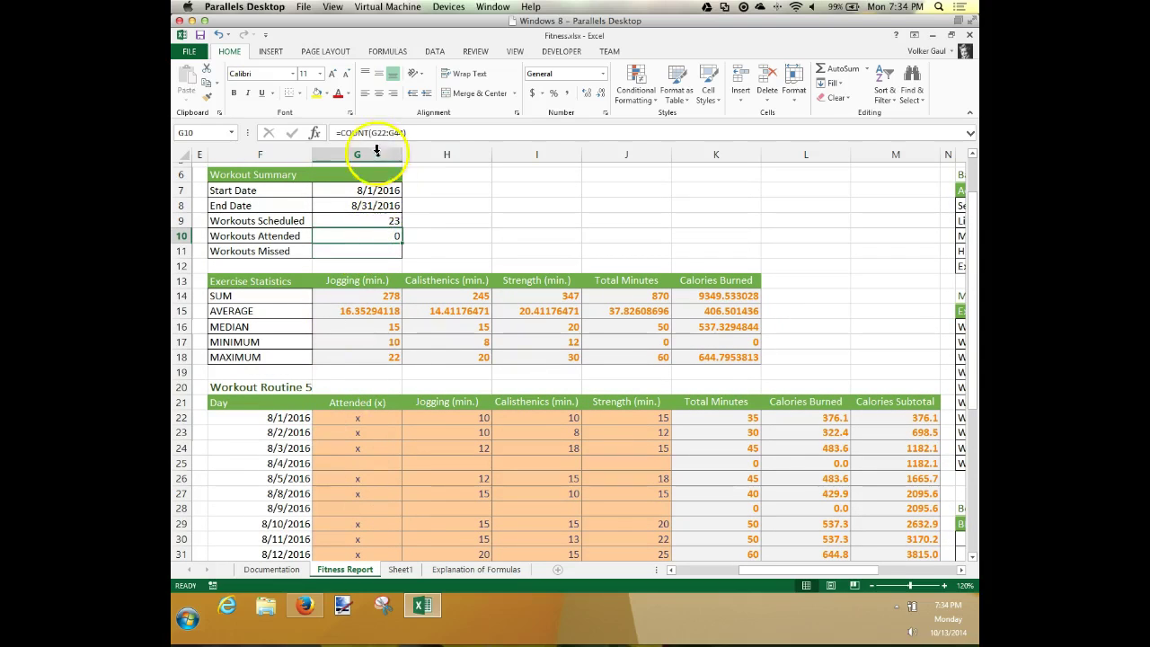
pyautogui.click(372, 133)
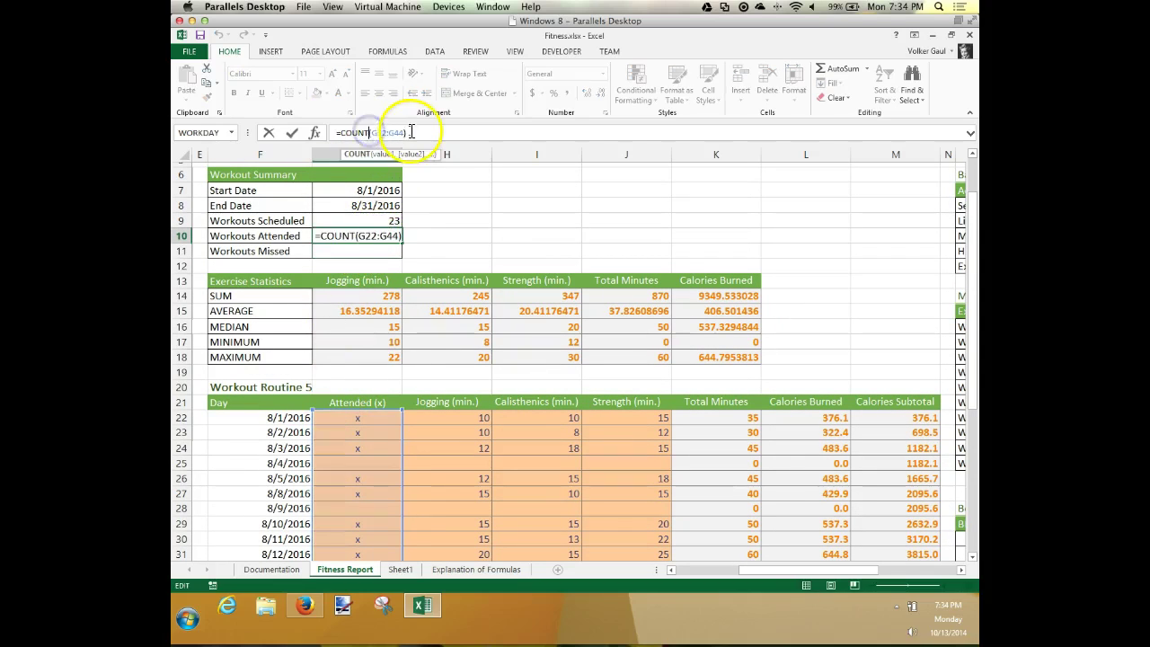
pyautogui.write('a')
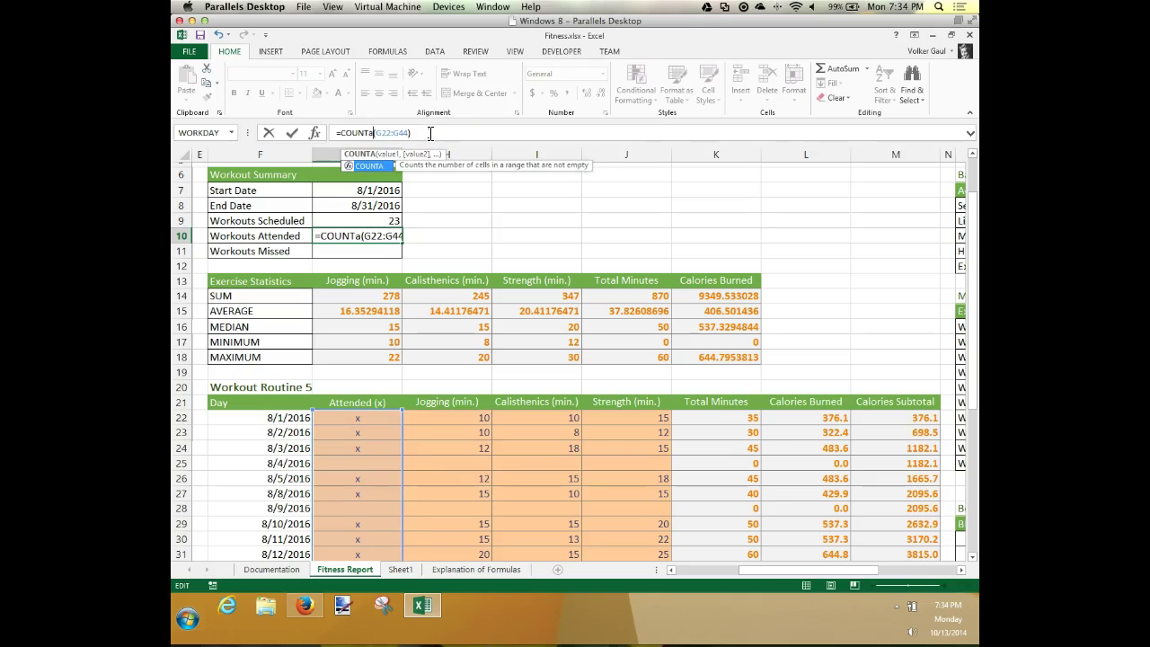
pyautogui.press('Return')
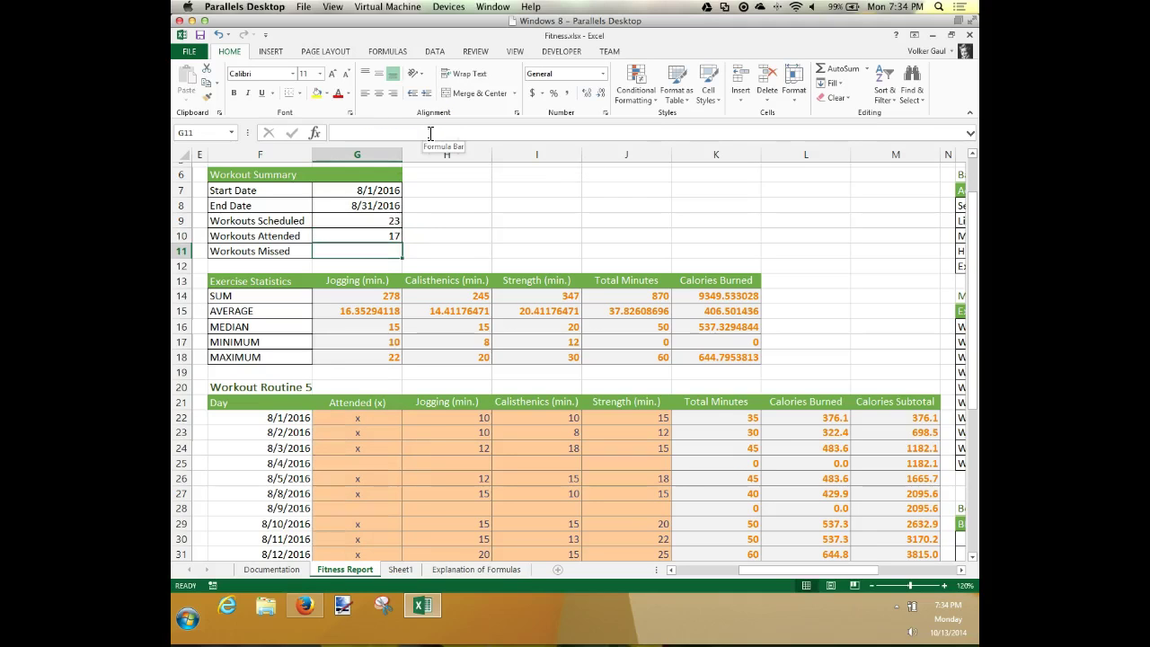
# Step: Calculate Workouts Missed in G11 by subtracting the attended workouts in G10 from the scheduled workouts in G9
pyautogui.click(386, 253)
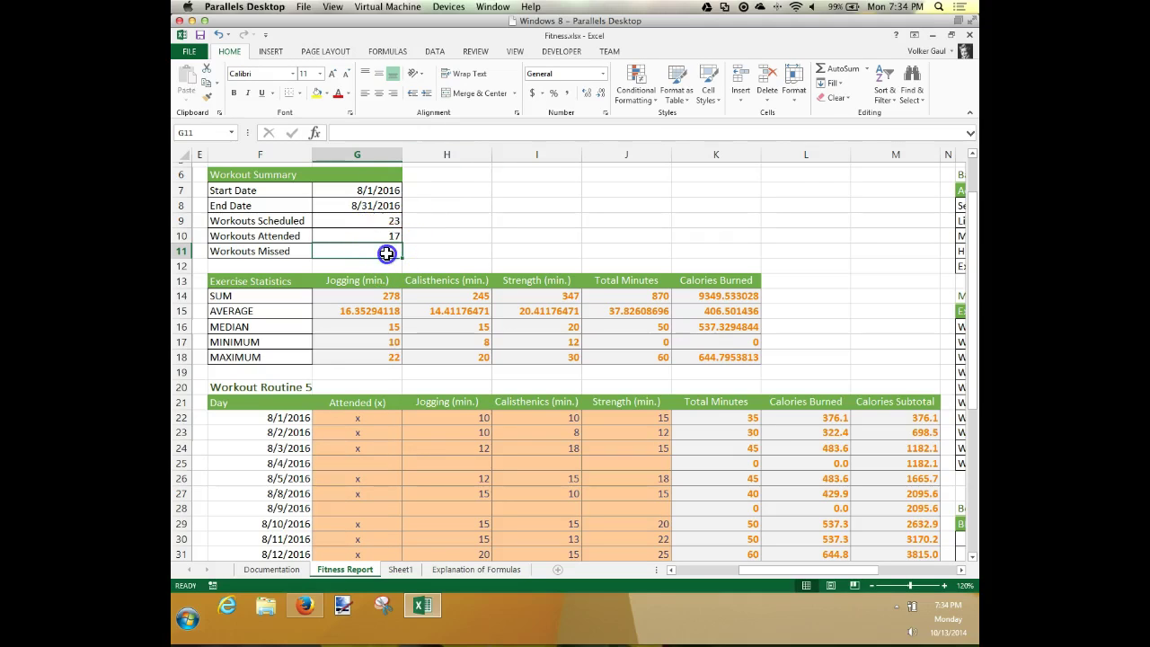
pyautogui.write('=')
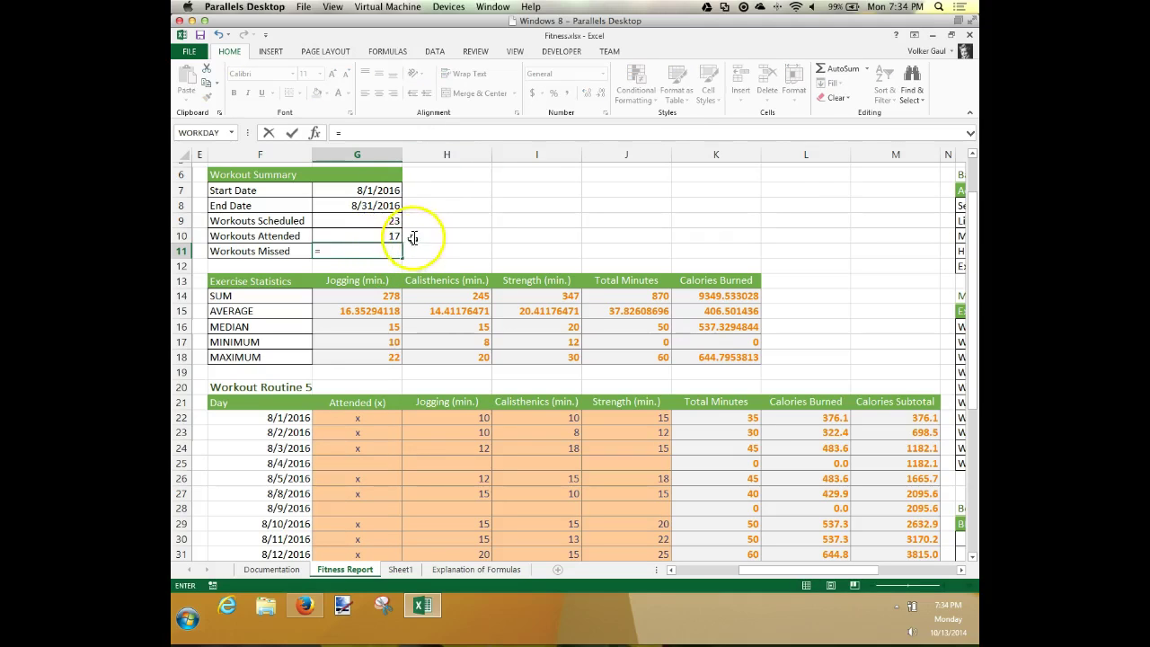
pyautogui.click(396, 220)
pyautogui.write('-')
pyautogui.click(392, 236)
pyautogui.hotkey('ctrl', 'Return')
pyautogui.press('Return')
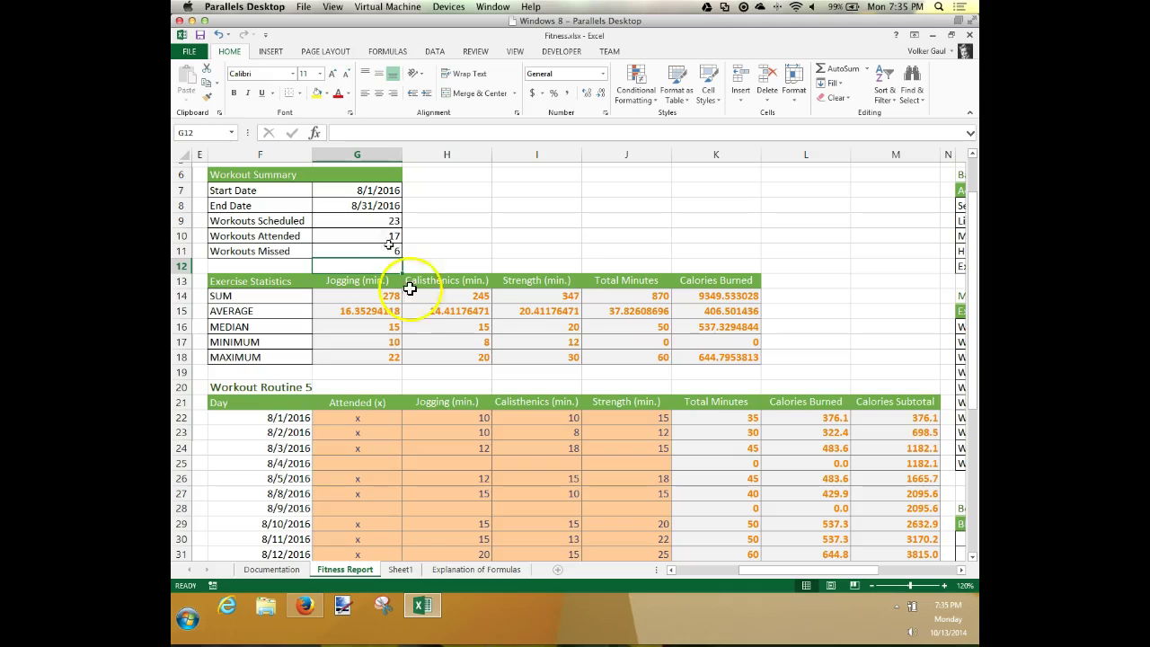
pyautogui.click(191, 616)
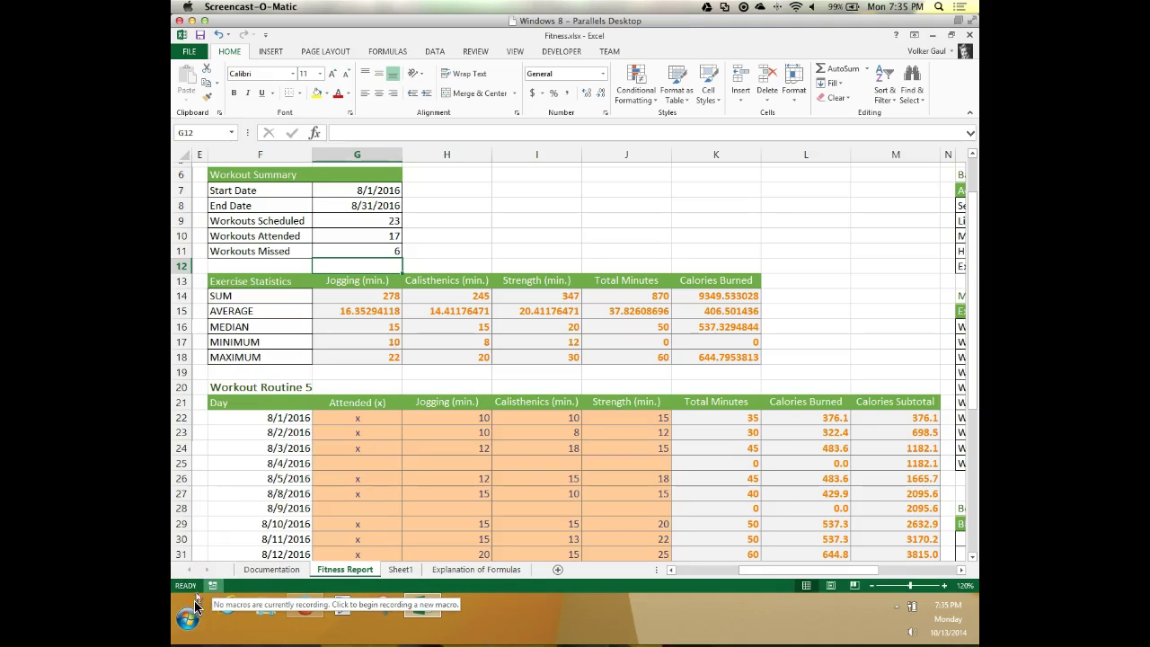
# Step: Switch to Firefox and read the e-book's section on logical functions, covering IF syntax, its examples and the comparison operators
pyautogui.click(309, 608)
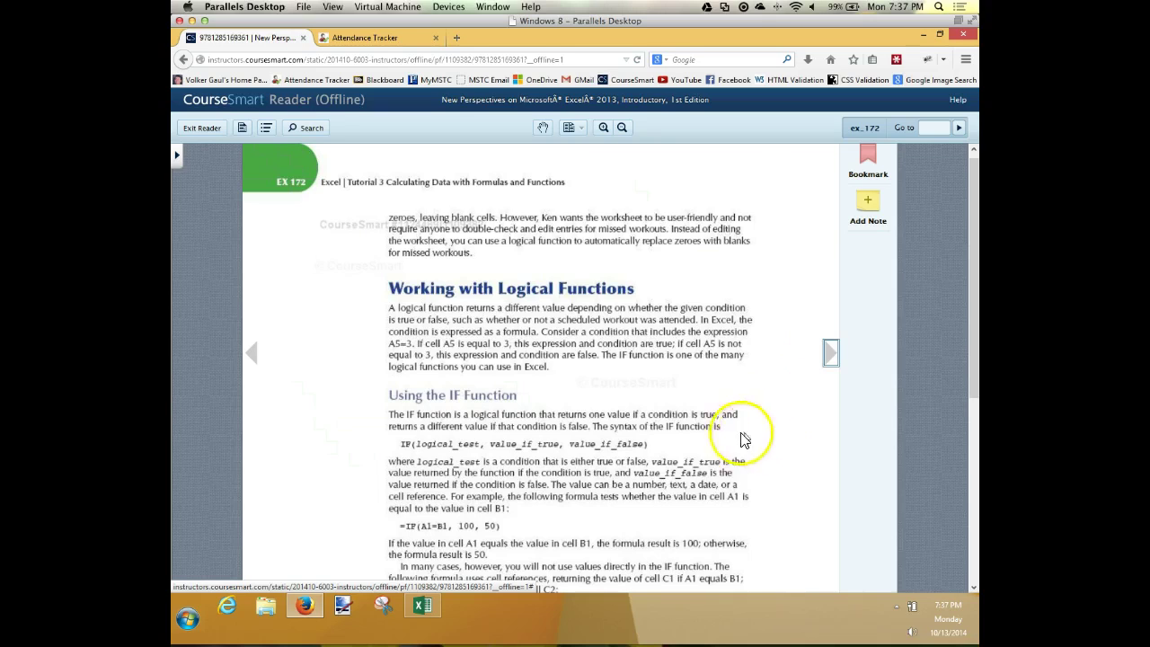
pyautogui.scroll(-2, 680, 457)
pyautogui.scroll(-2, 680, 457)
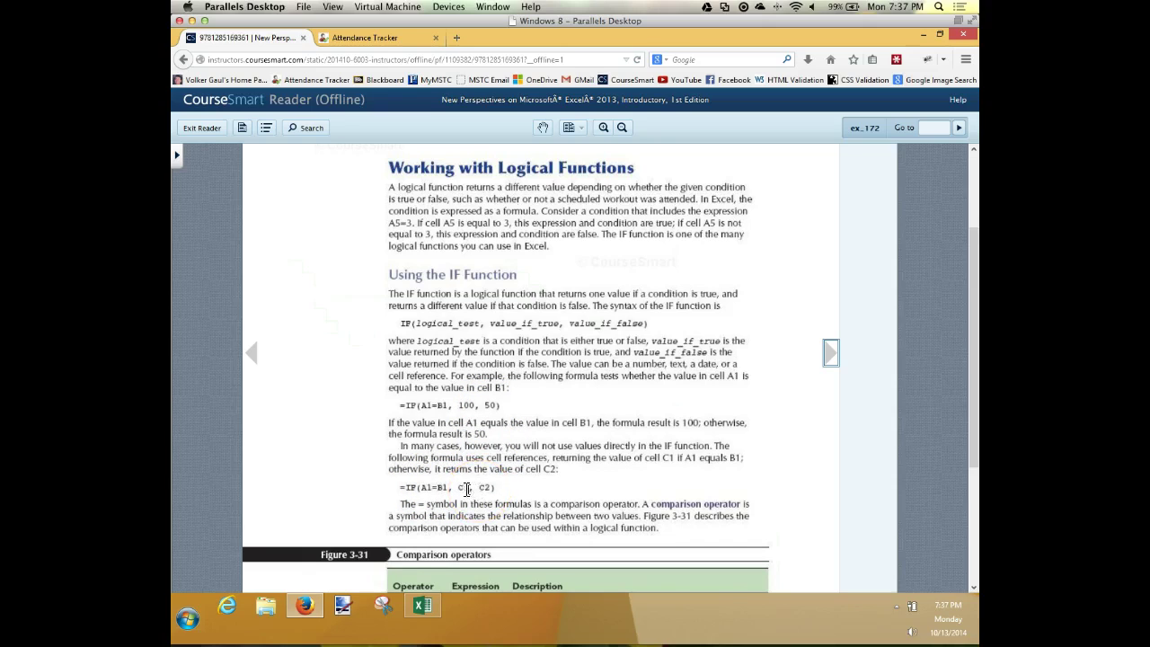
pyautogui.scroll(-2, 549, 455)
pyautogui.scroll(-3, 549, 455)
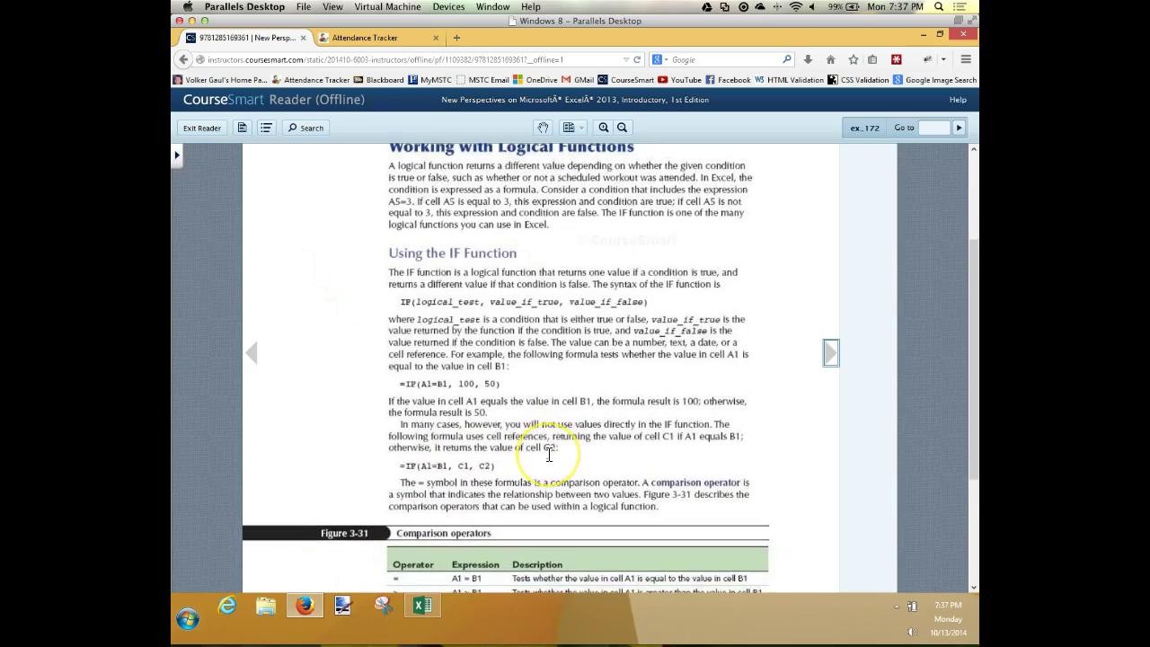
pyautogui.moveTo(425, 388); pyautogui.dragTo(449, 419)
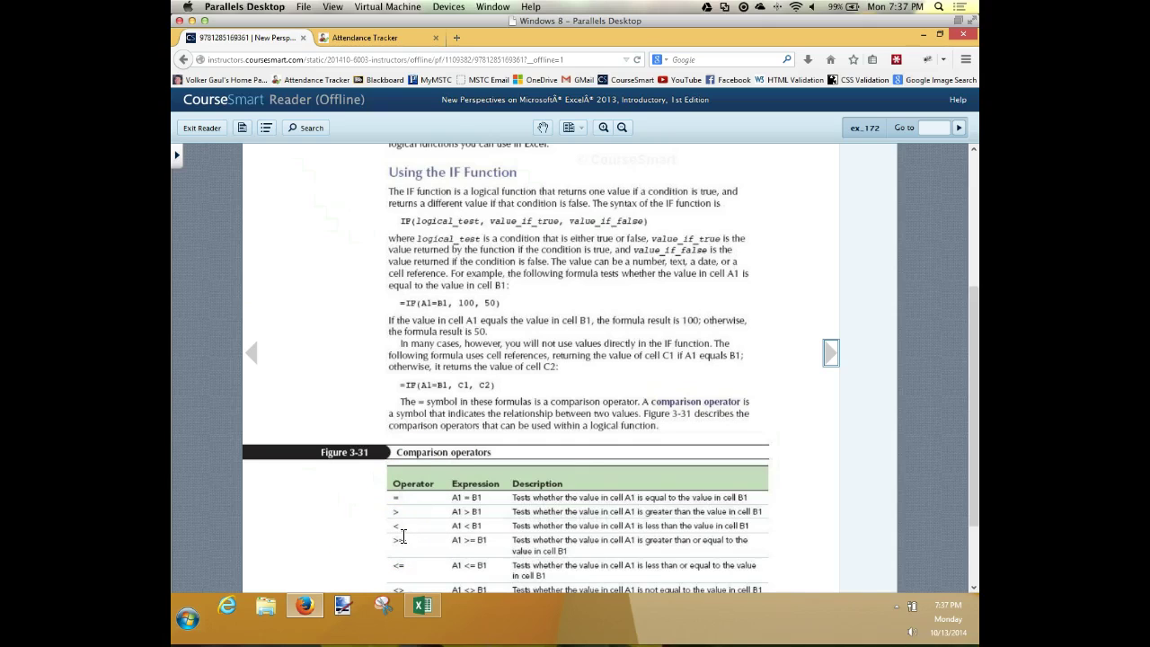
pyautogui.click(465, 385)
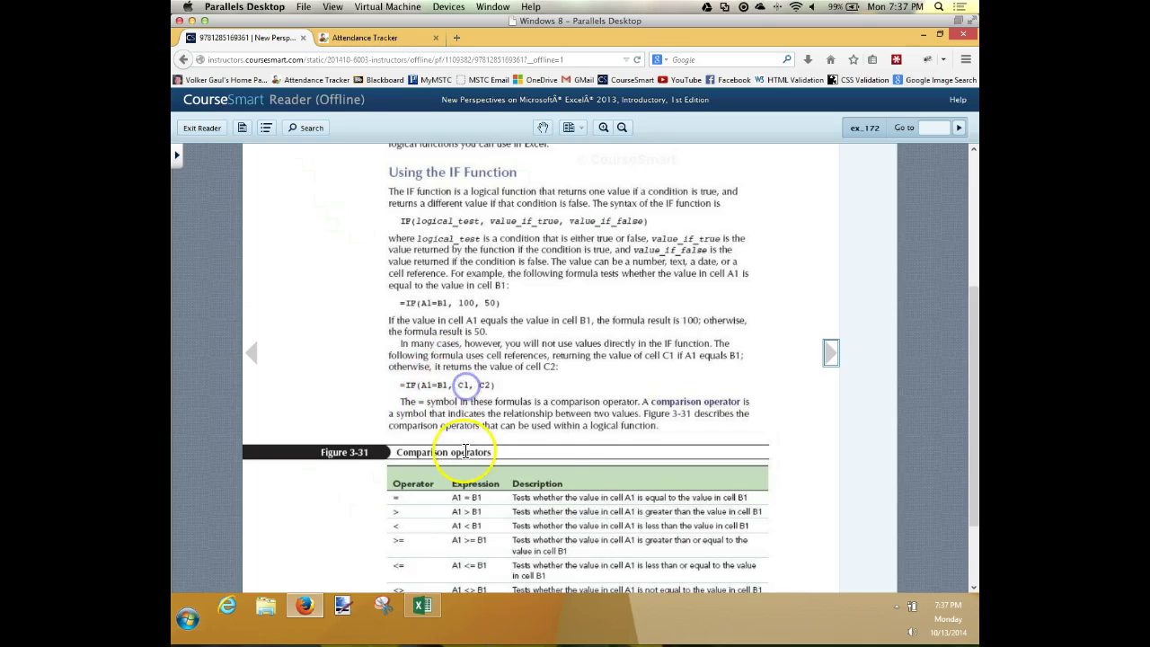
# Step: Review the e-book's IF example using cell references and the comparison operators table
pyautogui.click(485, 385)
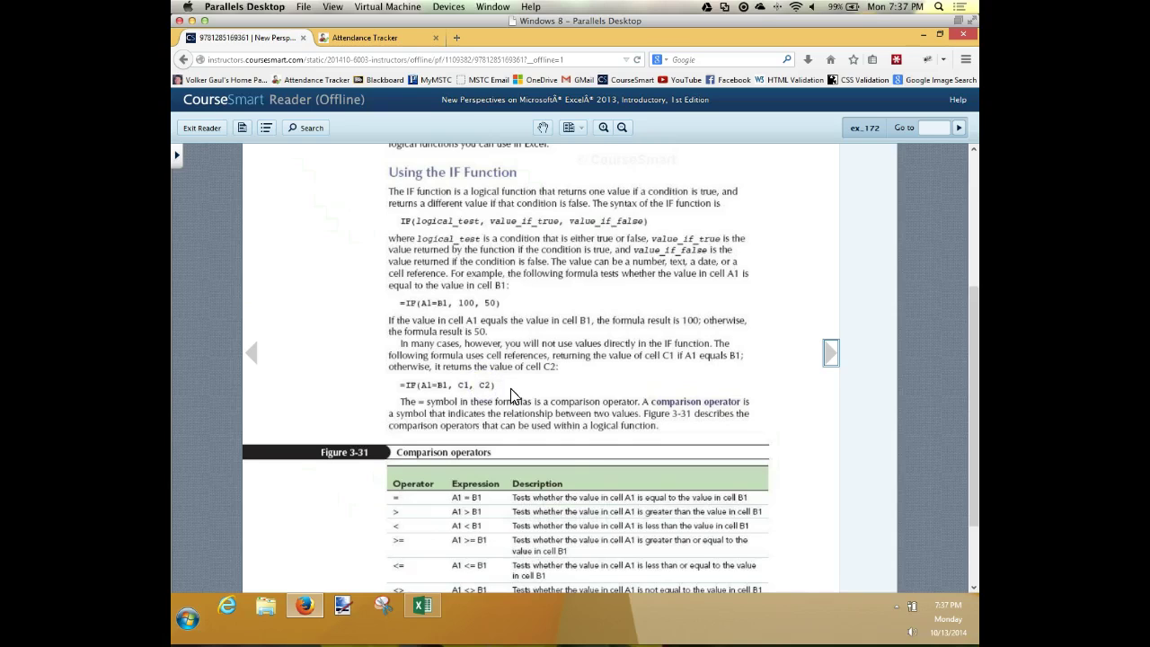
pyautogui.click(440, 386)
pyautogui.click(483, 384)
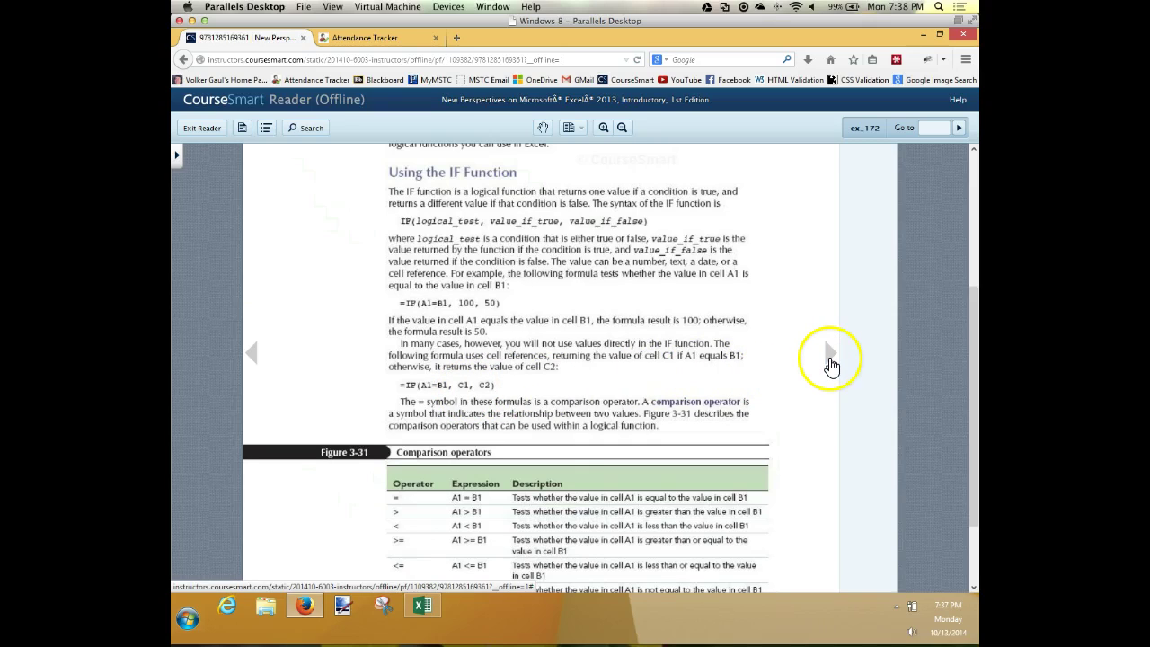
pyautogui.scroll(3, 827, 382)
pyautogui.scroll(-6, 824, 392)
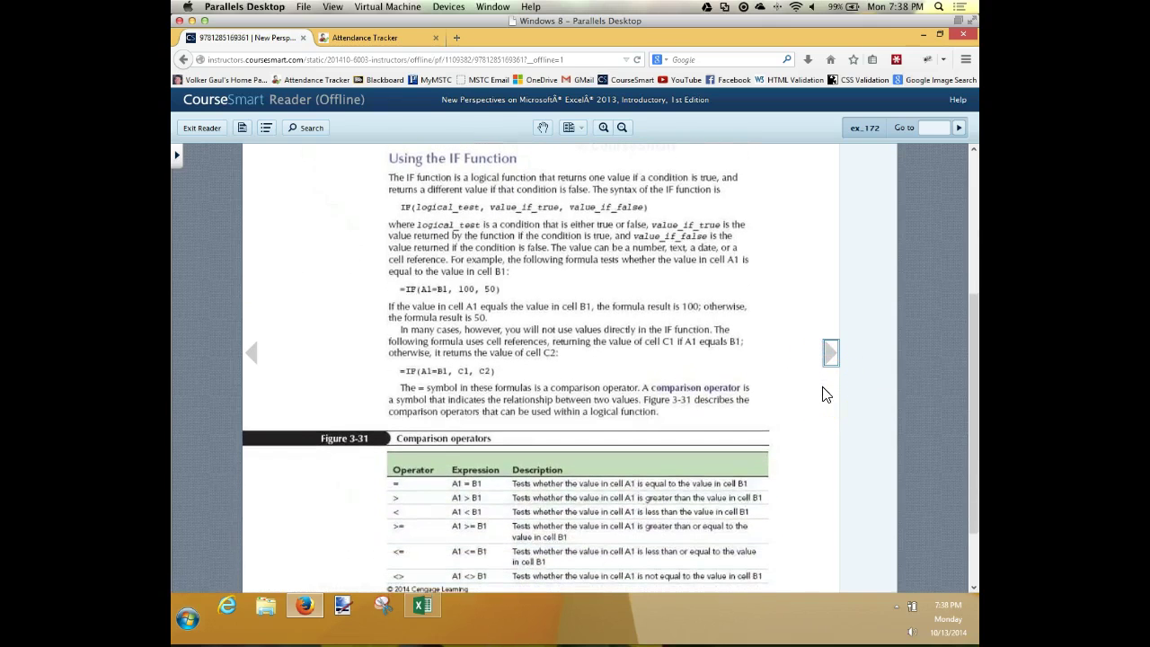
# Step: Read the e-book's next page on IF with text, nested functions, empty-text results and the revised total minutes formula
pyautogui.click(829, 356)
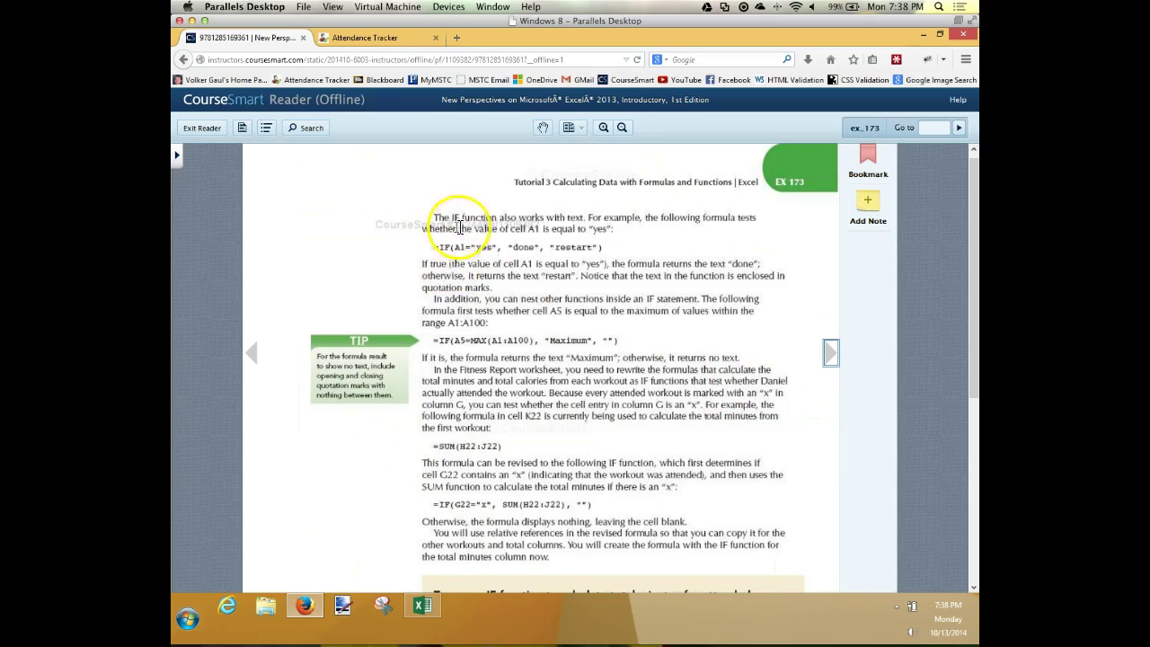
pyautogui.moveTo(472, 247); pyautogui.dragTo(499, 248)
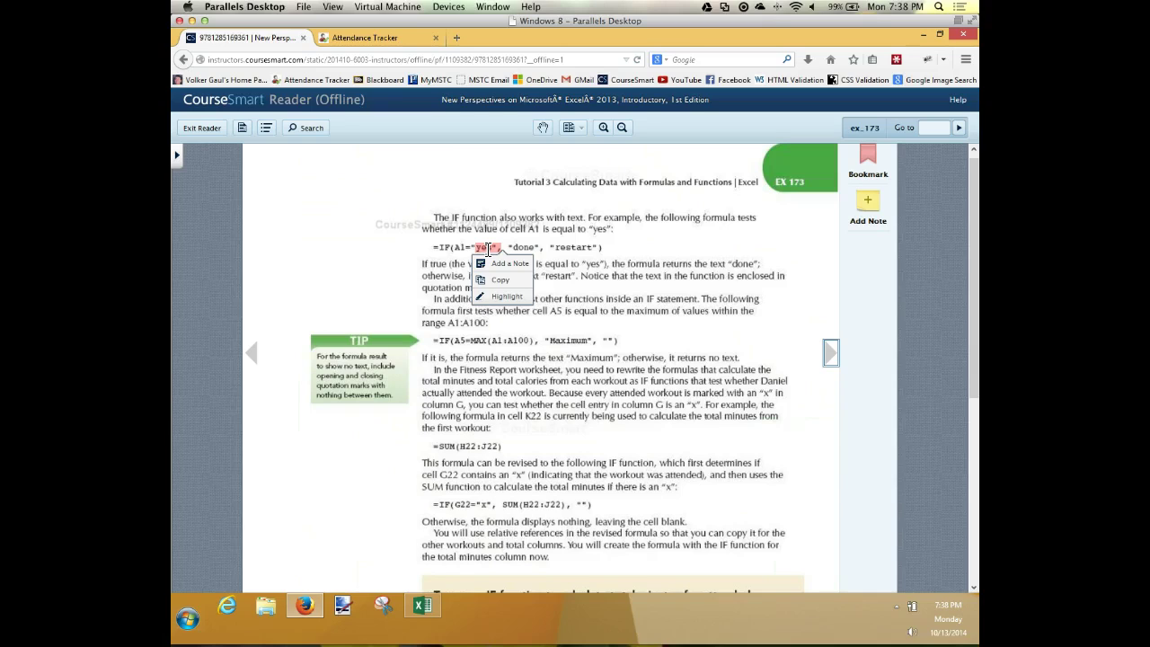
pyautogui.moveTo(507, 247); pyautogui.dragTo(540, 248)
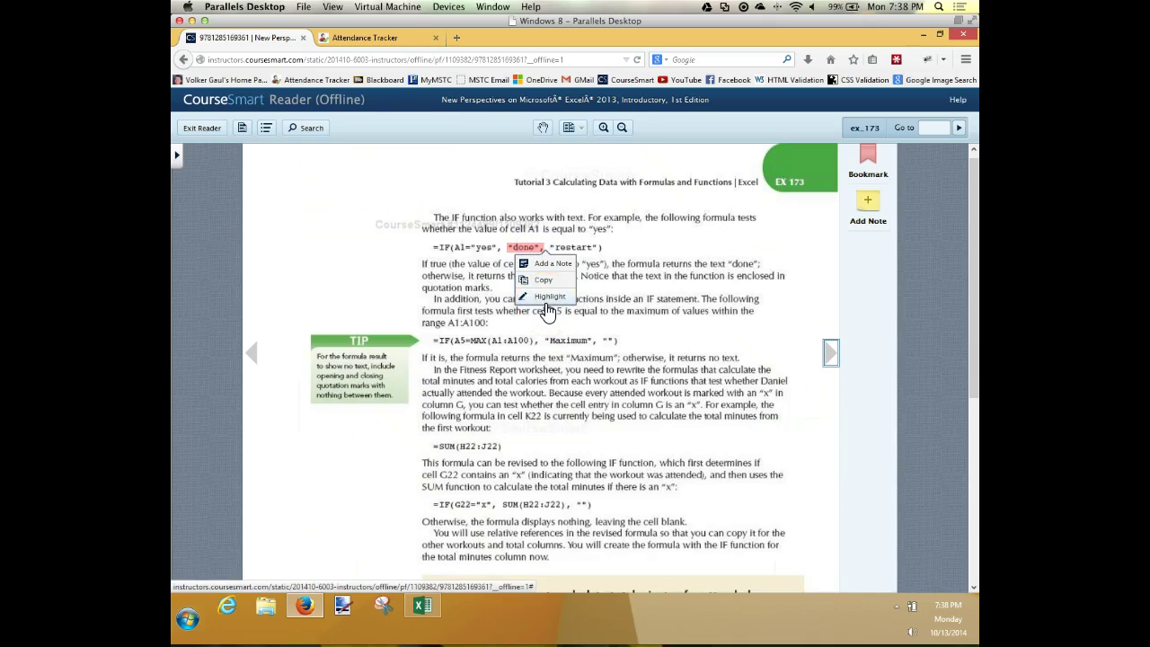
pyautogui.click(605, 340)
pyautogui.moveTo(606, 339); pyautogui.dragTo(618, 341)
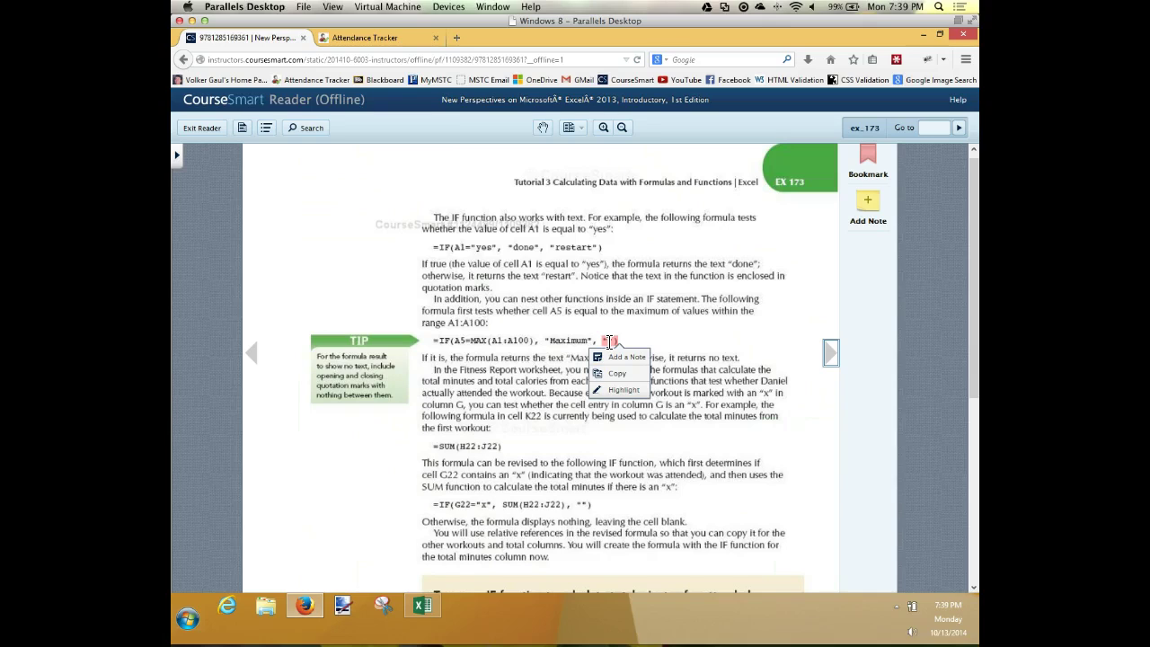
pyautogui.click(521, 376)
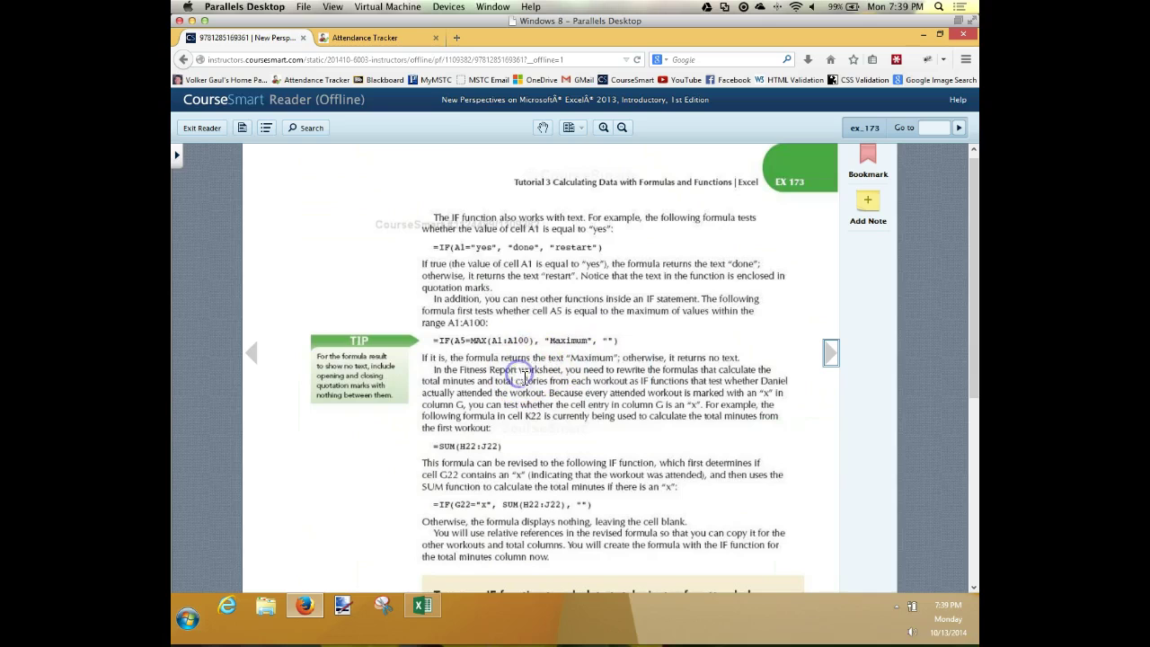
pyautogui.scroll(-5, 530, 381)
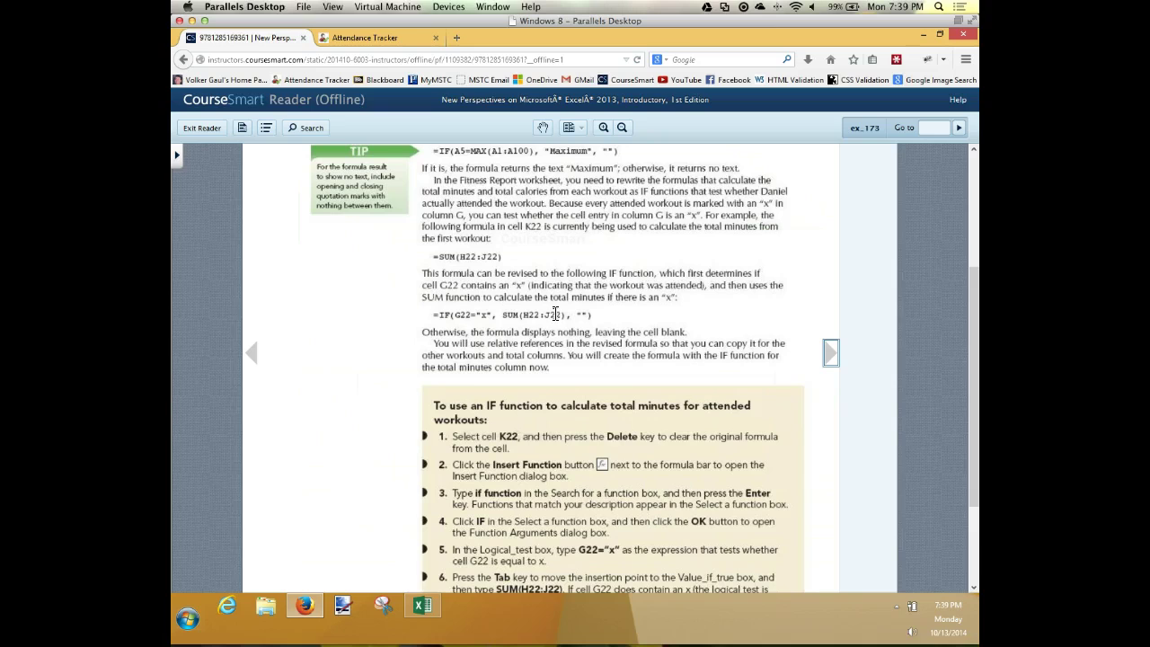
# Step: Switch to Excel and examine the existing SUM formulas in Total Minutes cells K25 and K22
pyautogui.click(423, 605)
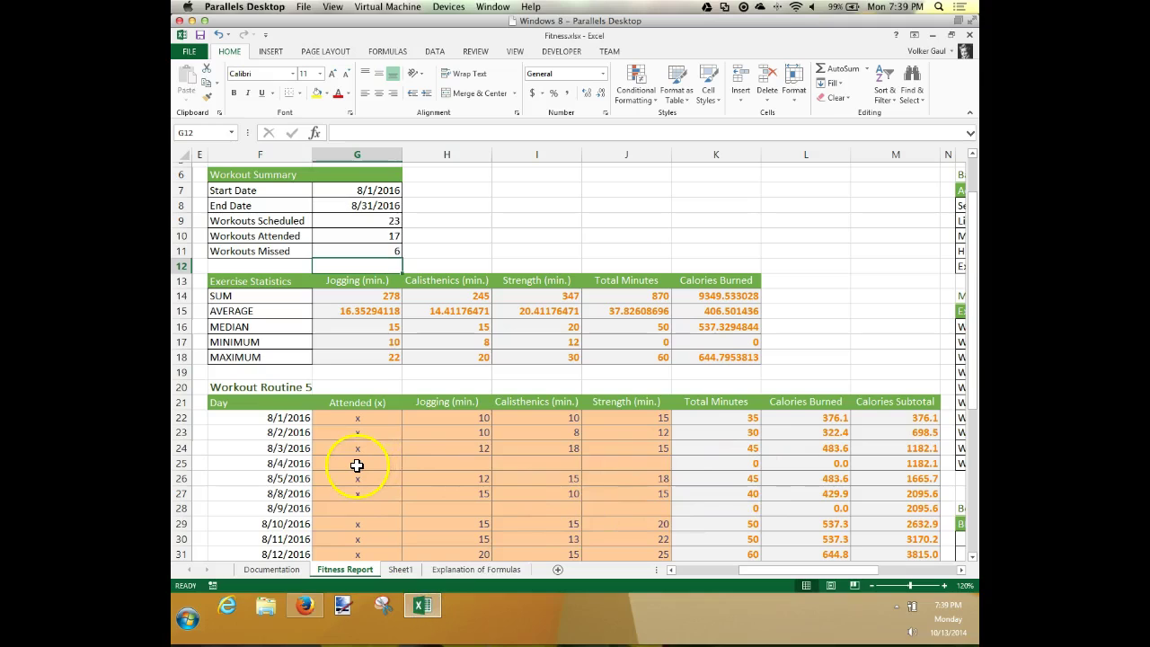
pyautogui.click(734, 465)
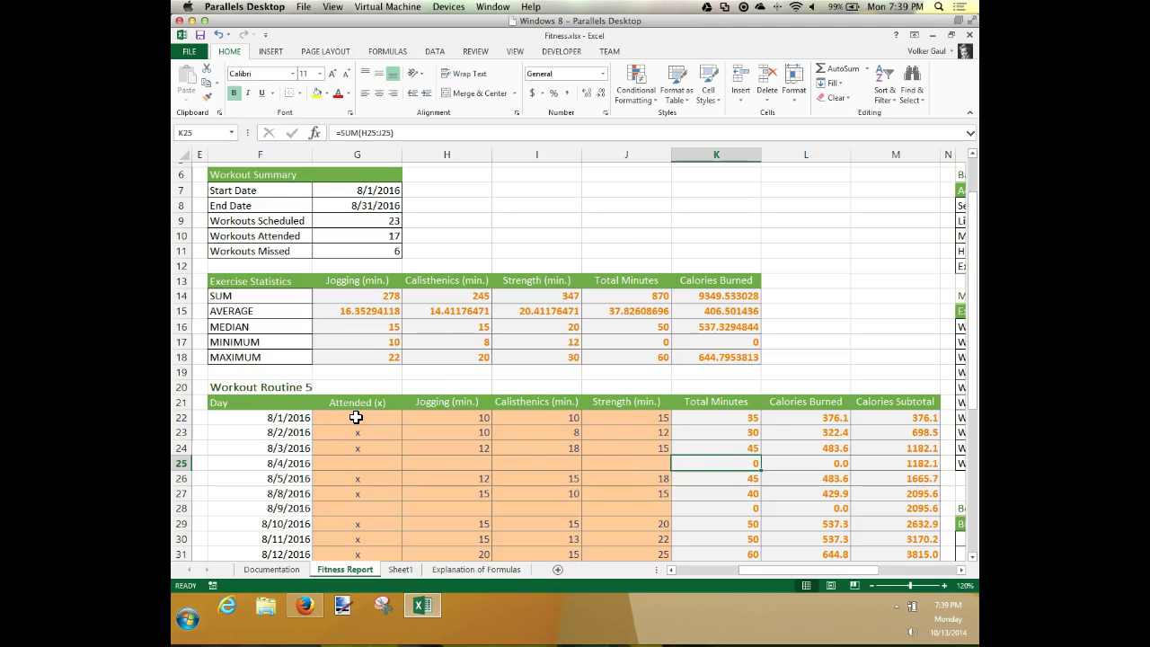
pyautogui.click(726, 420)
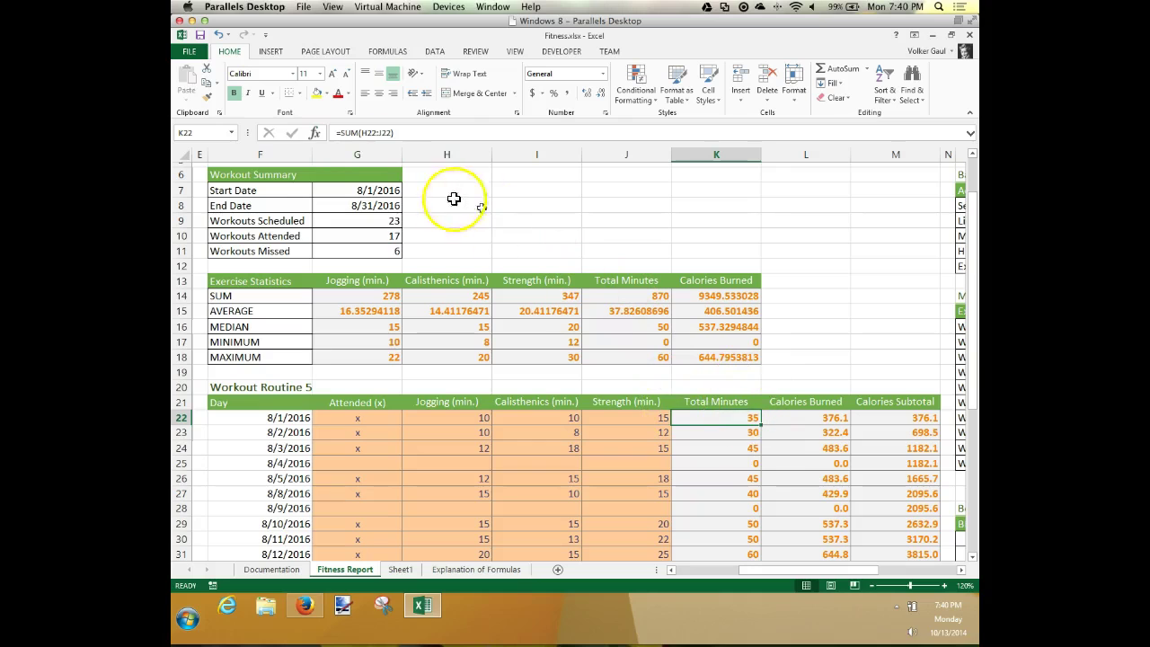
pyautogui.click(314, 133)
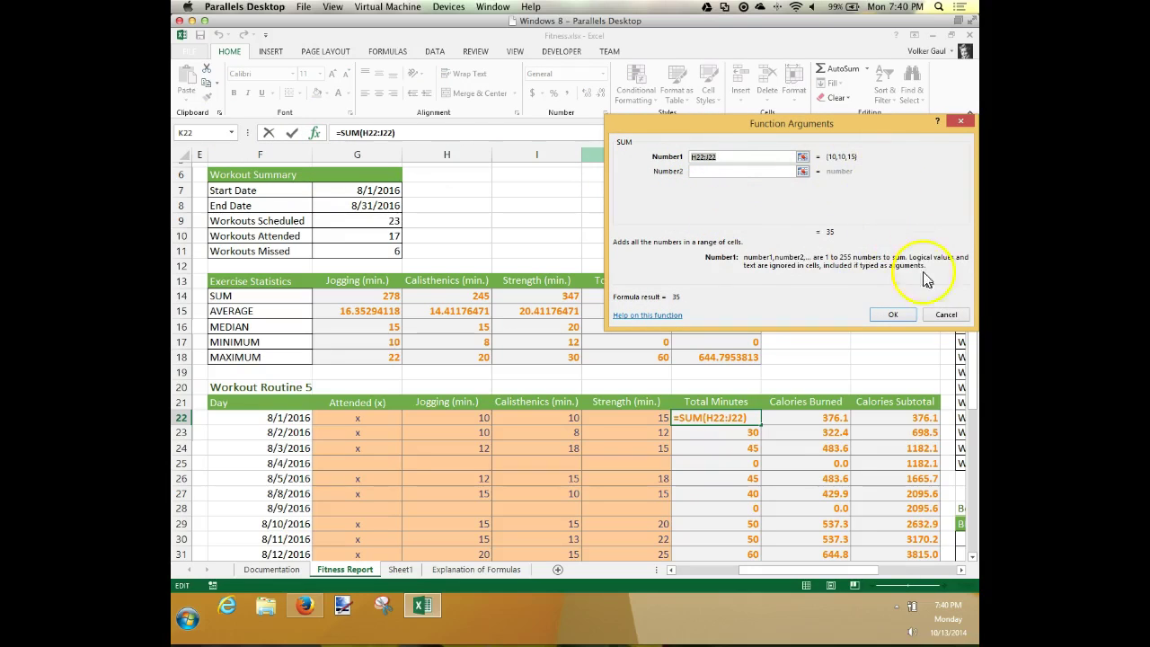
pyautogui.click(946, 315)
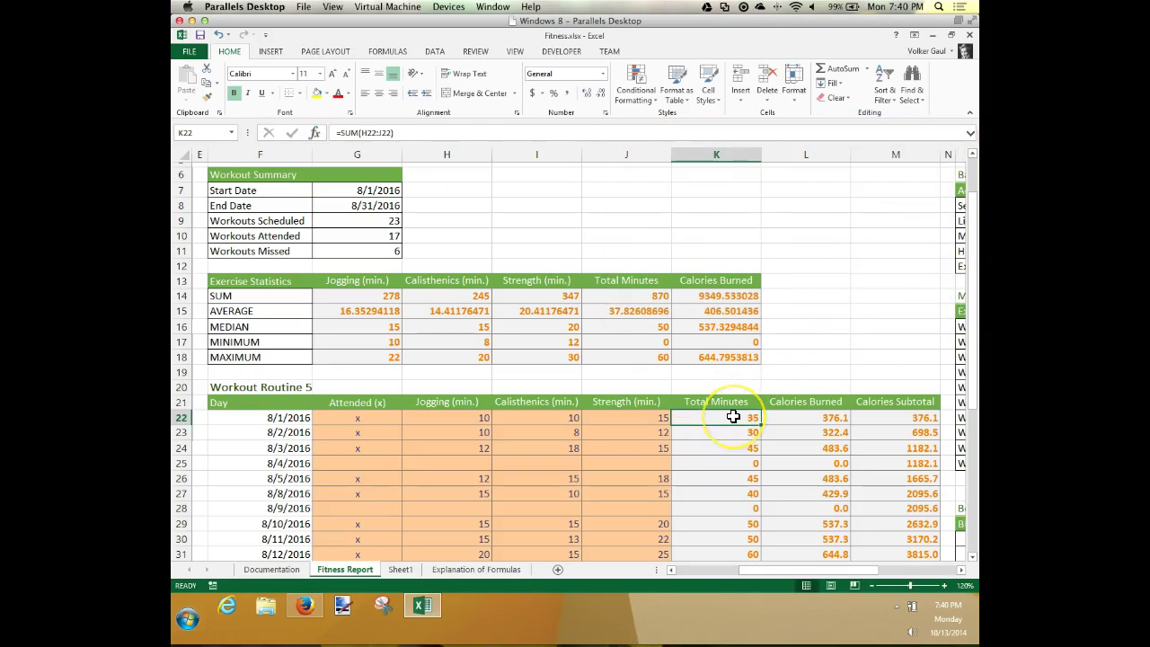
# Step: Clear the Total Minutes formula in K22 and insert the IF function from the Logical category there
pyautogui.press('Delete')
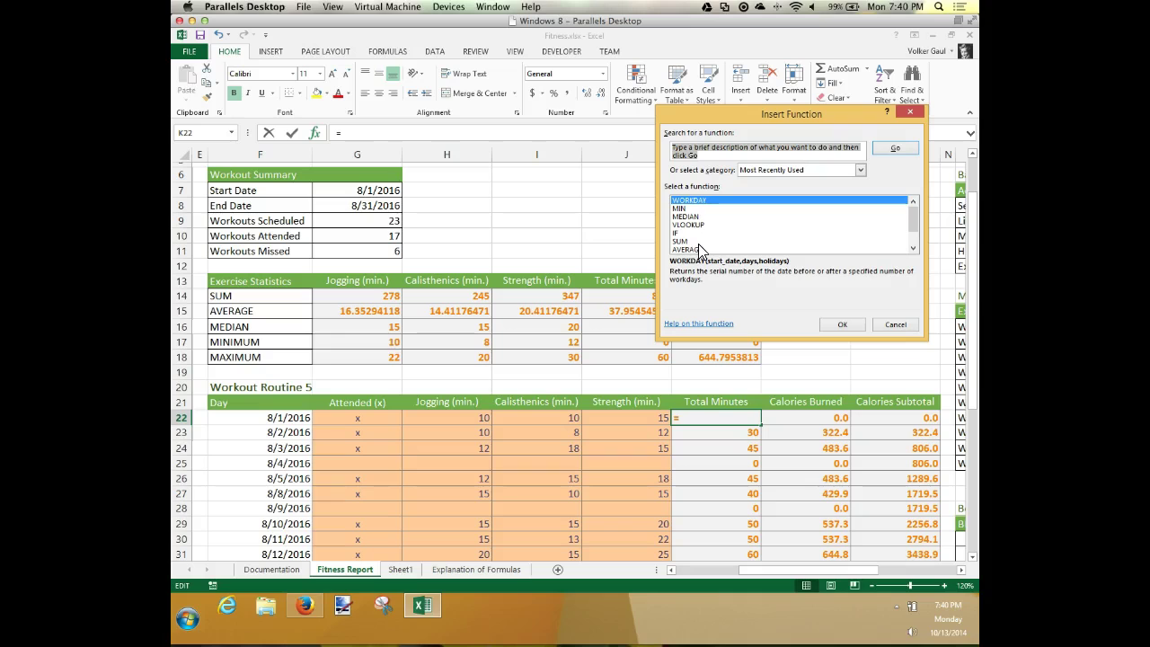
pyautogui.click(860, 171)
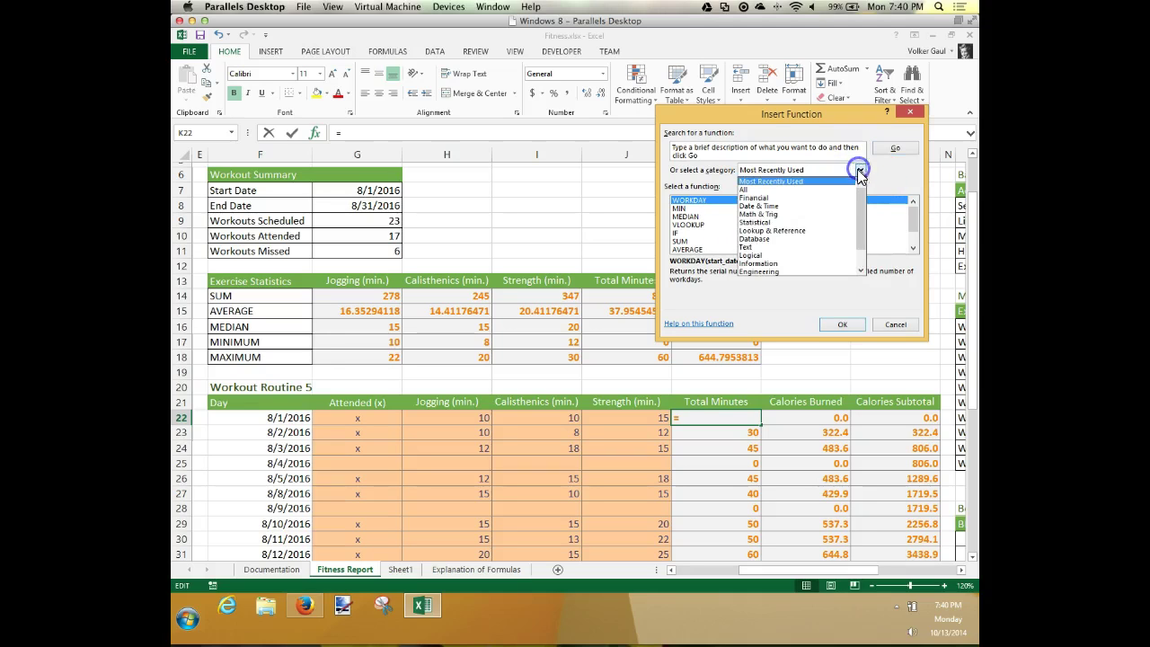
pyautogui.click(753, 256)
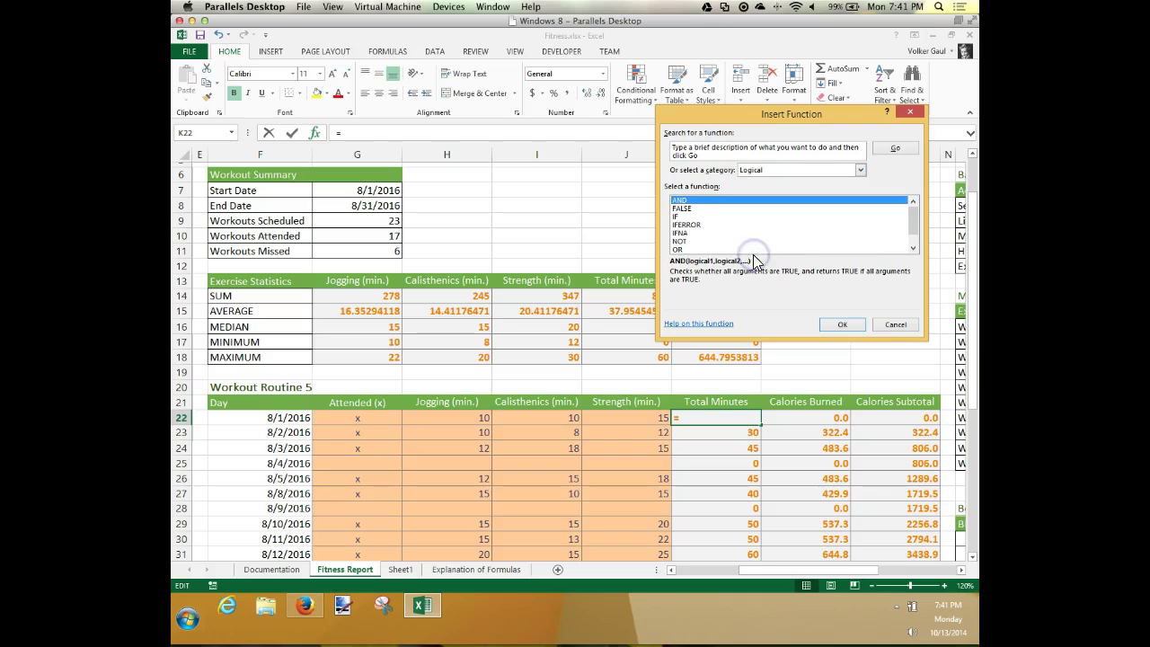
pyautogui.click(679, 217)
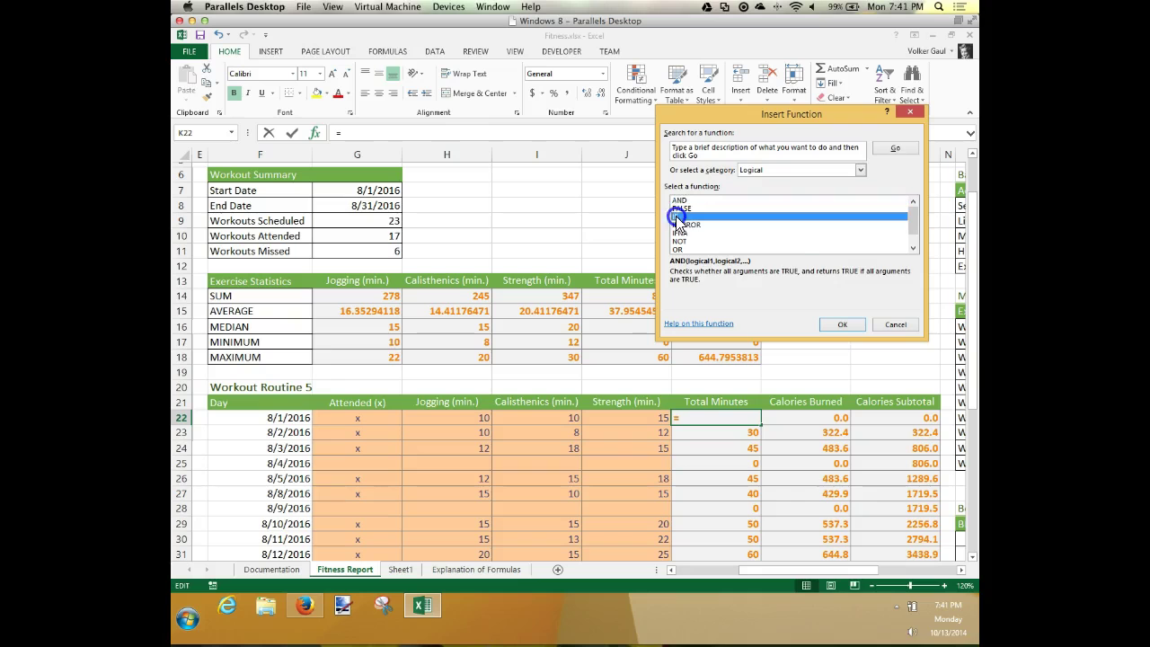
pyautogui.click(840, 324)
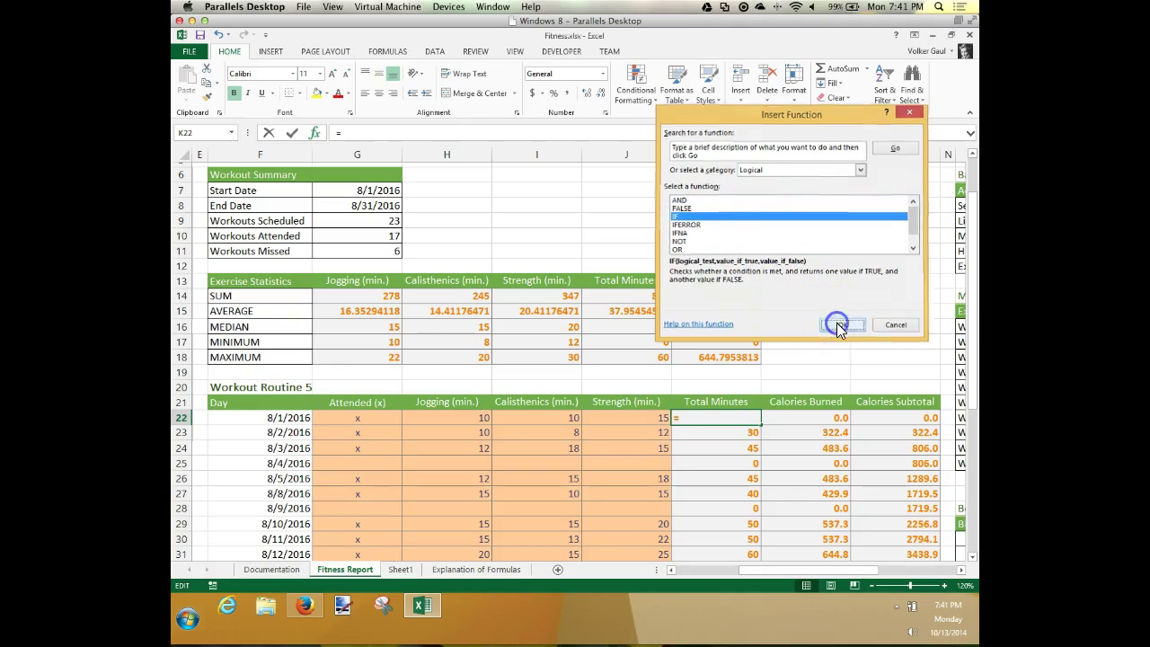
pyautogui.moveTo(818, 137); pyautogui.dragTo(447, 71)
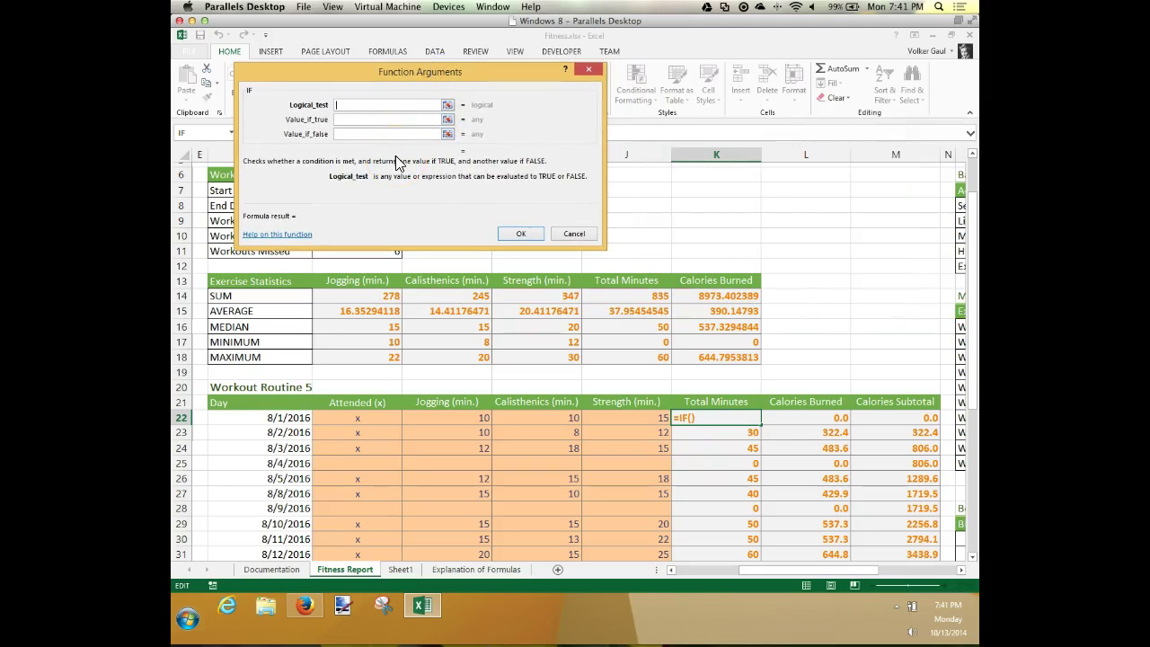
# Step: Set the IF function's logical test to G22="x", referencing the first workout's Attended cell
pyautogui.click(362, 104)
pyautogui.click(358, 136)
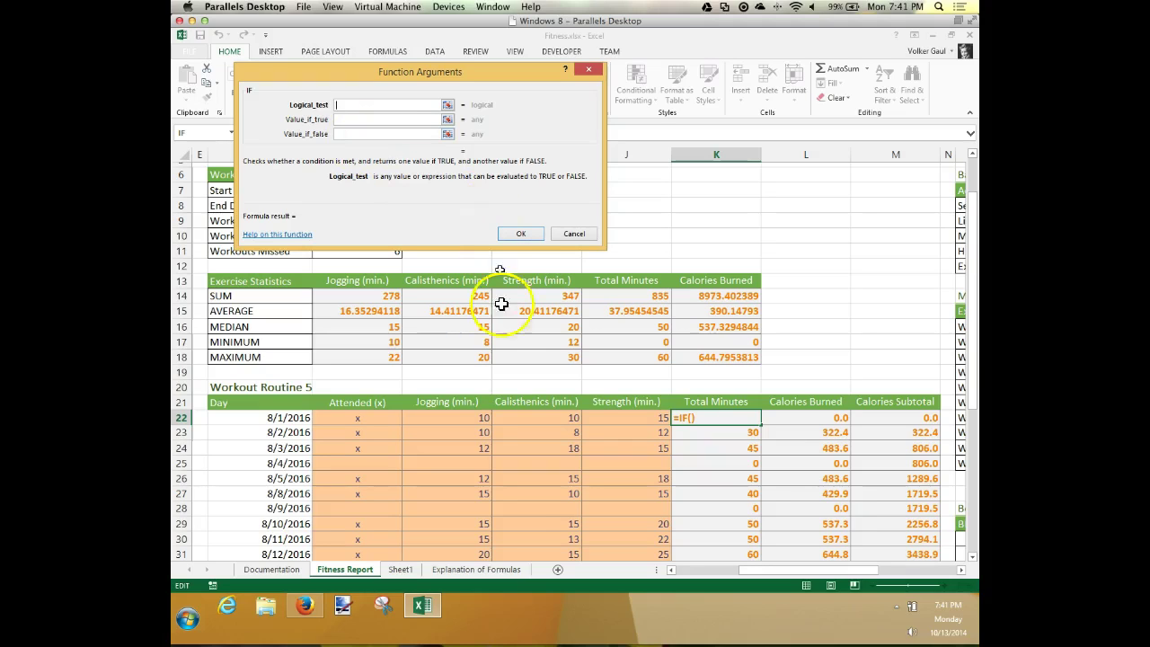
pyautogui.click(361, 417)
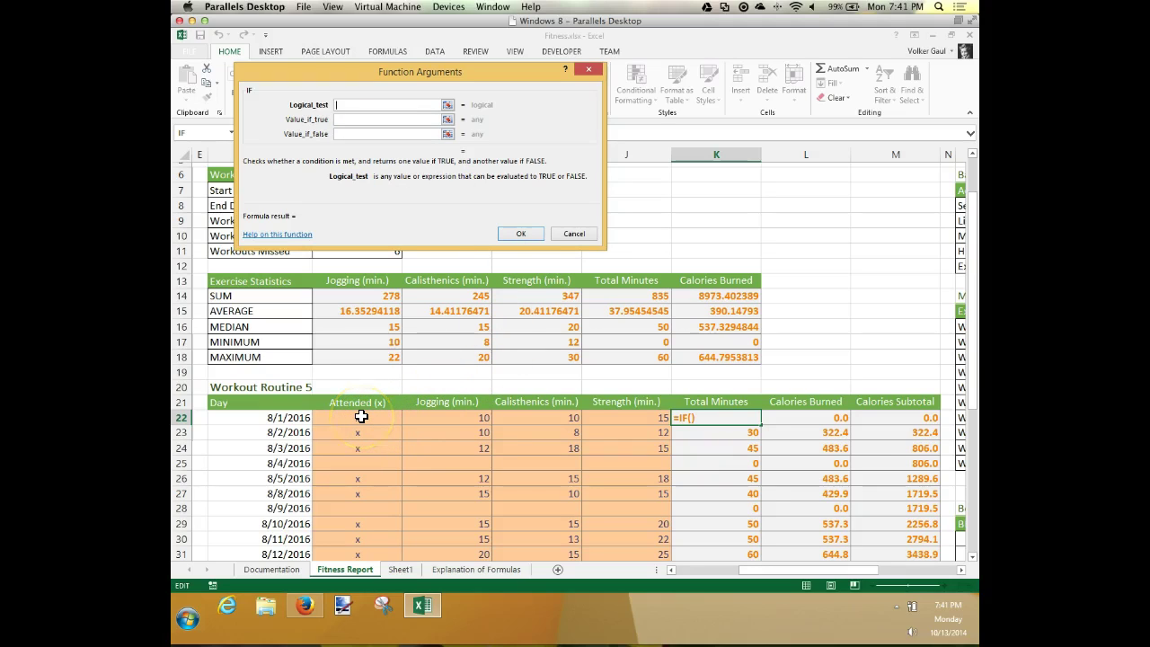
pyautogui.click(362, 417)
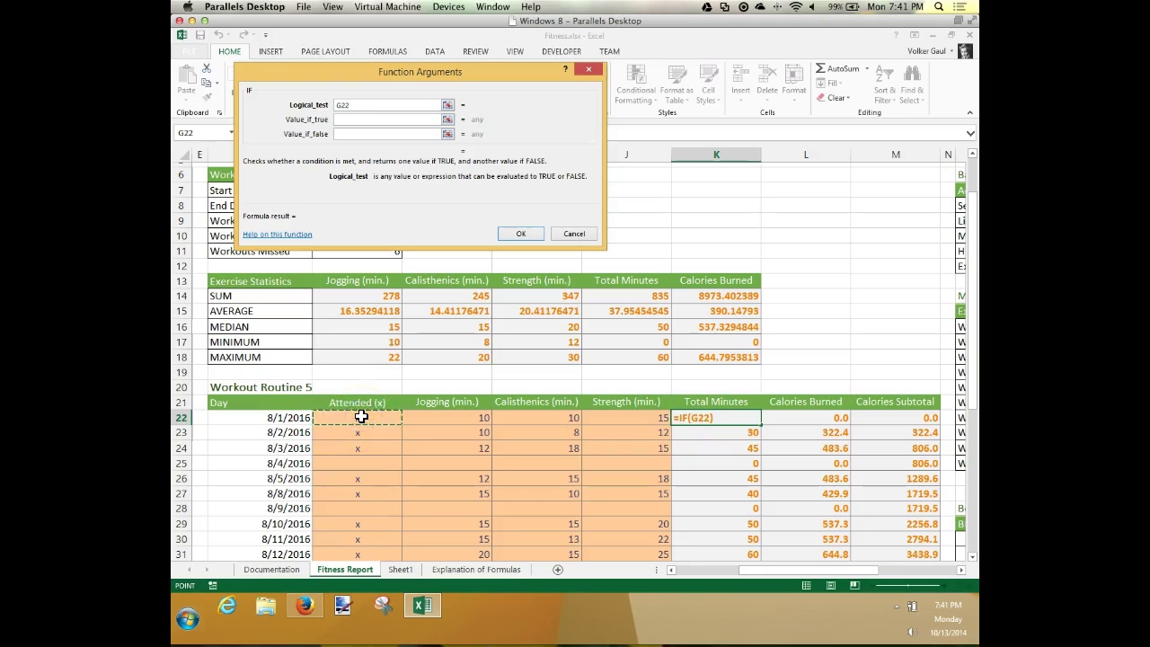
pyautogui.write('="x"')
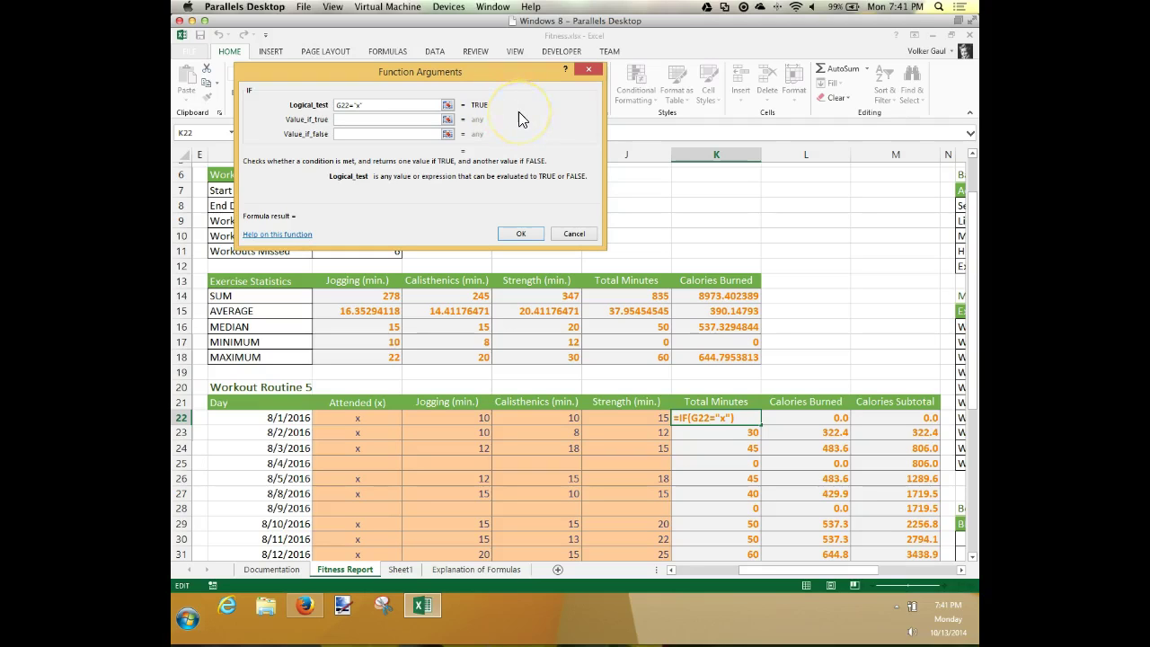
# Step: Set the value if true to Sum(H22:J22) and the value if false to "", completing the IF formula in K22
pyautogui.press('Tab')
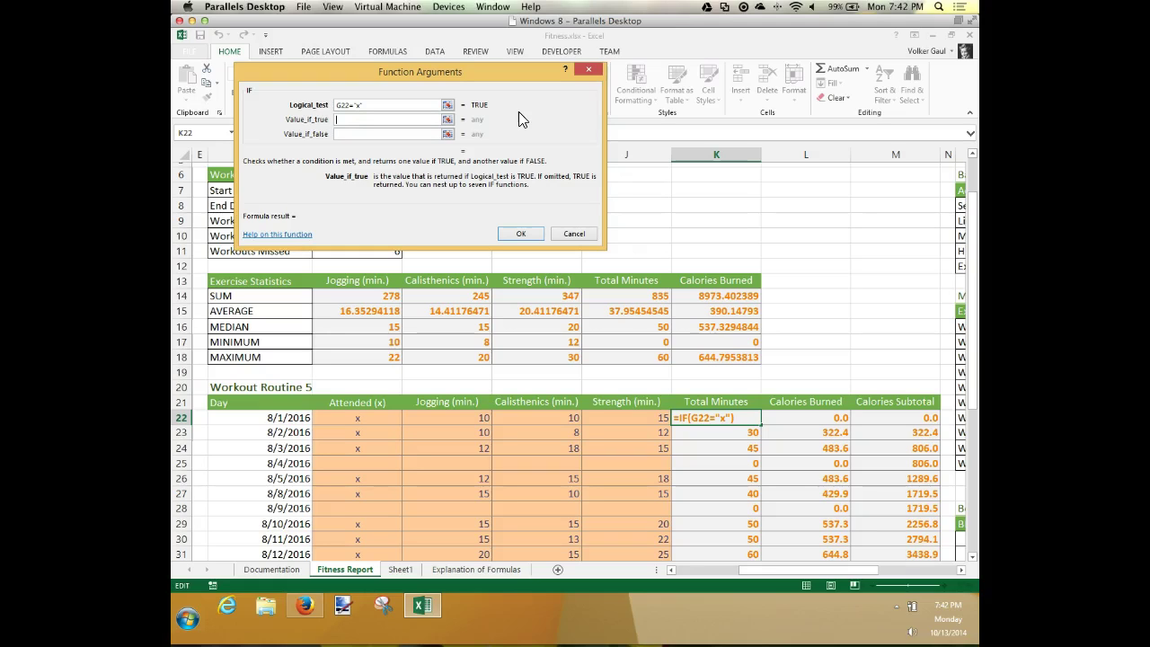
pyautogui.write('Sum(')
pyautogui.moveTo(647, 415); pyautogui.dragTo(462, 414)
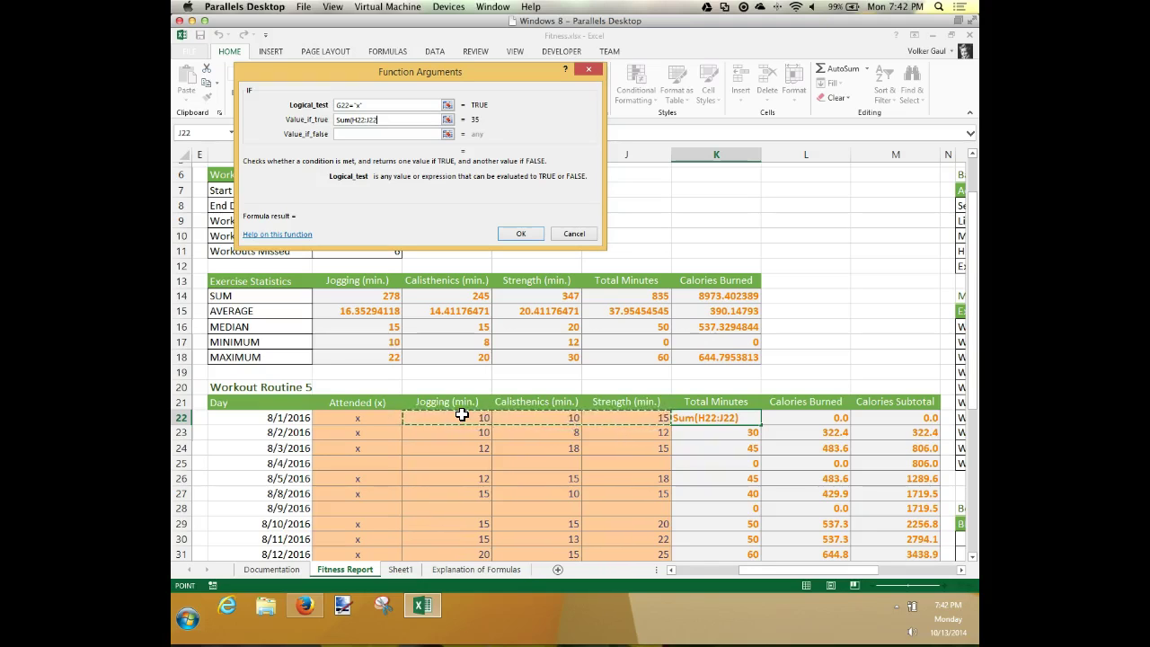
pyautogui.write(')')
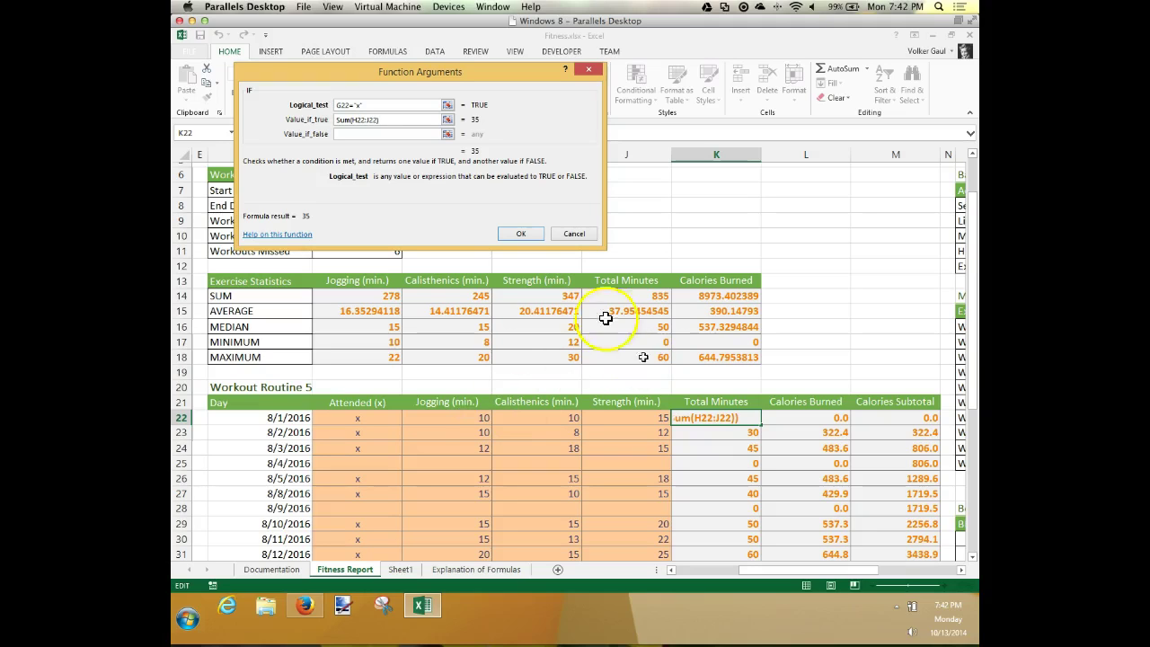
pyautogui.click(380, 133)
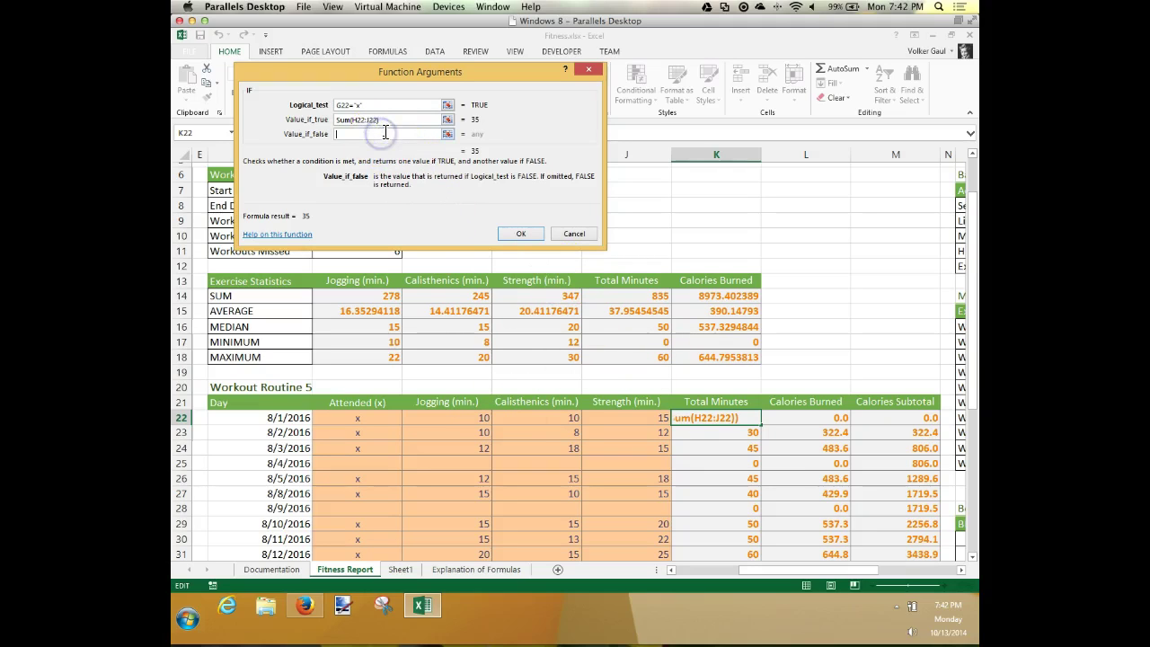
pyautogui.write('""')
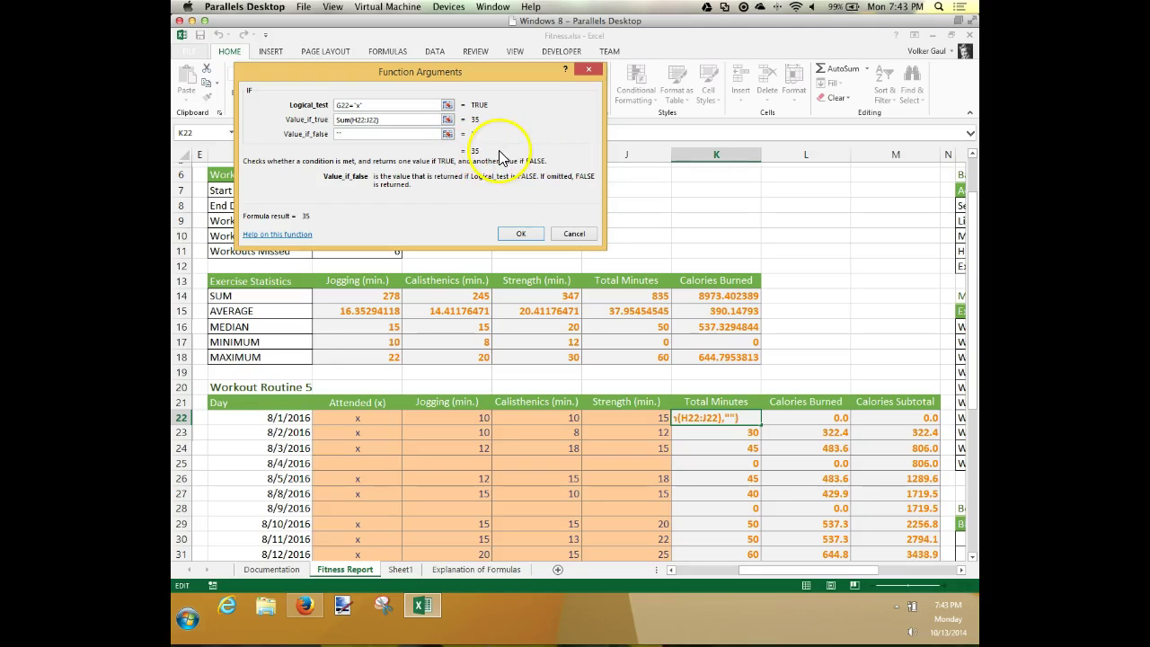
pyautogui.click(521, 233)
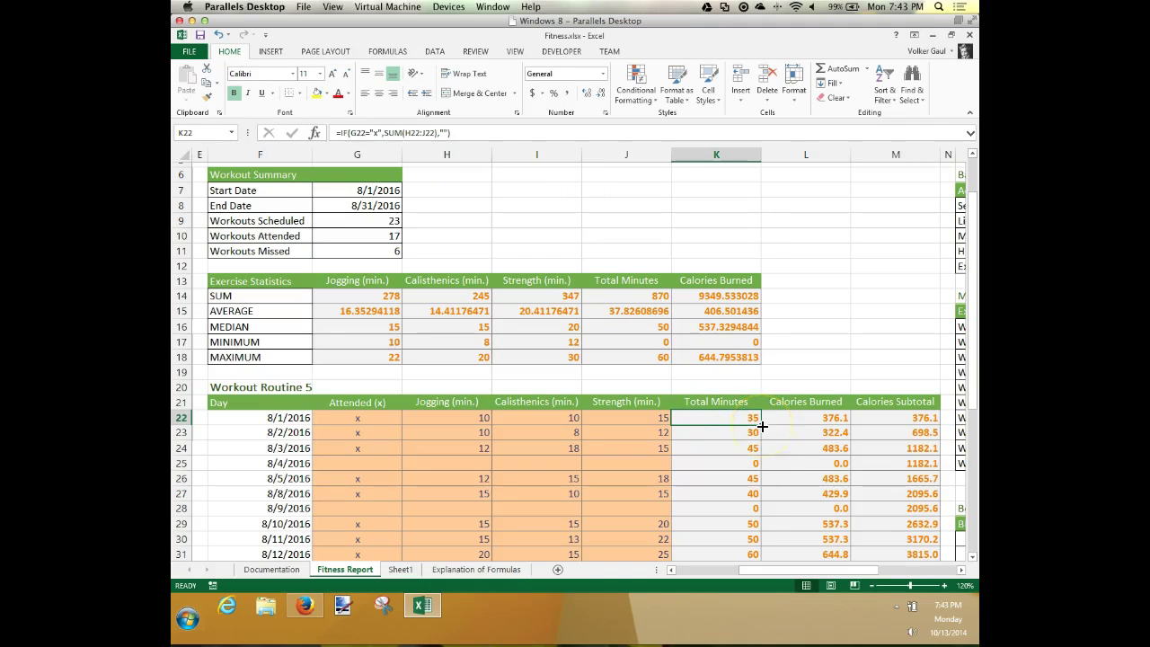
# Step: Fill the IF formula from K22 down through K44 and check the Total Minutes cells for unattended workouts
pyautogui.moveTo(762, 426); pyautogui.dragTo(759, 525)
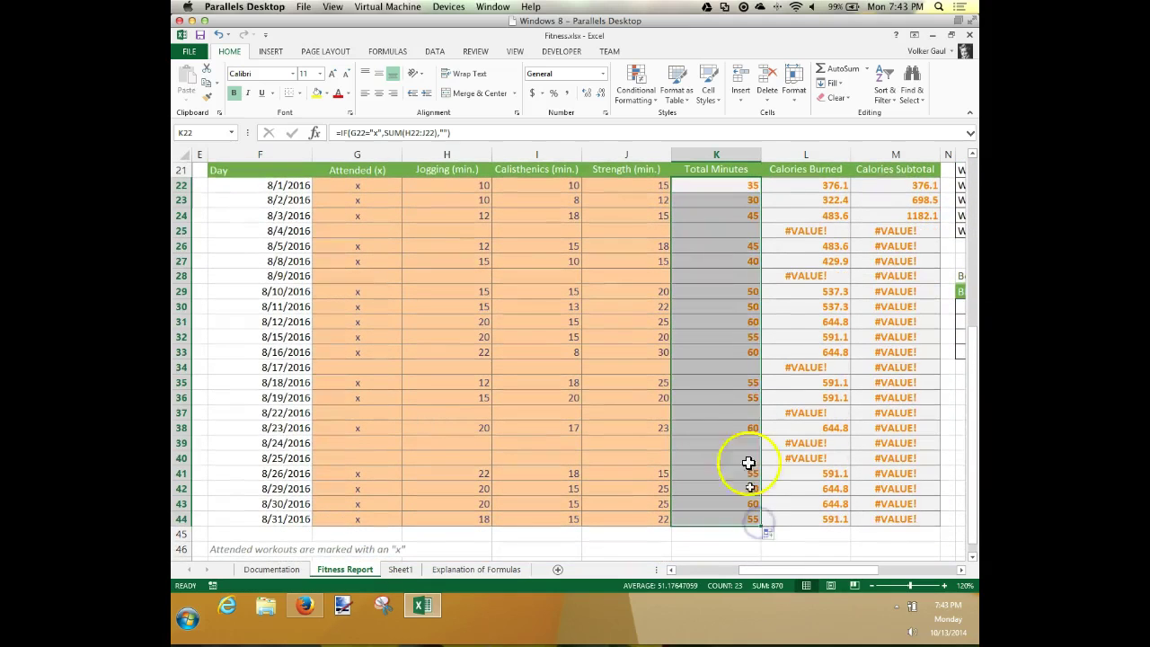
pyautogui.click(749, 231)
pyautogui.click(752, 275)
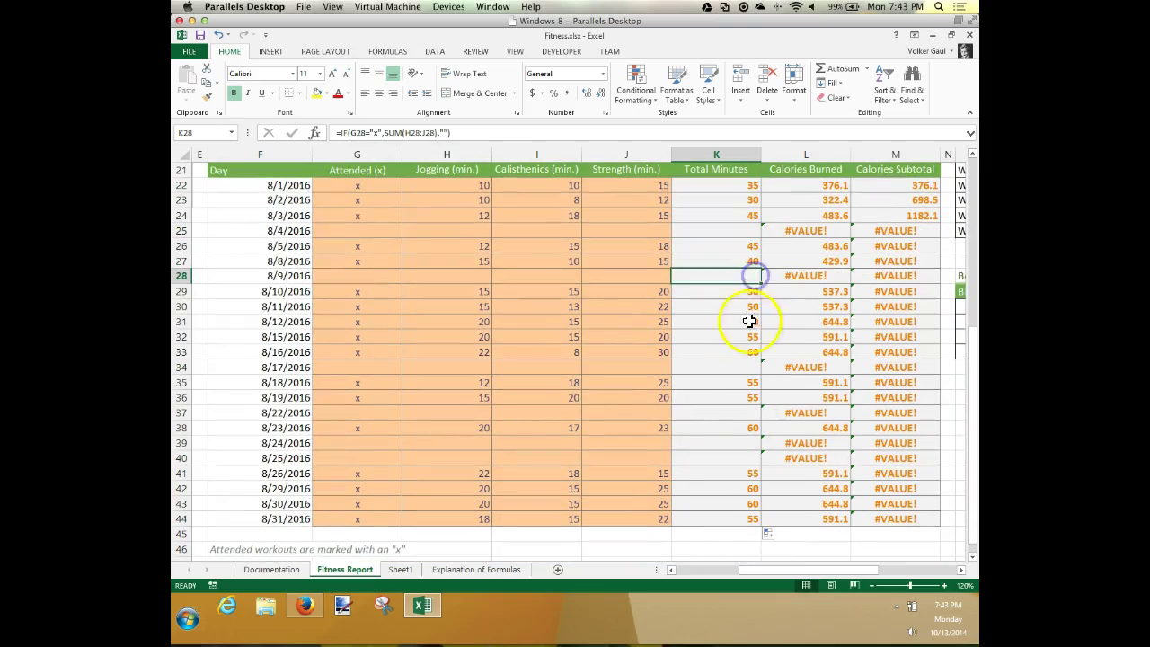
pyautogui.click(744, 365)
pyautogui.click(742, 413)
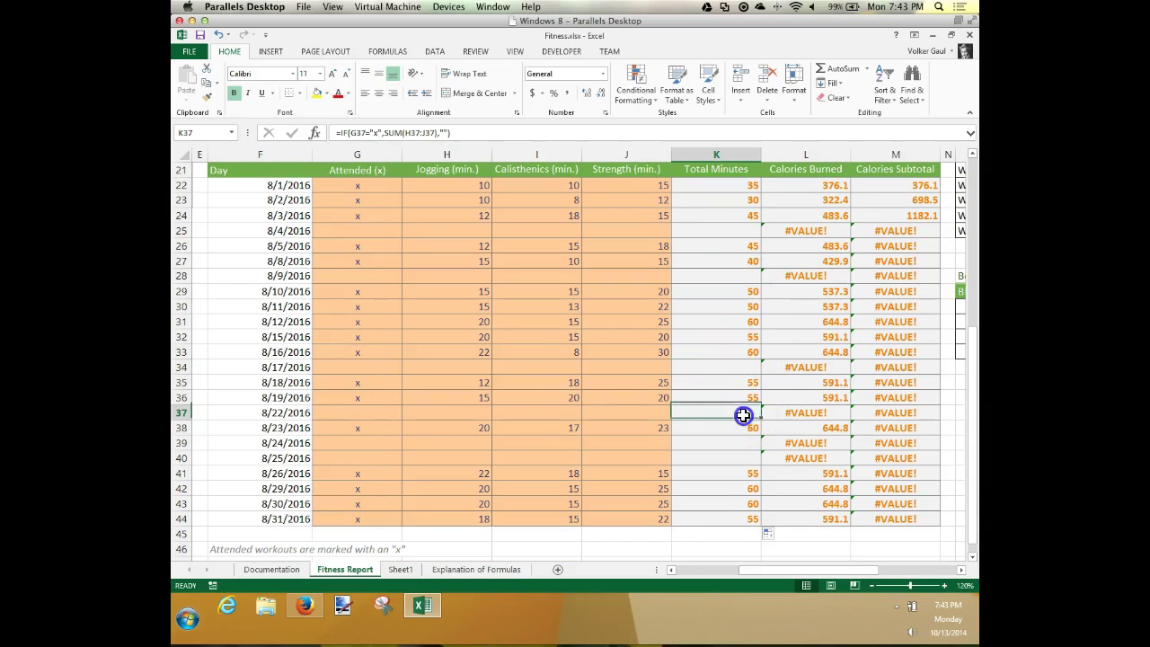
pyautogui.click(738, 442)
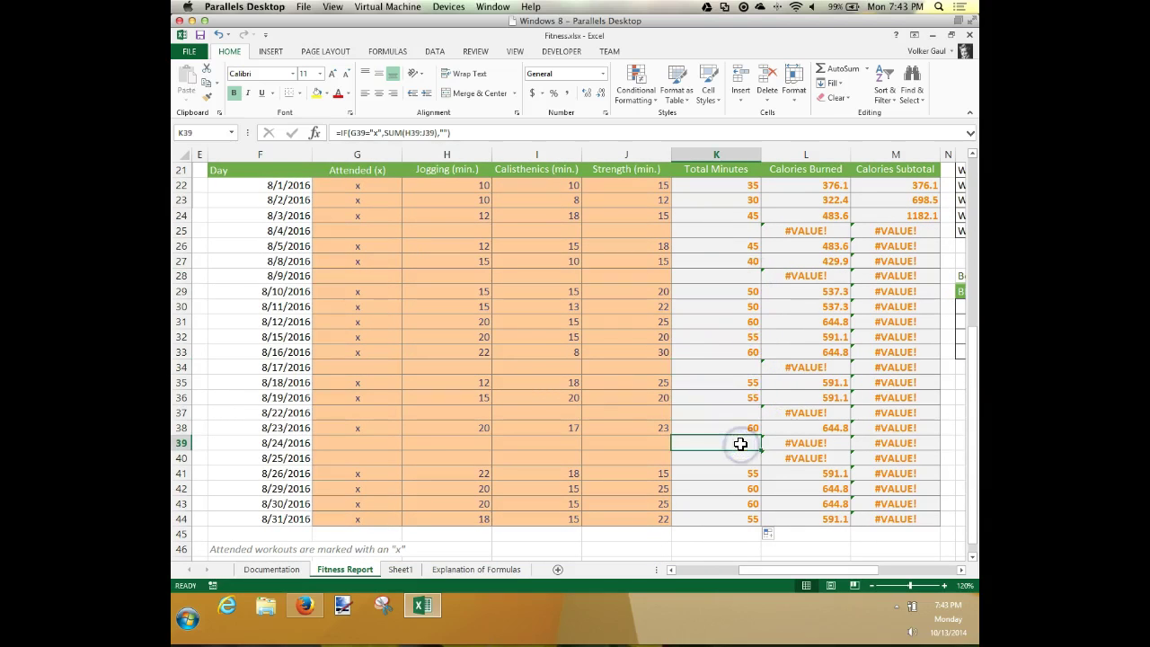
pyautogui.click(369, 442)
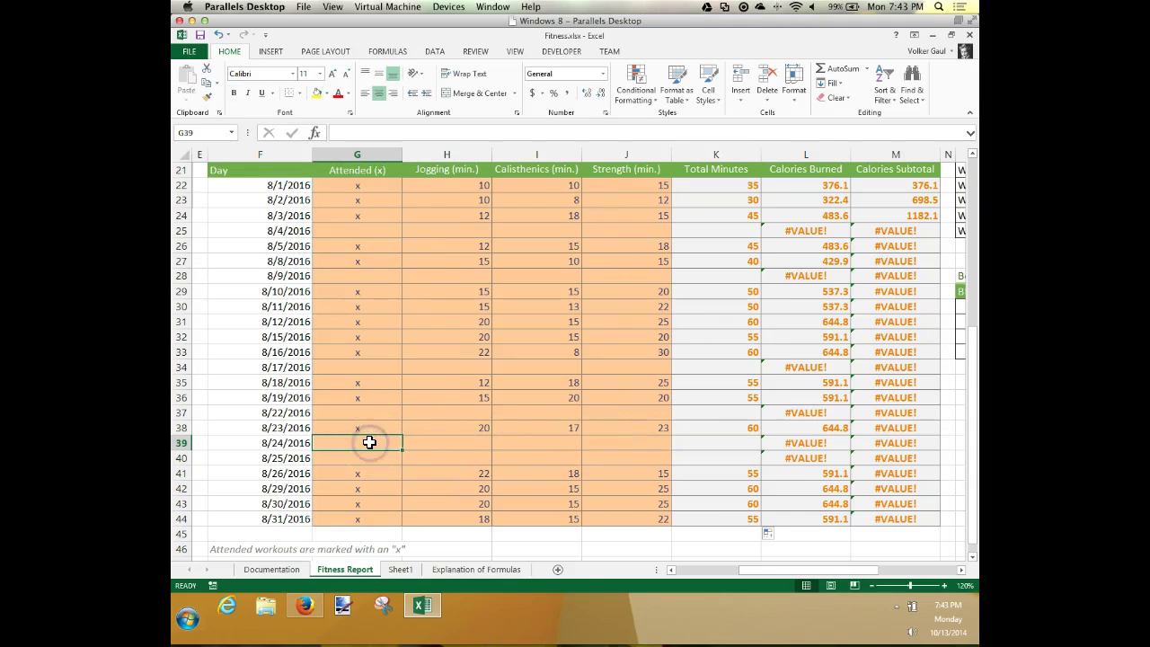
# Step: Test the attendance formula by entering "x" in G39 for the 8/24/2016 workout, and clear that mark again
pyautogui.write('x')
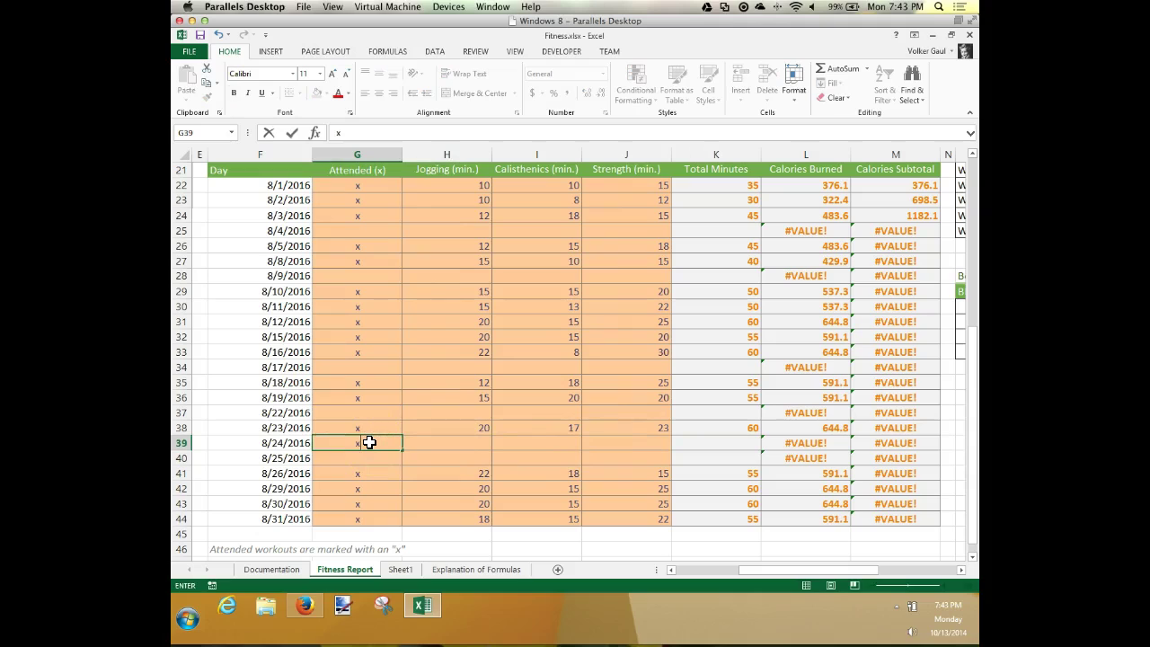
pyautogui.press('Return')
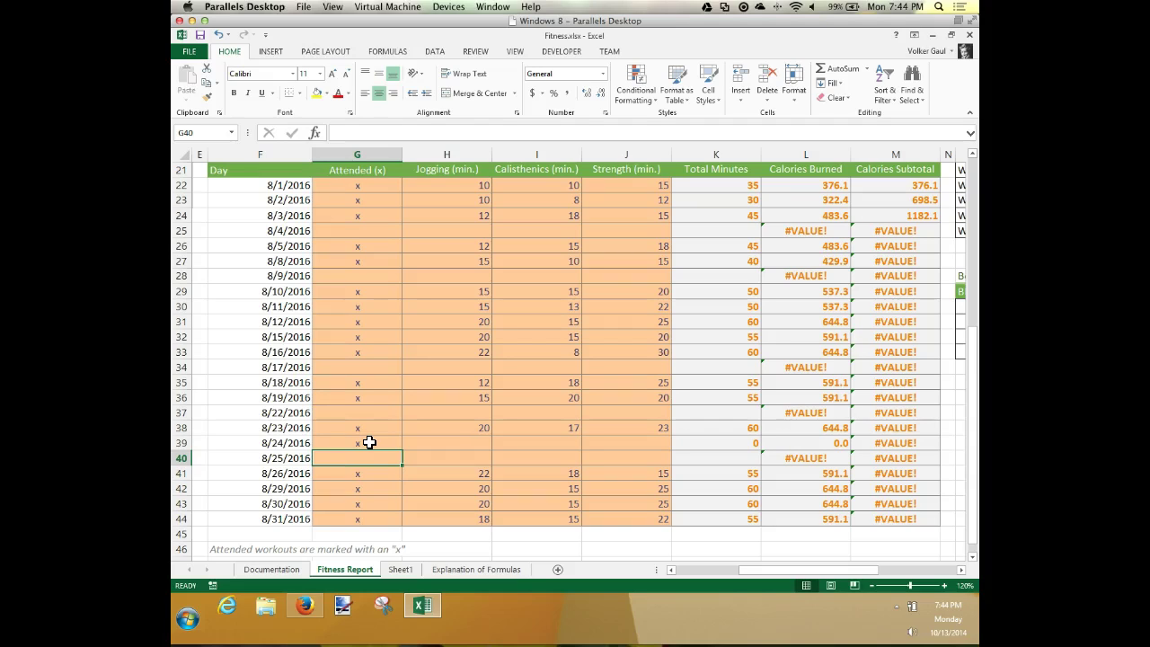
pyautogui.click(369, 442)
pyautogui.press('Delete')
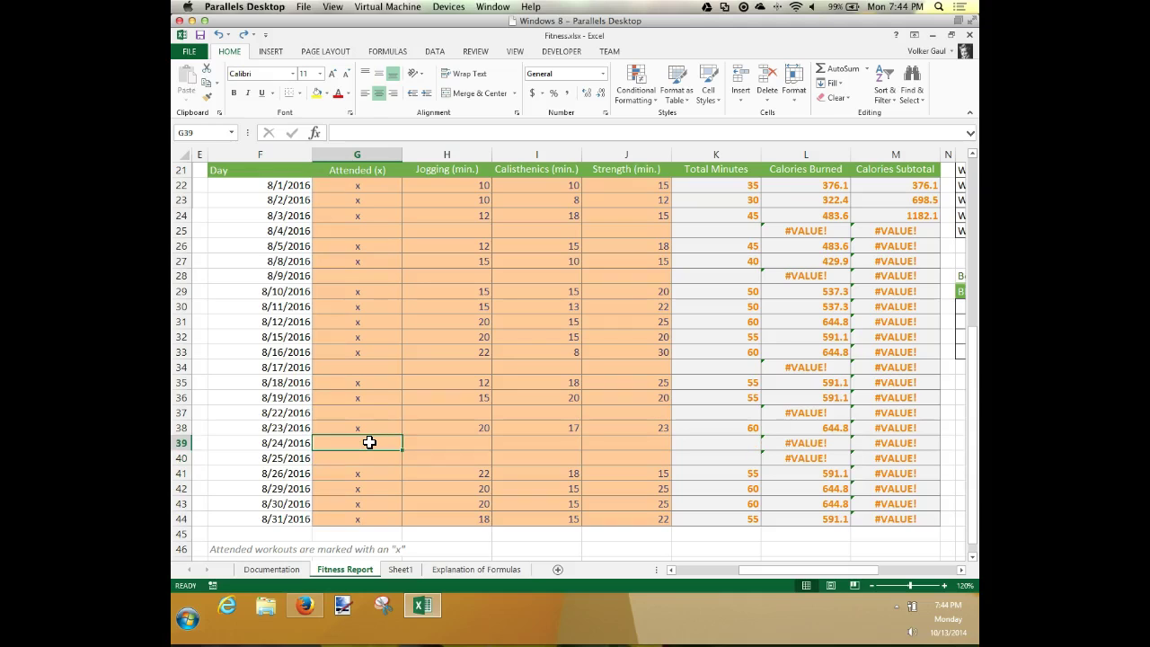
# Step: Examine the Calories Burned formulas for unattended workouts in L39 and L25
pyautogui.click(803, 444)
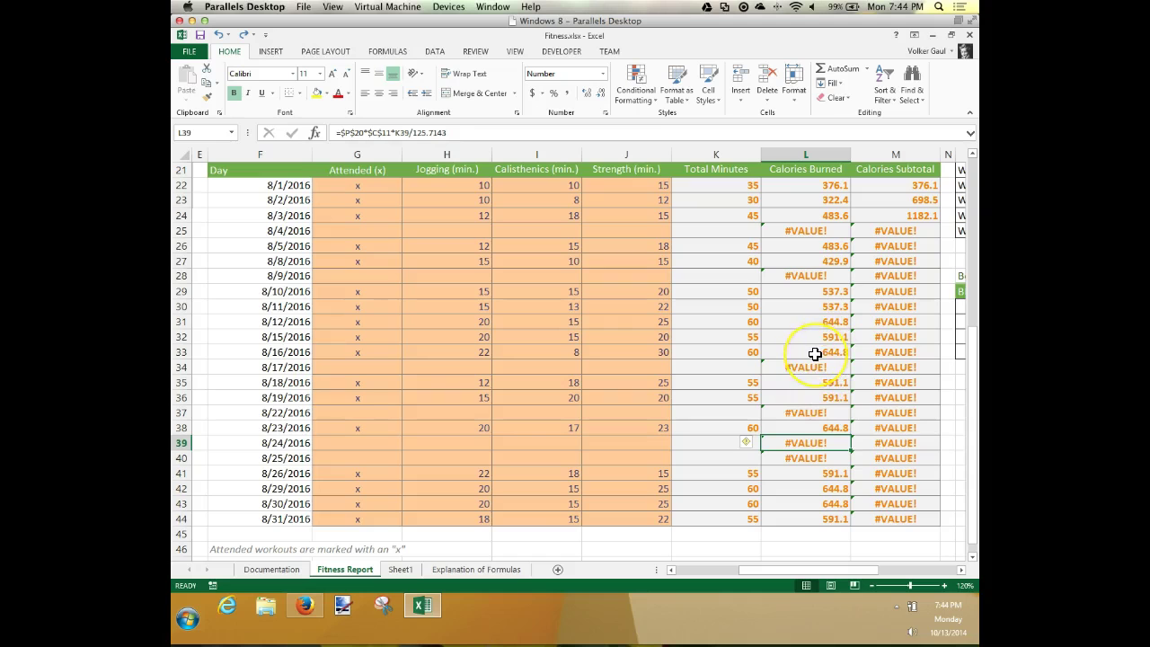
pyautogui.scroll(-1, 814, 351)
pyautogui.scroll(3, 814, 353)
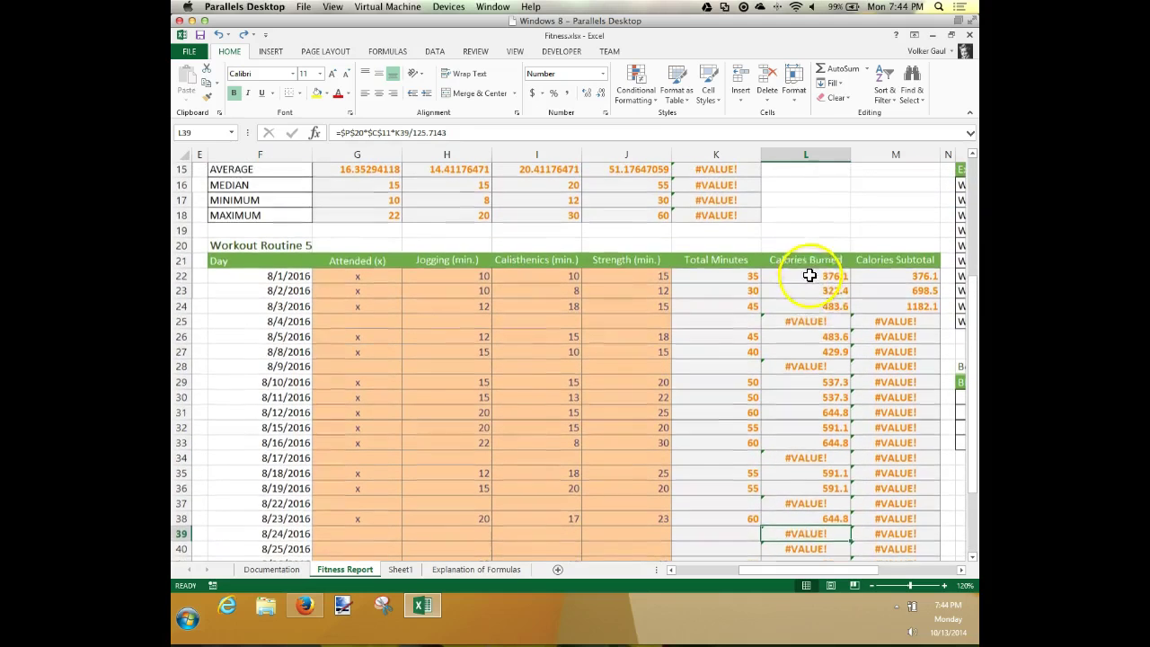
pyautogui.click(801, 324)
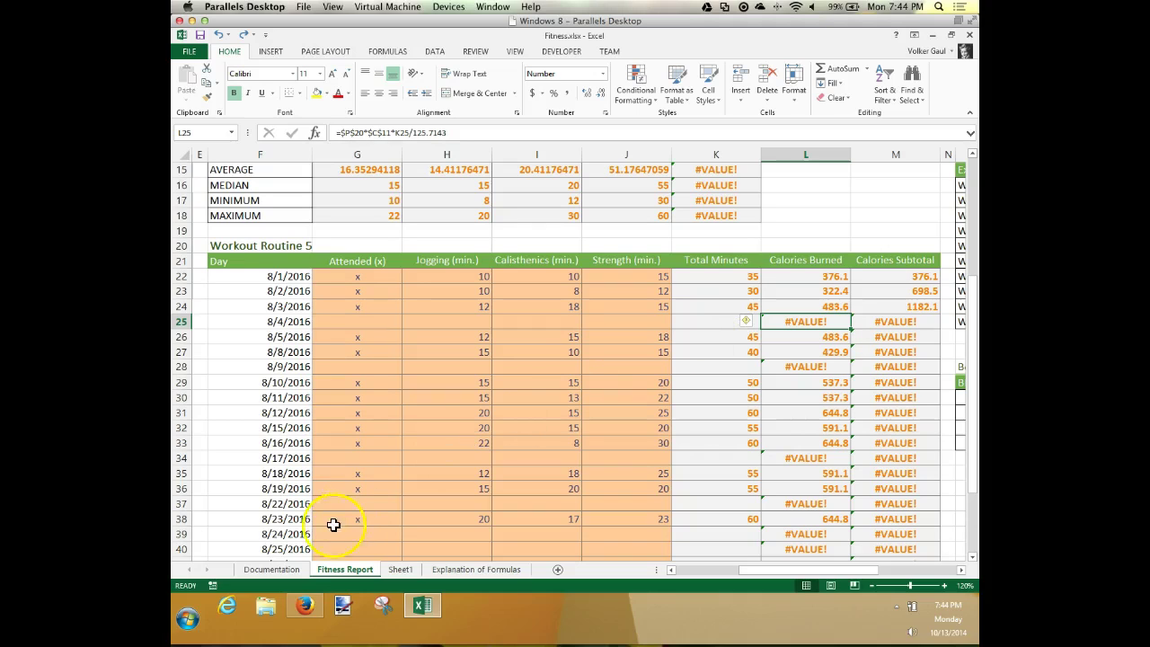
pyautogui.click(195, 597)
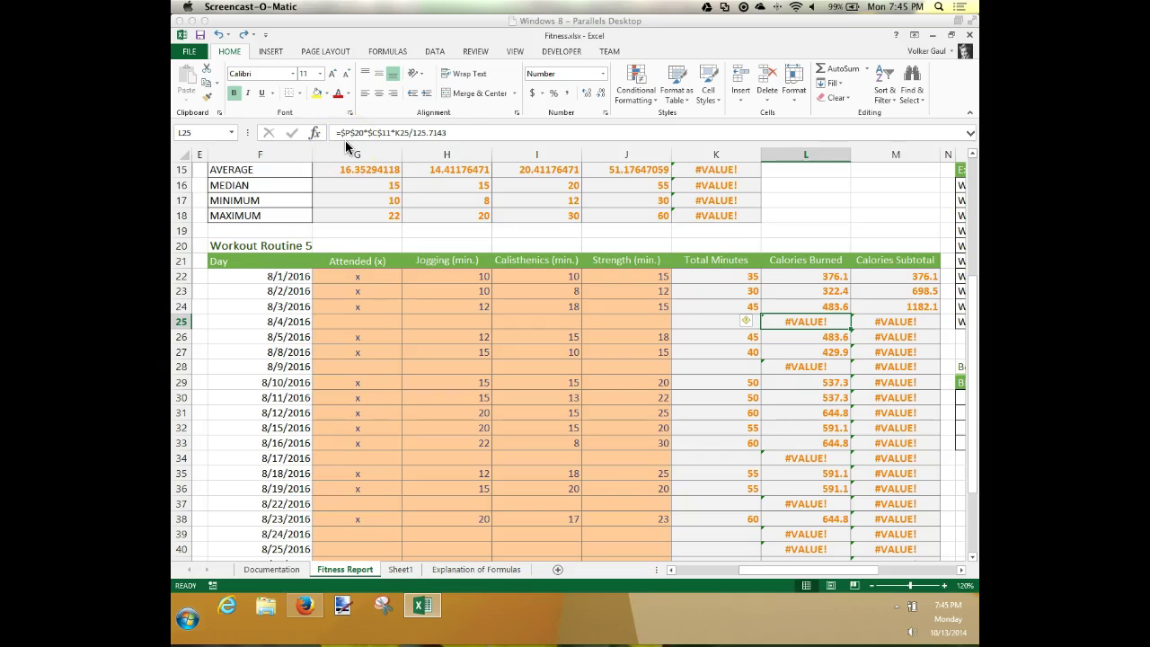
# Step: Insert if(G22="x", right after the equal sign of the Calories Burned formula in L22, keeping the existing calculation as the value if true
pyautogui.click(830, 276)
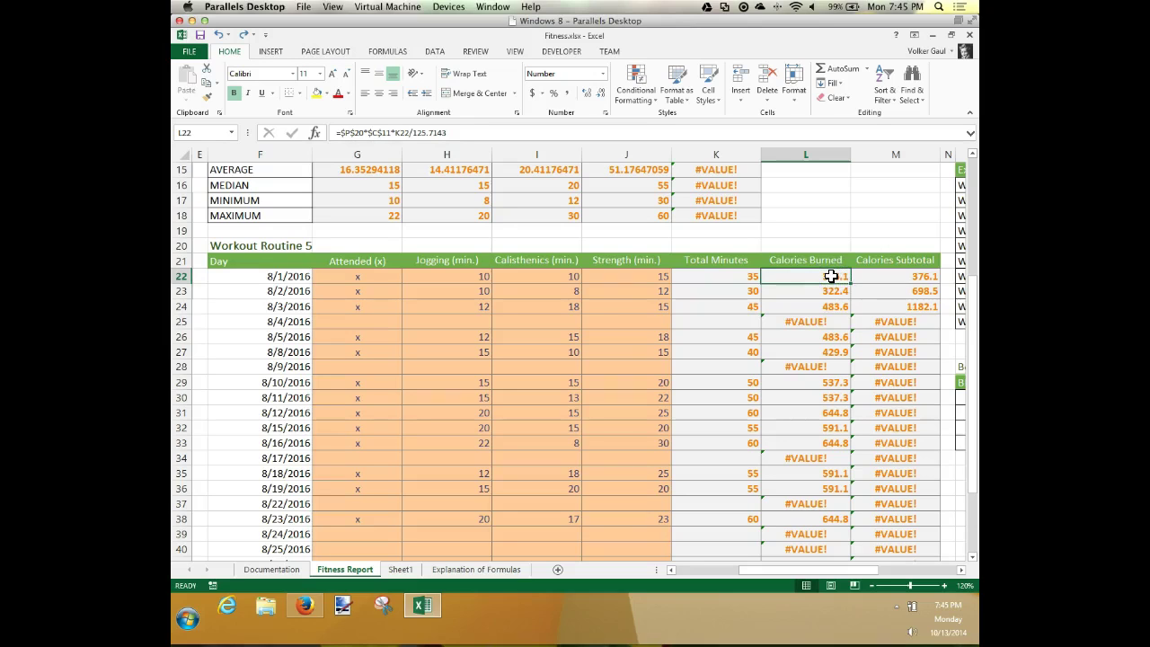
pyautogui.click(341, 135)
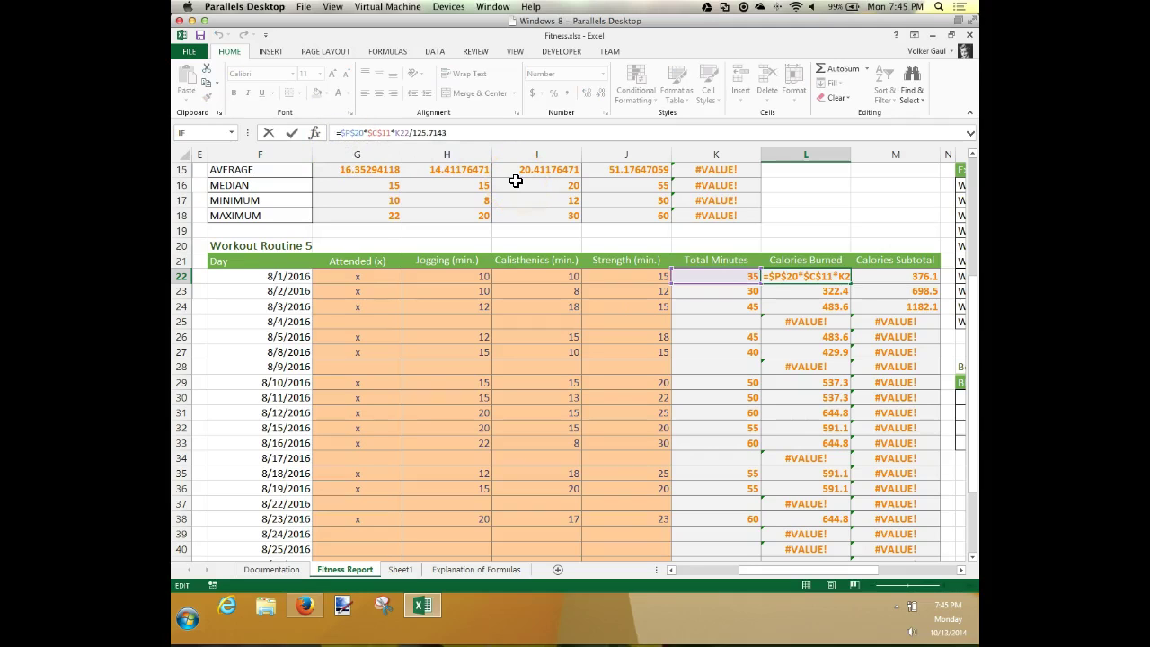
pyautogui.write('if(')
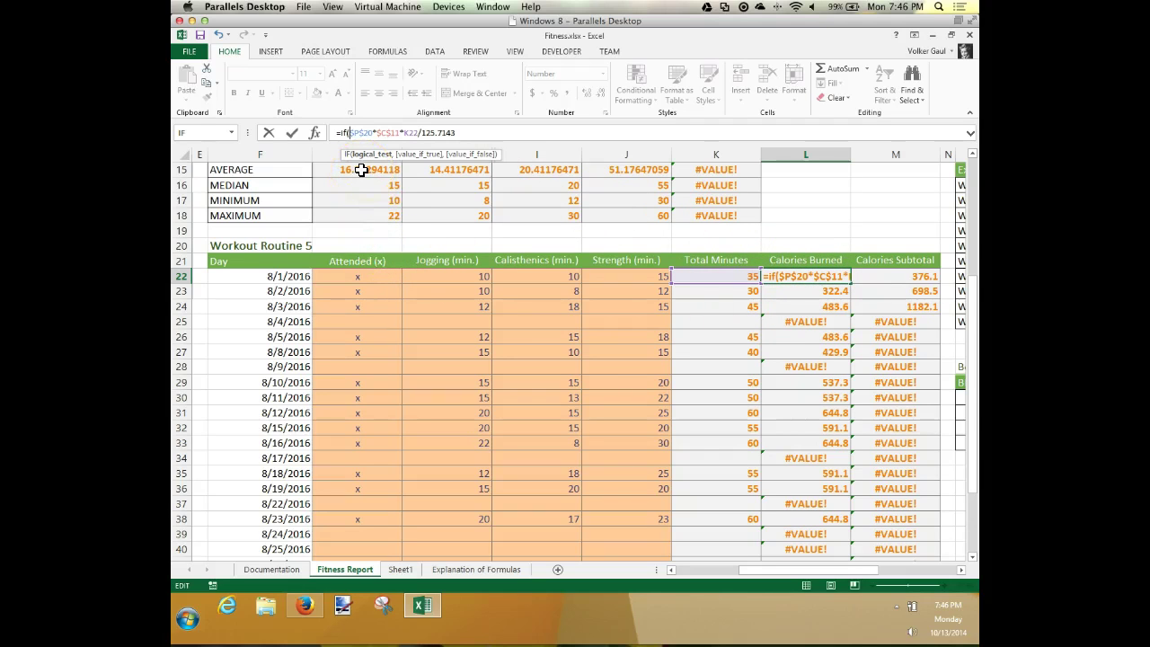
pyautogui.click(354, 278)
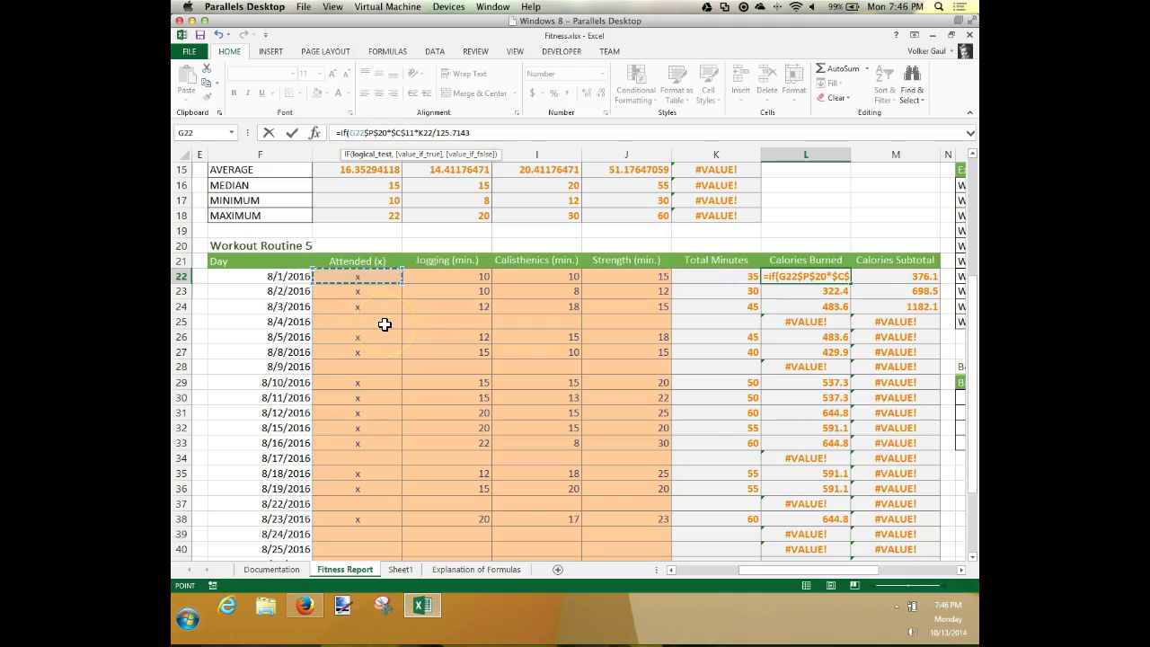
pyautogui.write('=')
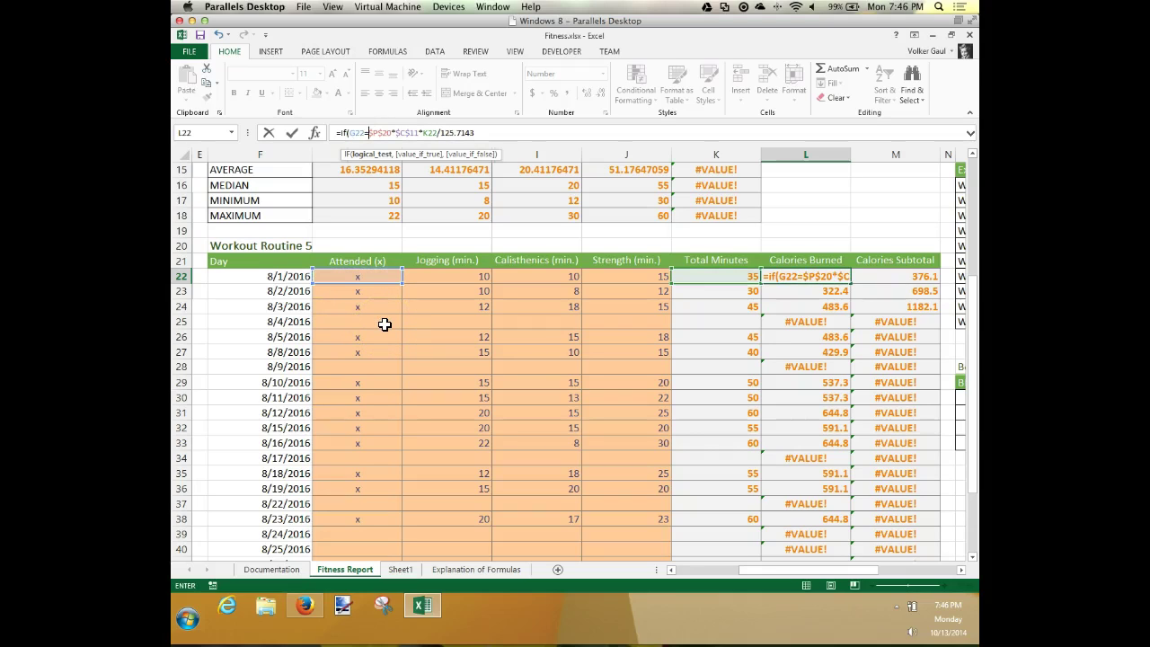
pyautogui.write('"x"')
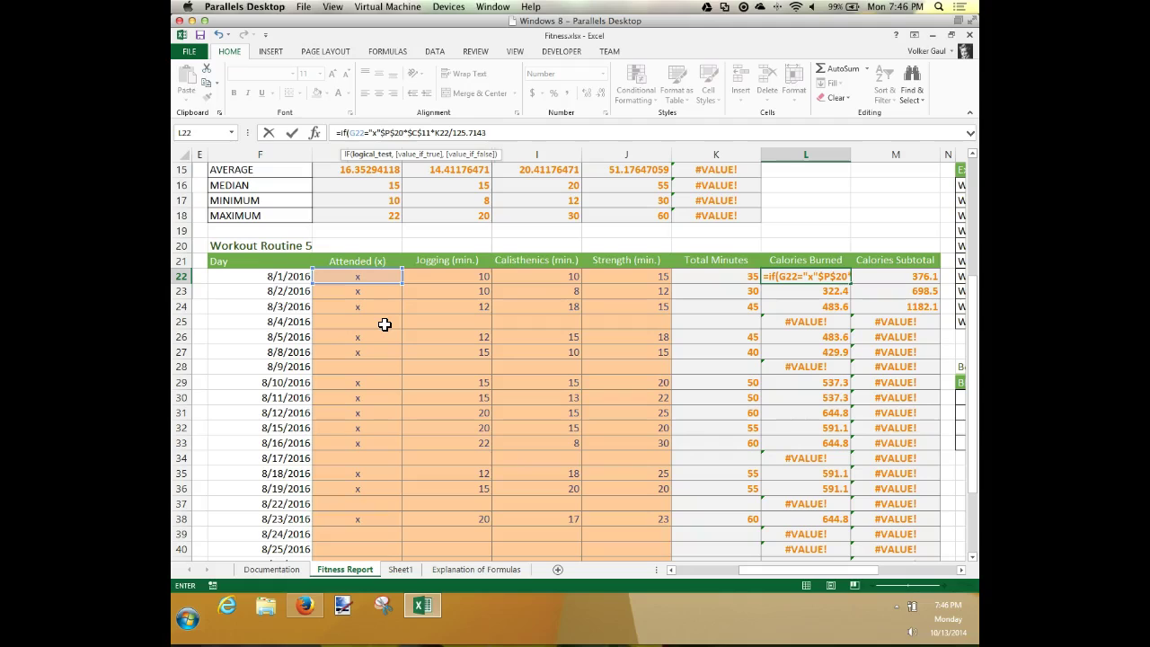
pyautogui.write(',')
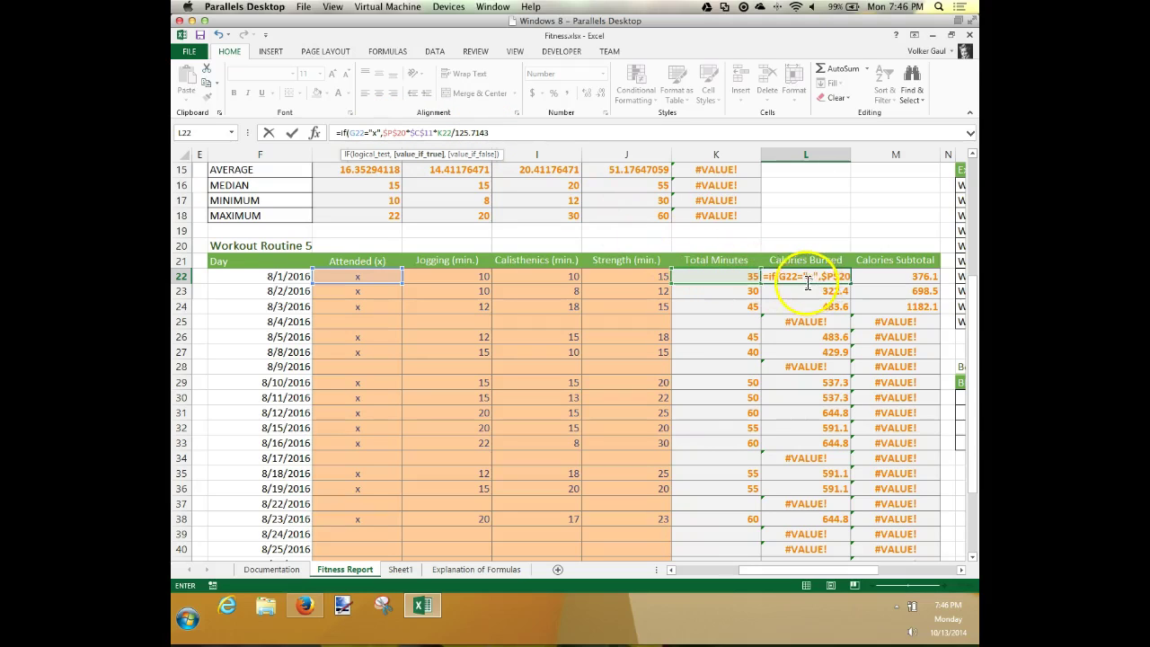
# Step: Complete the IF formula in L22 with "" as the value if false, and fill it down through L44
pyautogui.click(491, 131)
pyautogui.write(',')
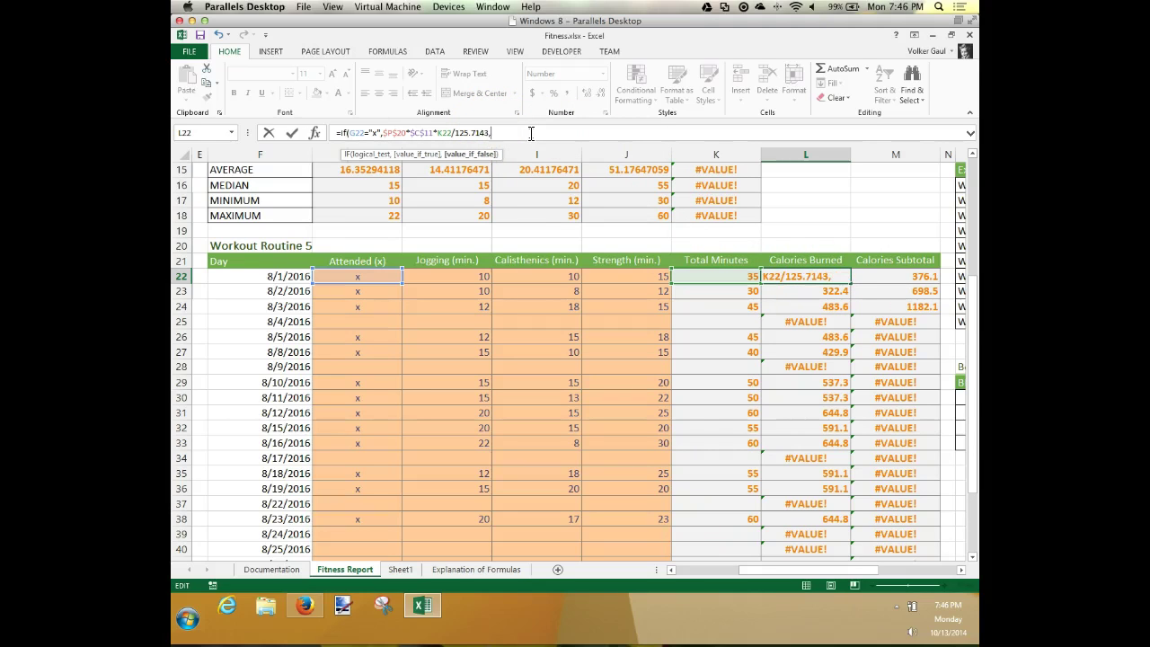
pyautogui.write(' "")')
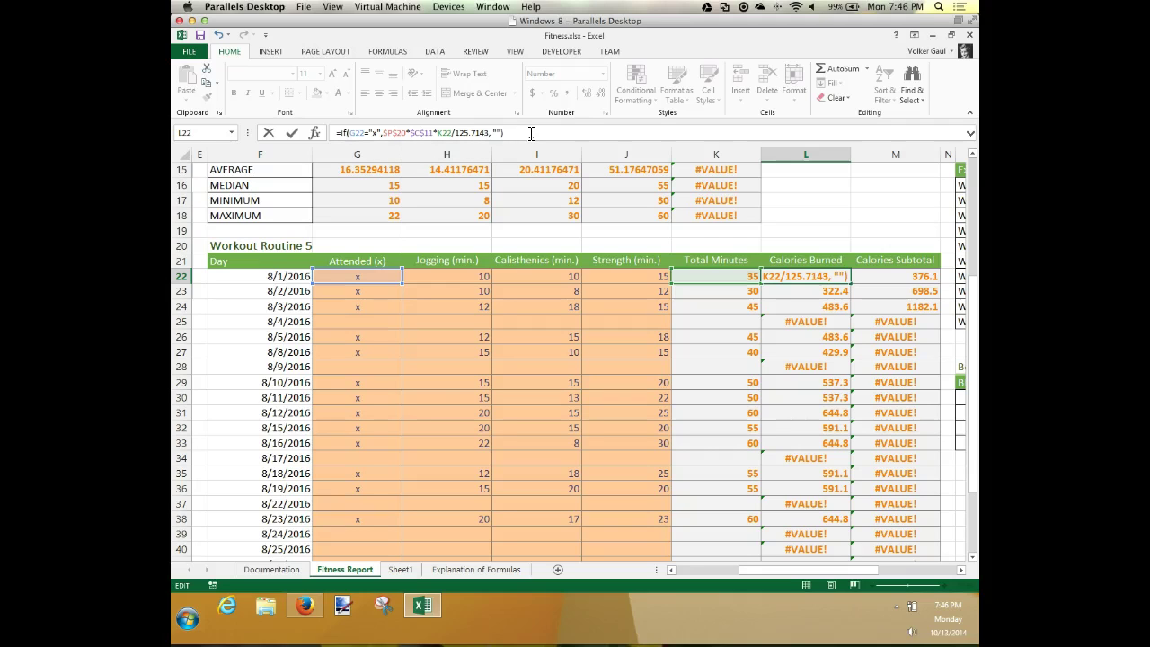
pyautogui.click(375, 133)
pyautogui.write('x')
pyautogui.click(403, 133)
pyautogui.write('0')
pyautogui.click(467, 132)
pyautogui.write('5')
pyautogui.moveTo(382, 133); pyautogui.dragTo(488, 132)
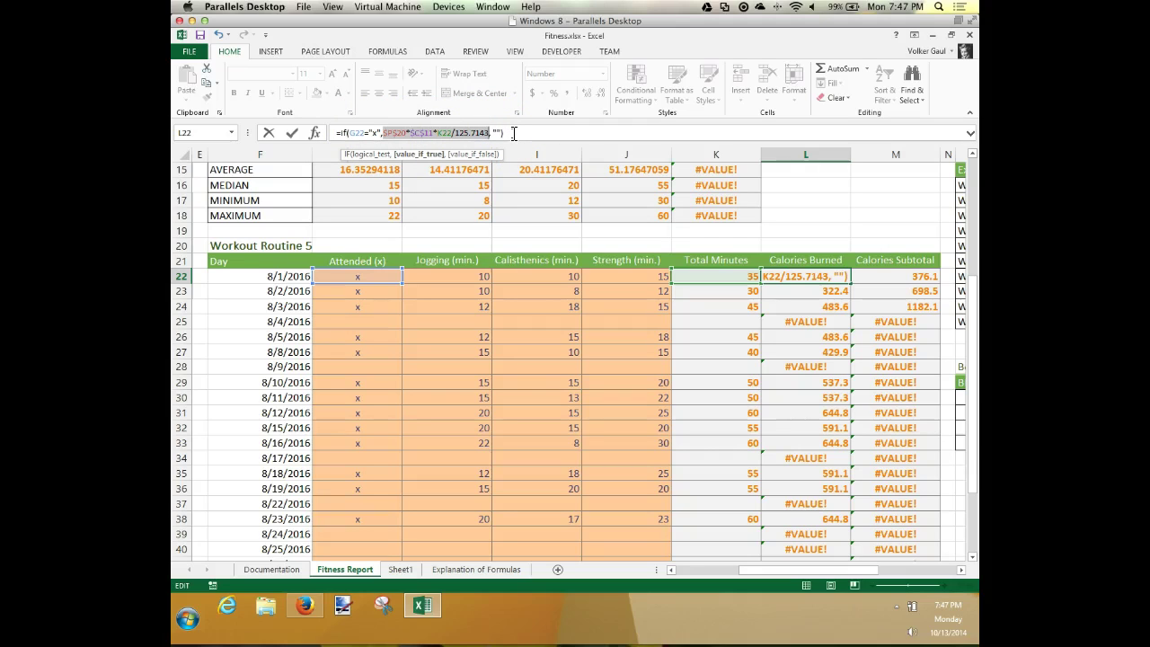
pyautogui.hotkey('ctrl', 'Return')
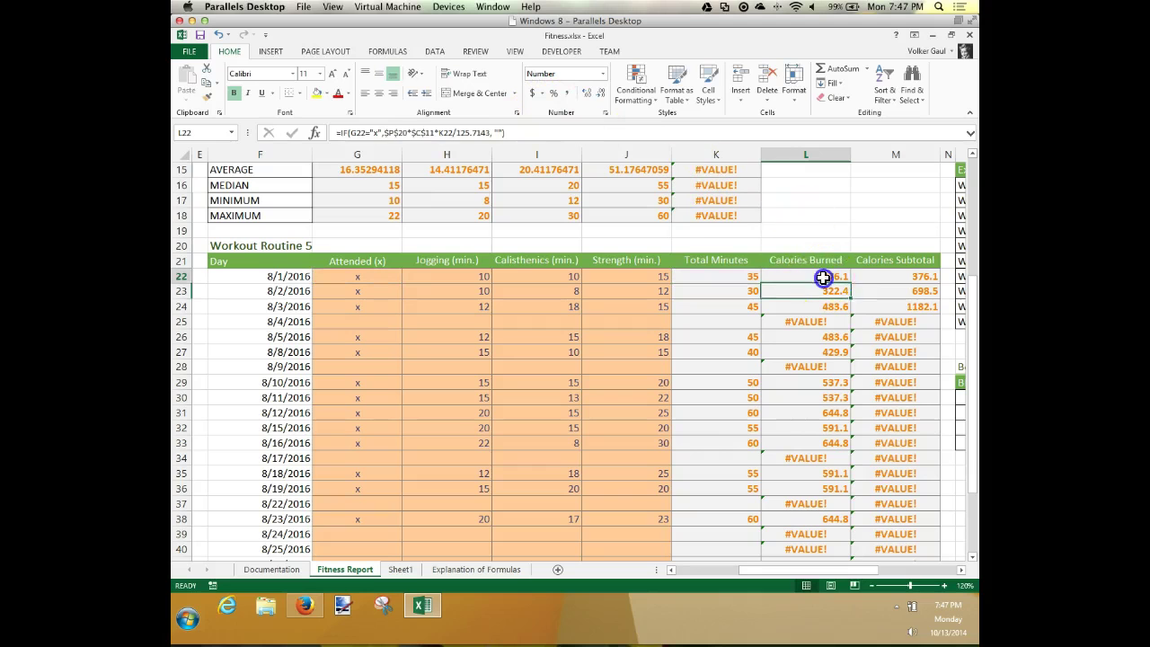
pyautogui.moveTo(849, 285); pyautogui.dragTo(827, 506)
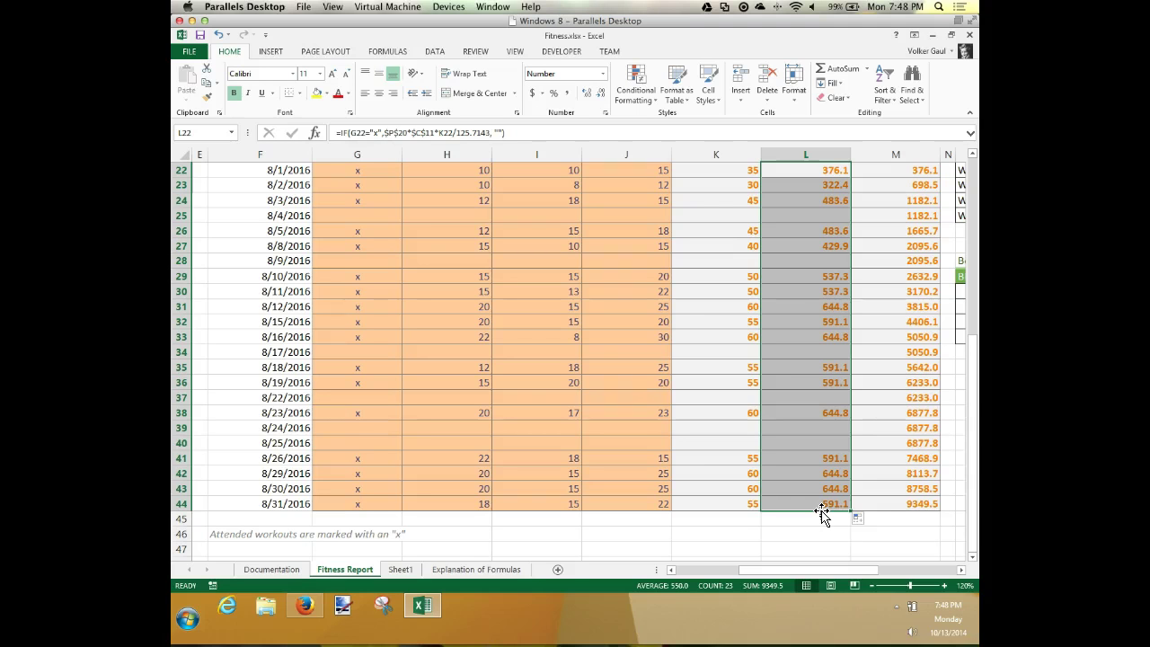
# Step: Switch to the CourseSmart textbook in Firefox and read the Using a Lookup Function section on page EX 176
pyautogui.click(303, 606)
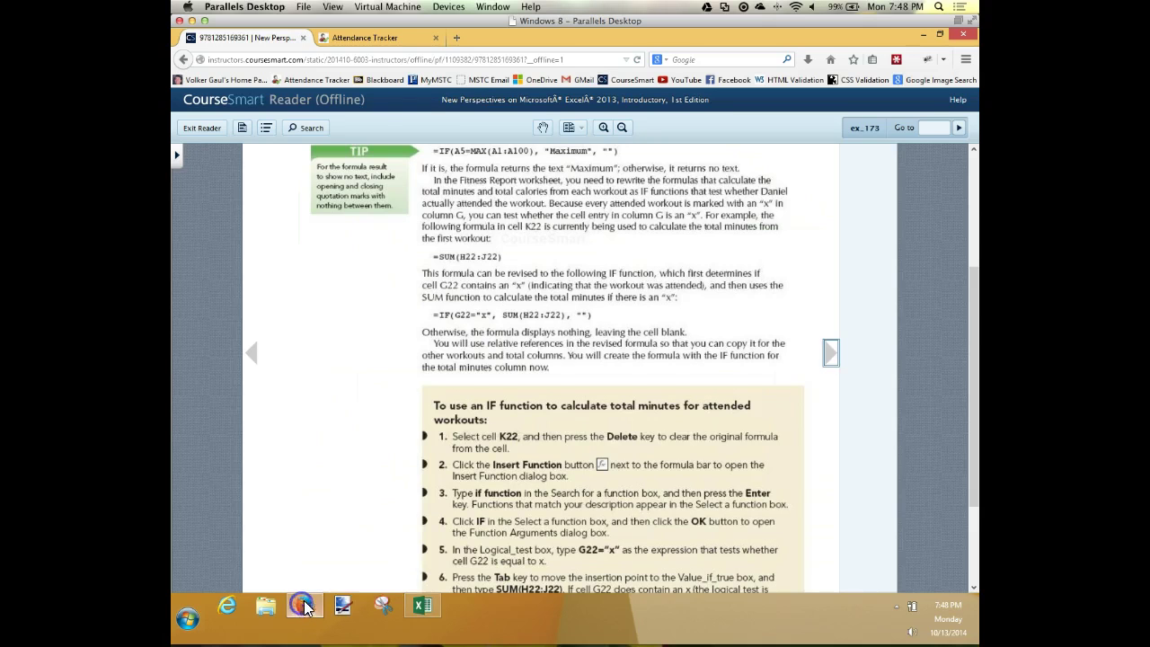
pyautogui.click(828, 357)
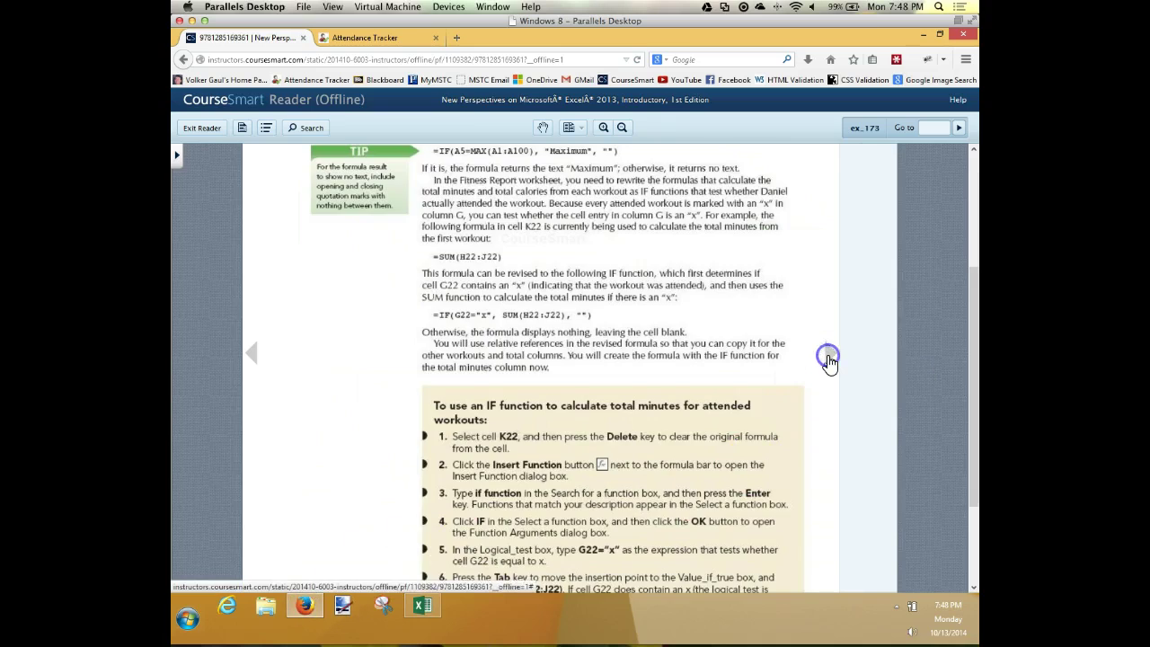
pyautogui.click(829, 356)
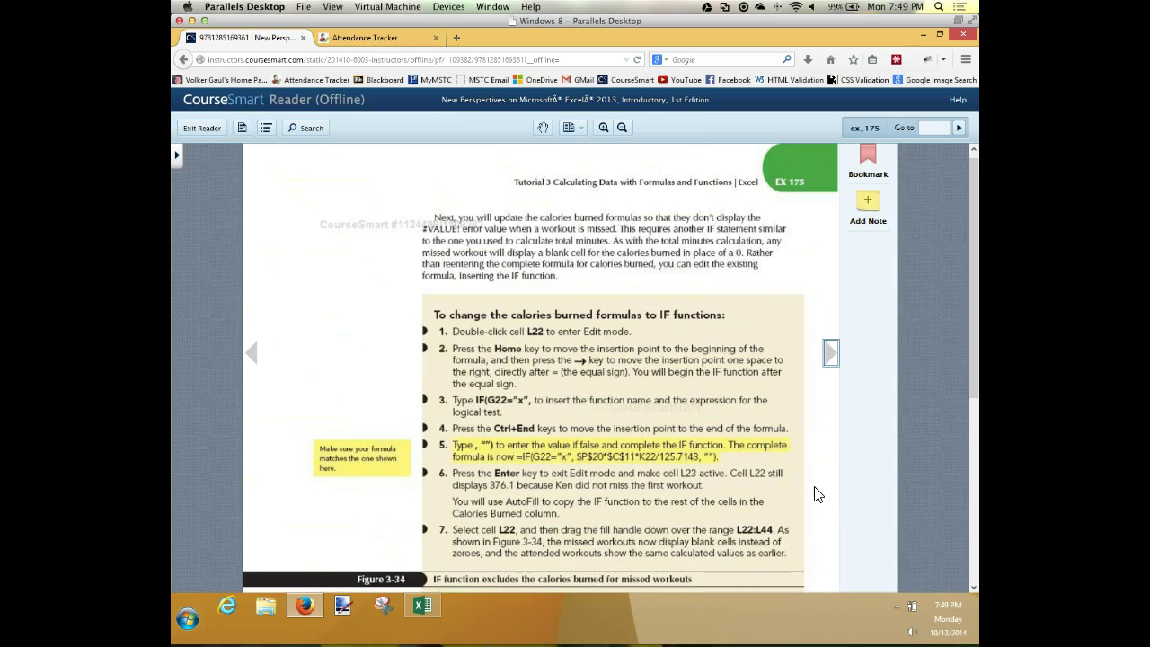
pyautogui.click(828, 355)
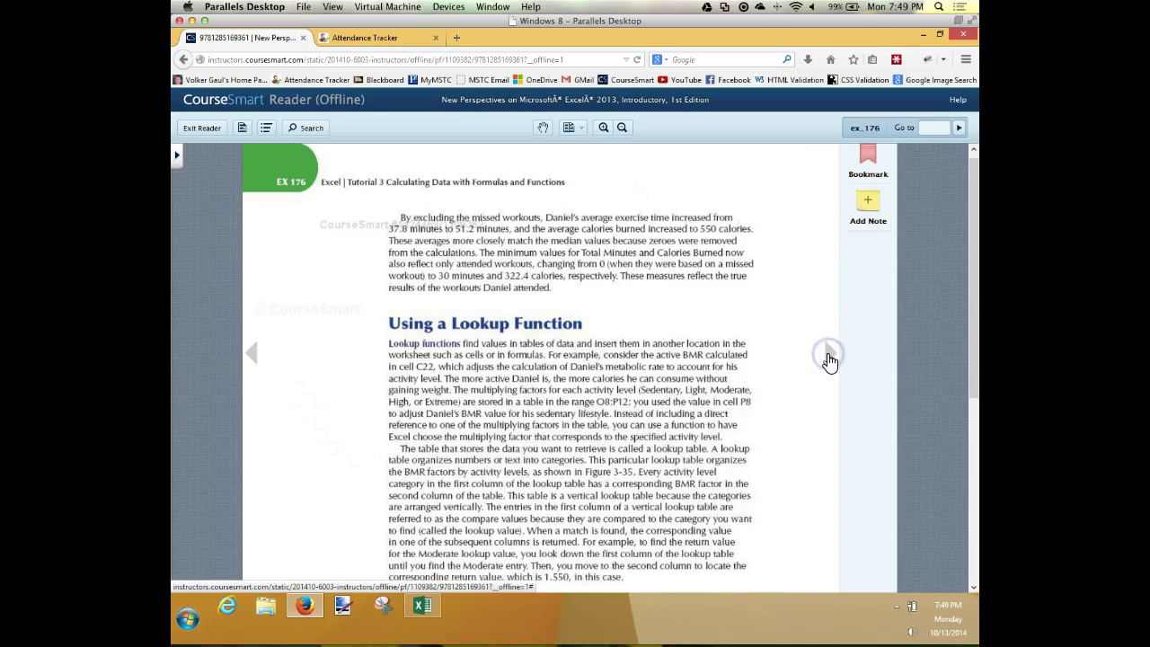
pyautogui.scroll(-2, 694, 396)
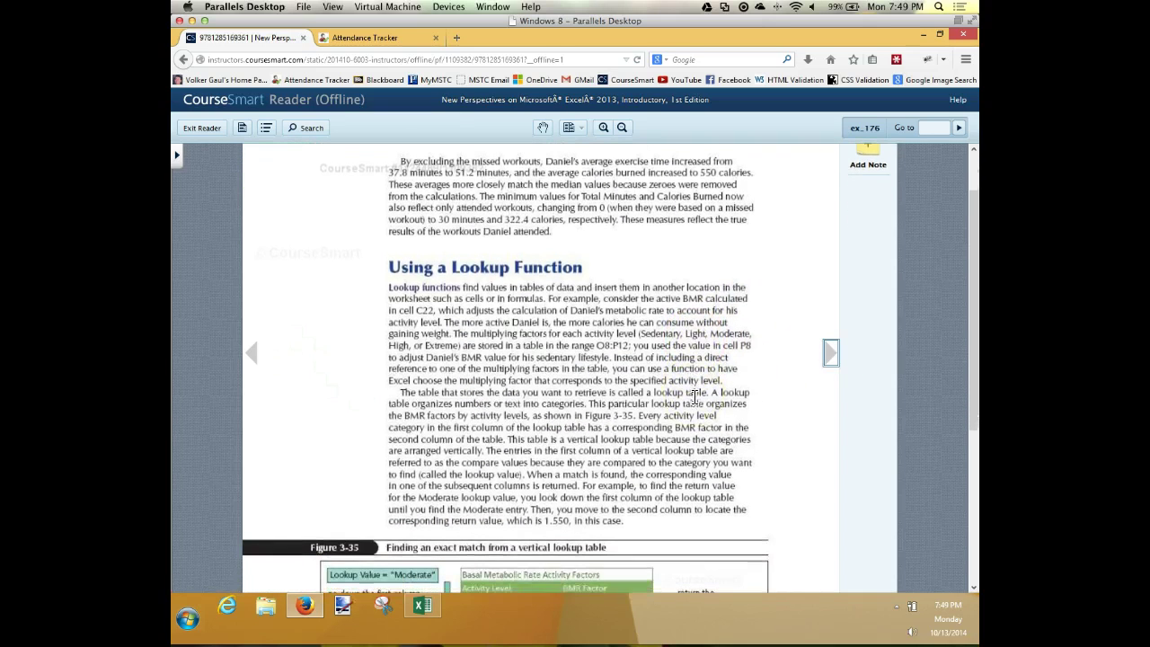
pyautogui.scroll(-2, 693, 396)
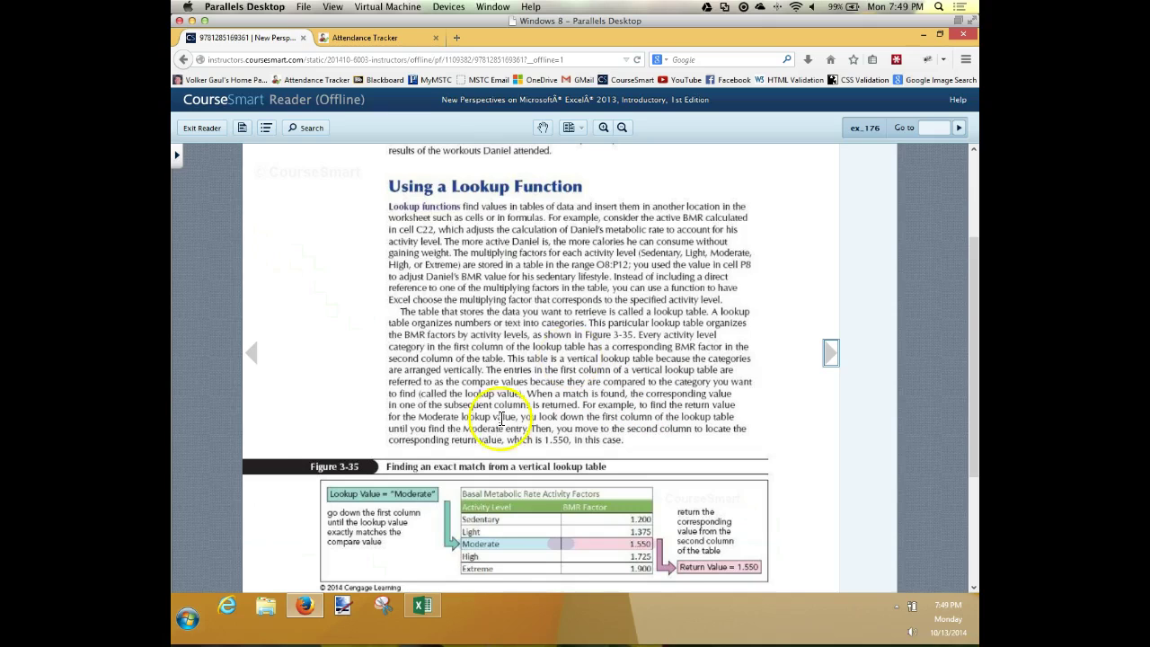
# Step: Switch back to Excel and examine the Basal Metabolic Rate Activity Factors table under Fitness Tables
pyautogui.click(424, 606)
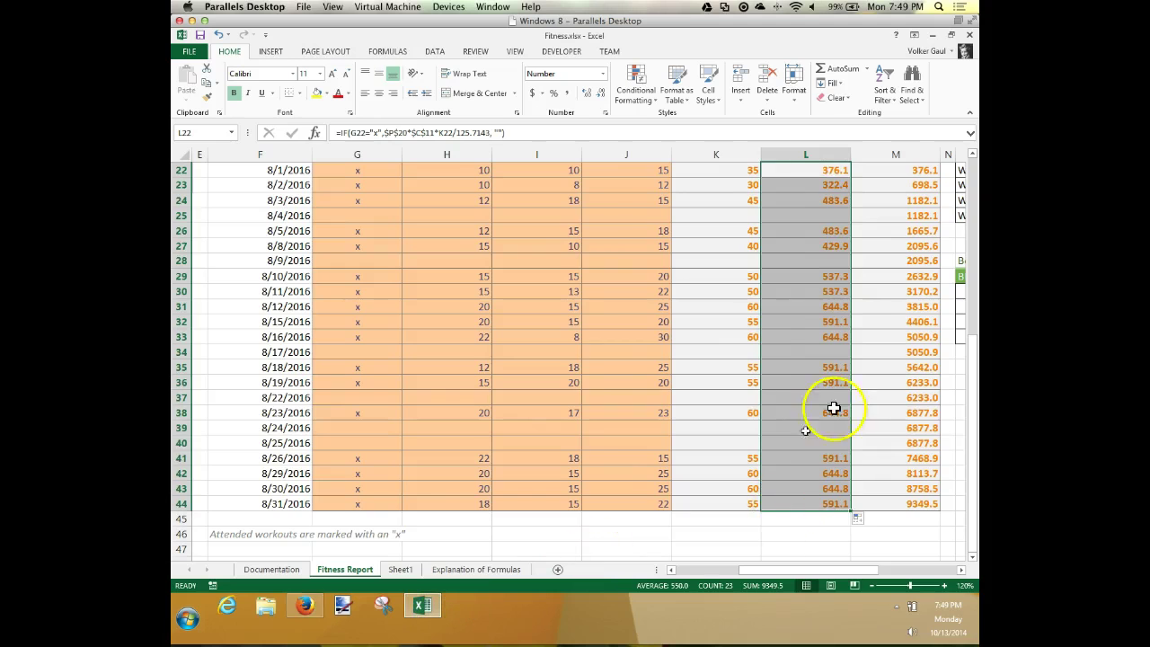
pyautogui.hscroll(10, 818, 406)
pyautogui.hscroll(-15, 814, 410)
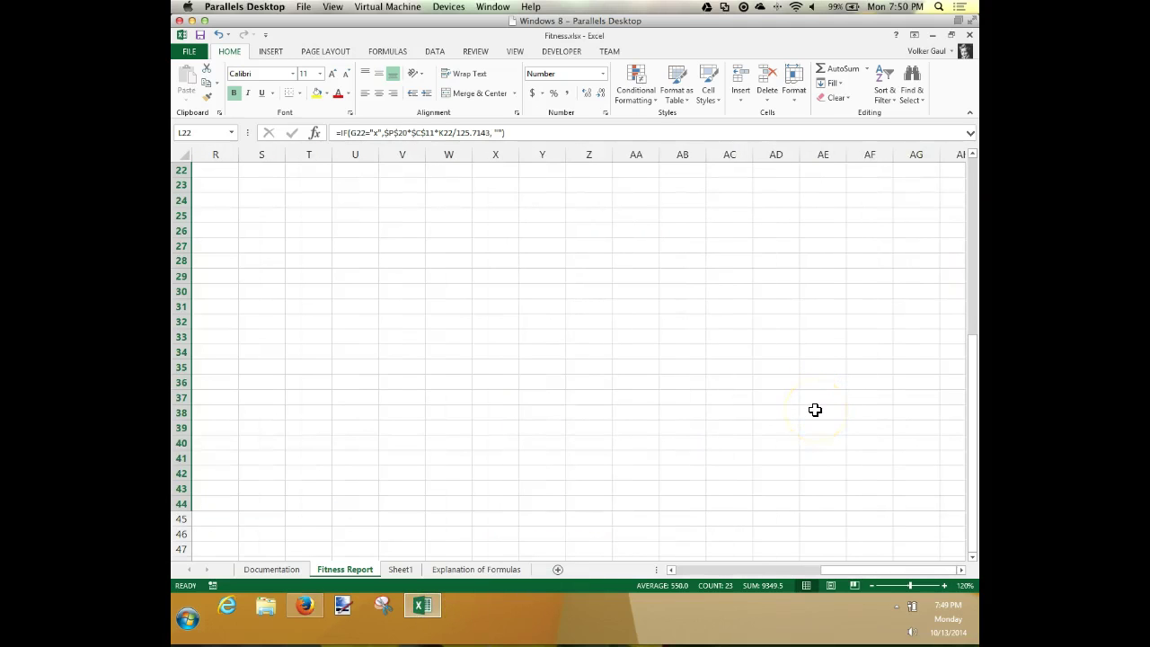
pyautogui.hscroll(12, 826, 410)
pyautogui.hscroll(-8, 826, 410)
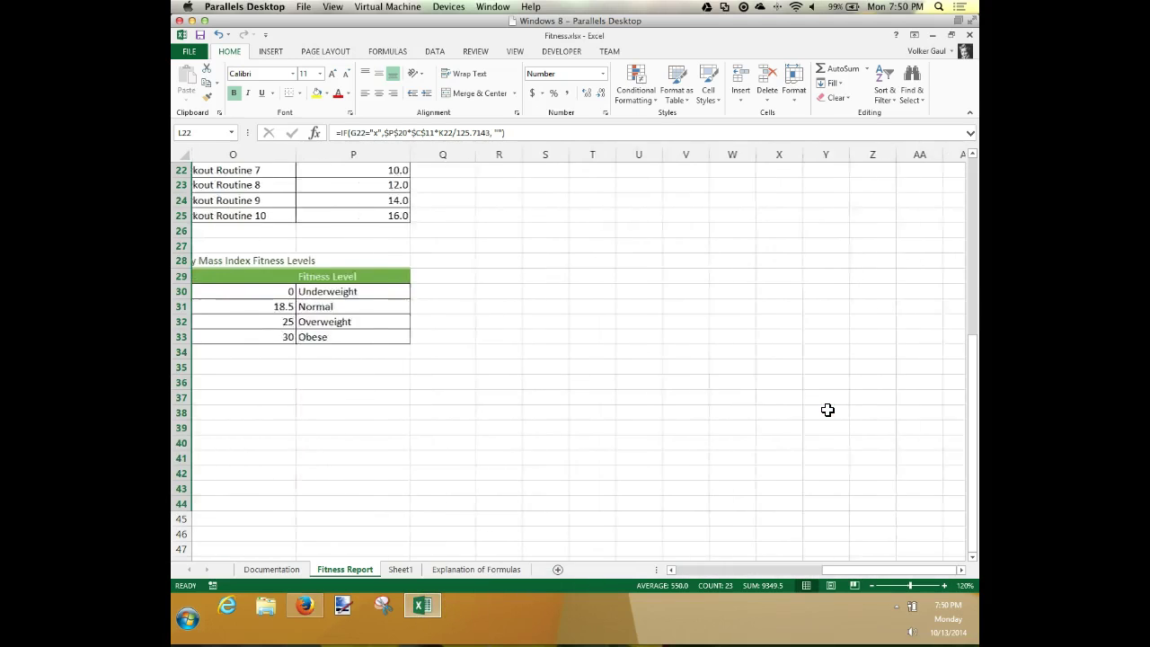
pyautogui.scroll(3, 828, 408)
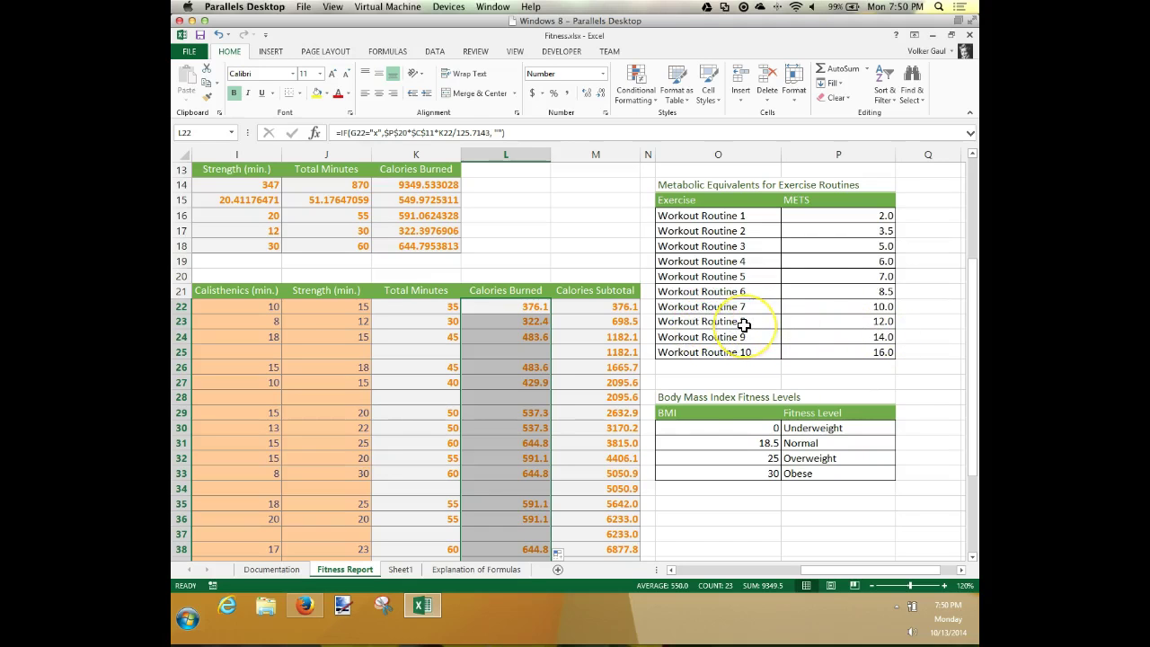
pyautogui.scroll(4, 744, 325)
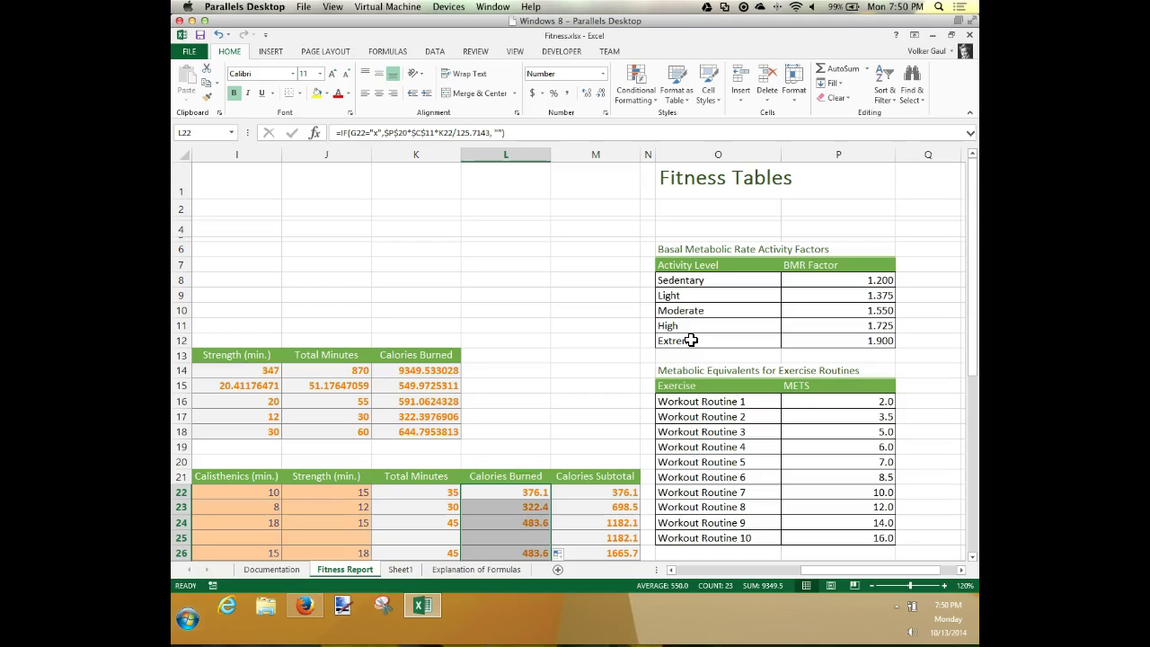
# Step: Inspect the Resting BMR and Active BMR formulas in C21 and C22 and compare them with the activity factors table
pyautogui.click(683, 569)
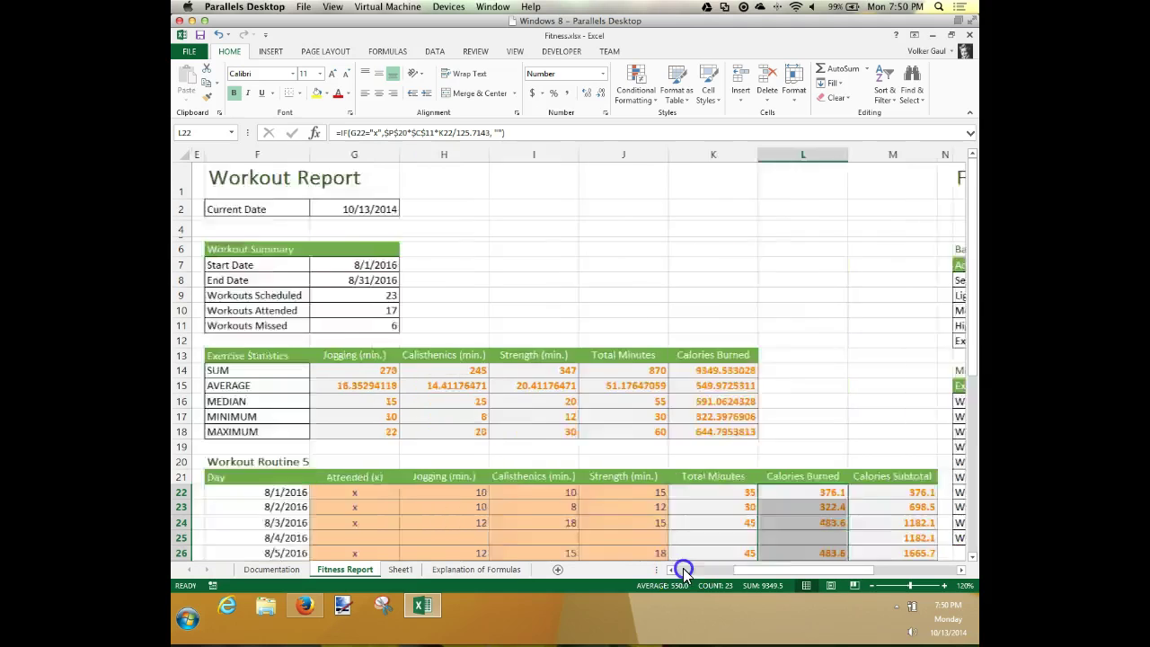
pyautogui.click(683, 568)
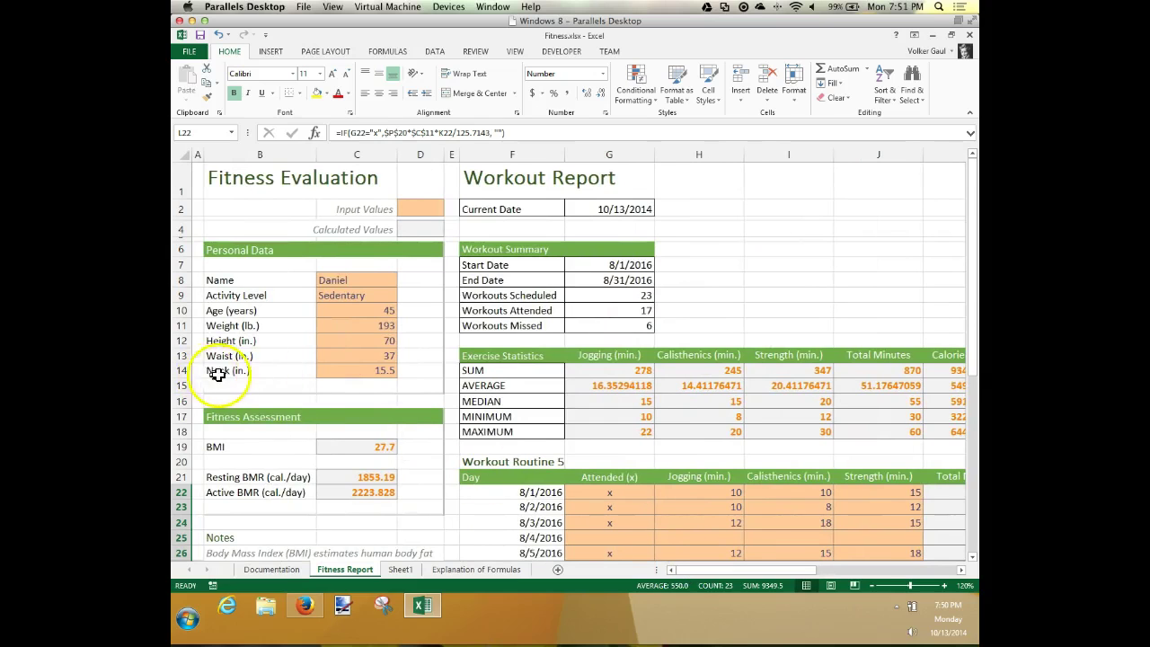
pyautogui.click(356, 479)
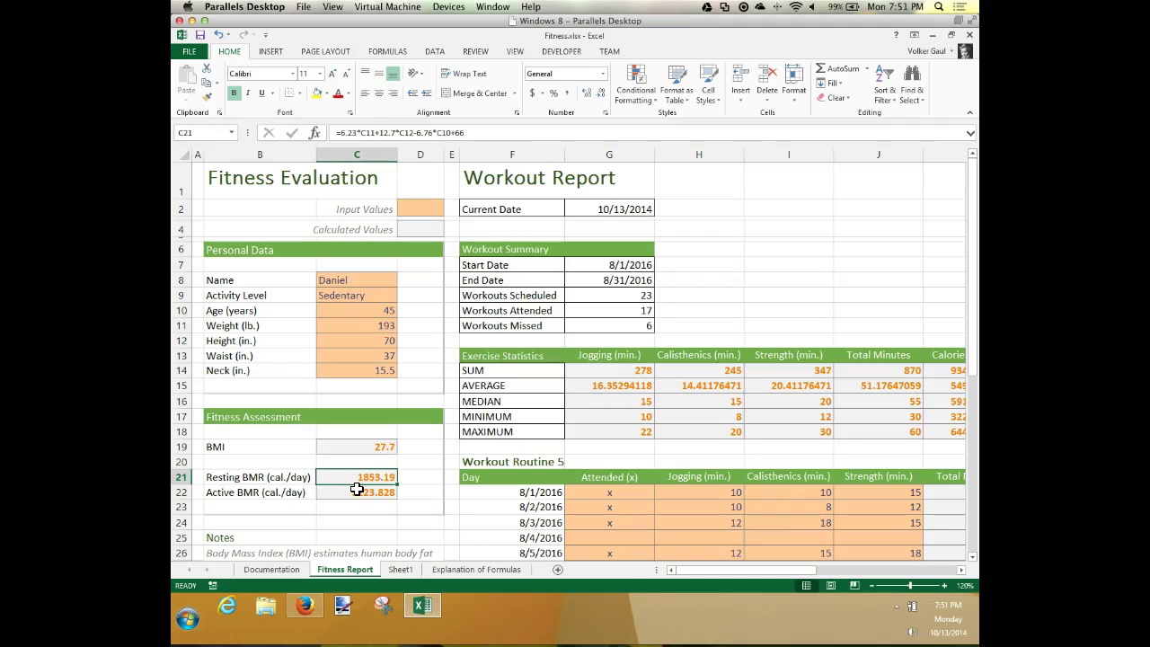
pyautogui.click(357, 489)
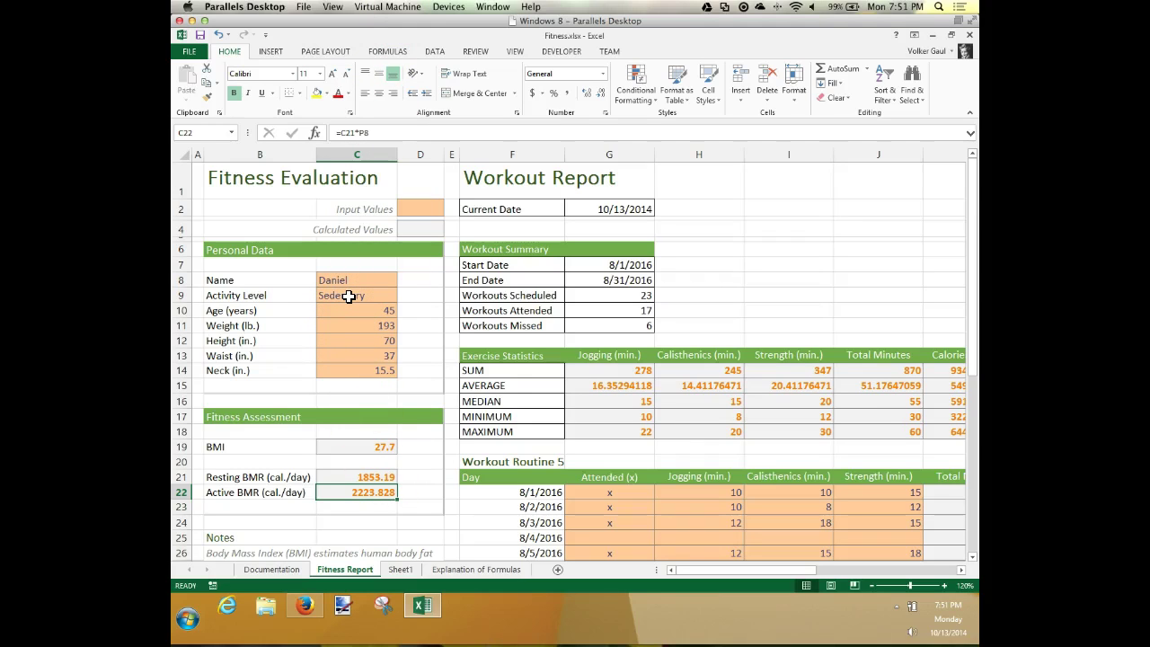
pyautogui.click(353, 491)
pyautogui.click(961, 575)
pyautogui.moveTo(962, 575); pyautogui.dragTo(962, 569)
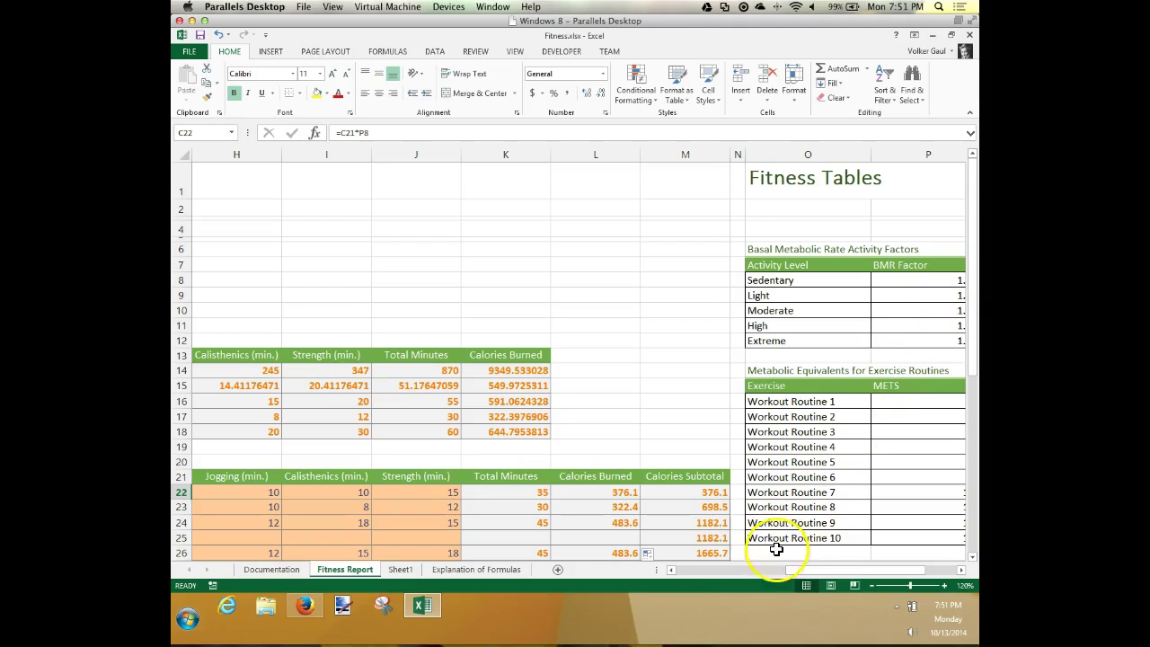
# Step: Try Moderate as the Activity Level in C9, and undo the change
pyautogui.click(718, 569)
pyautogui.click(719, 570)
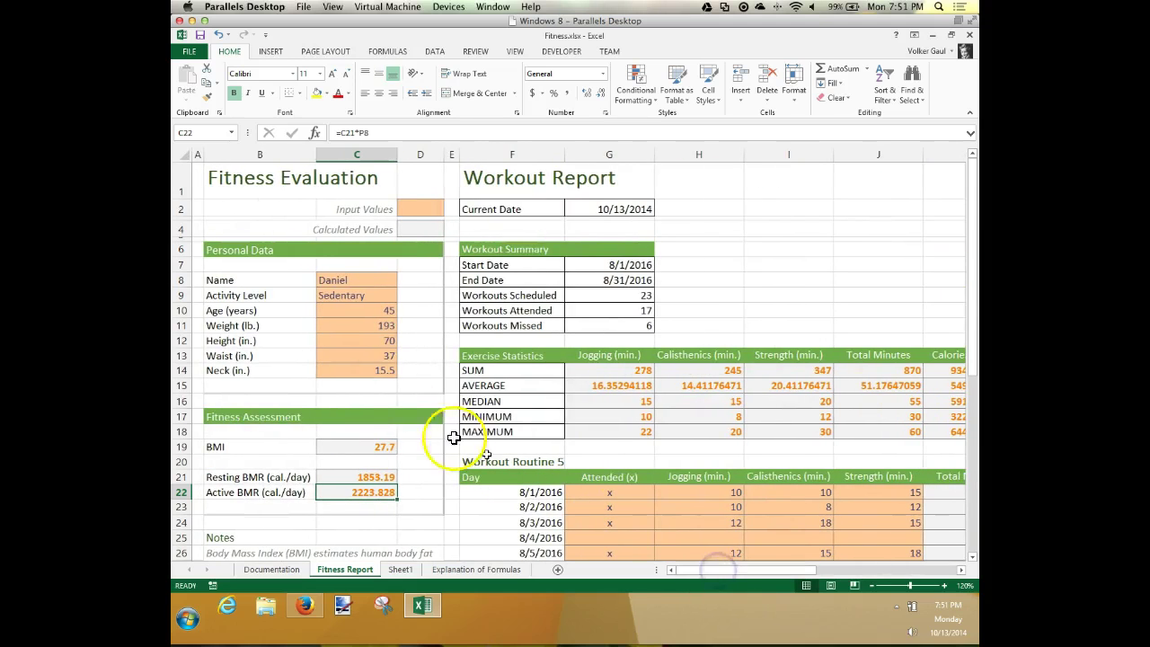
pyautogui.click(321, 295)
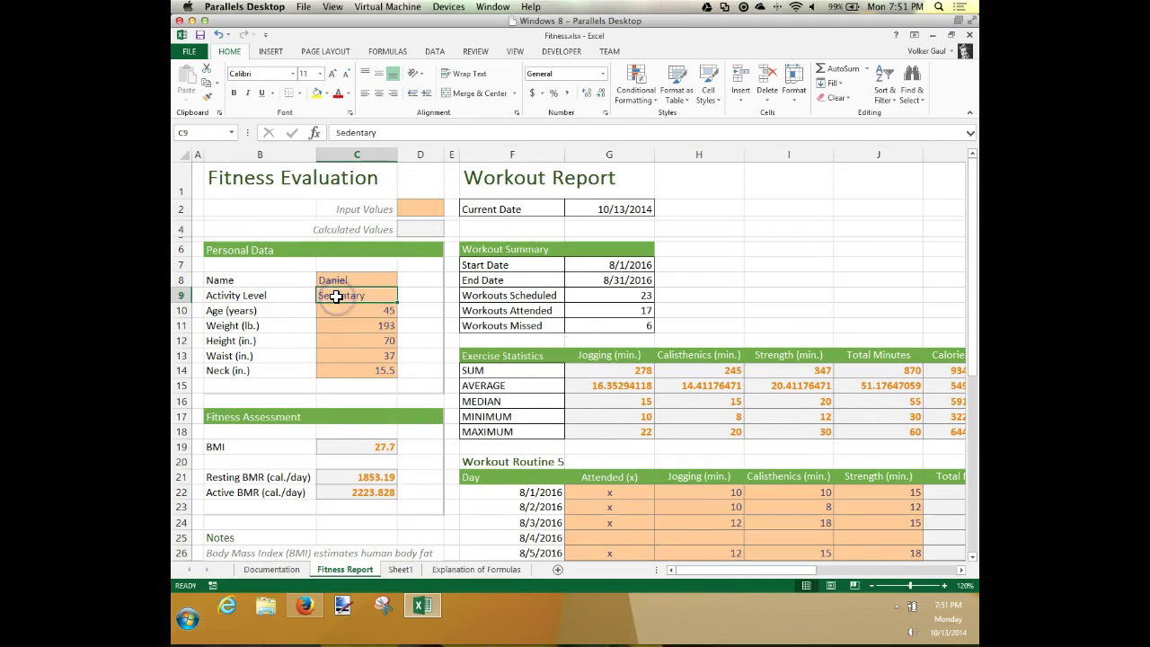
pyautogui.write('Moderate')
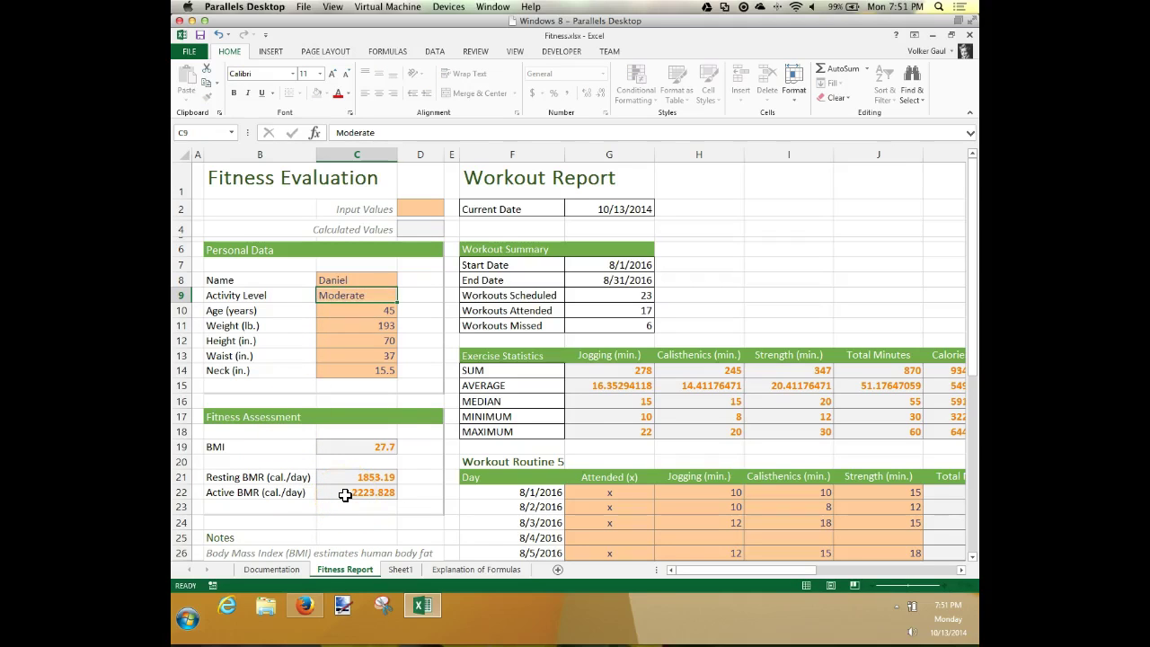
pyautogui.press('Return')
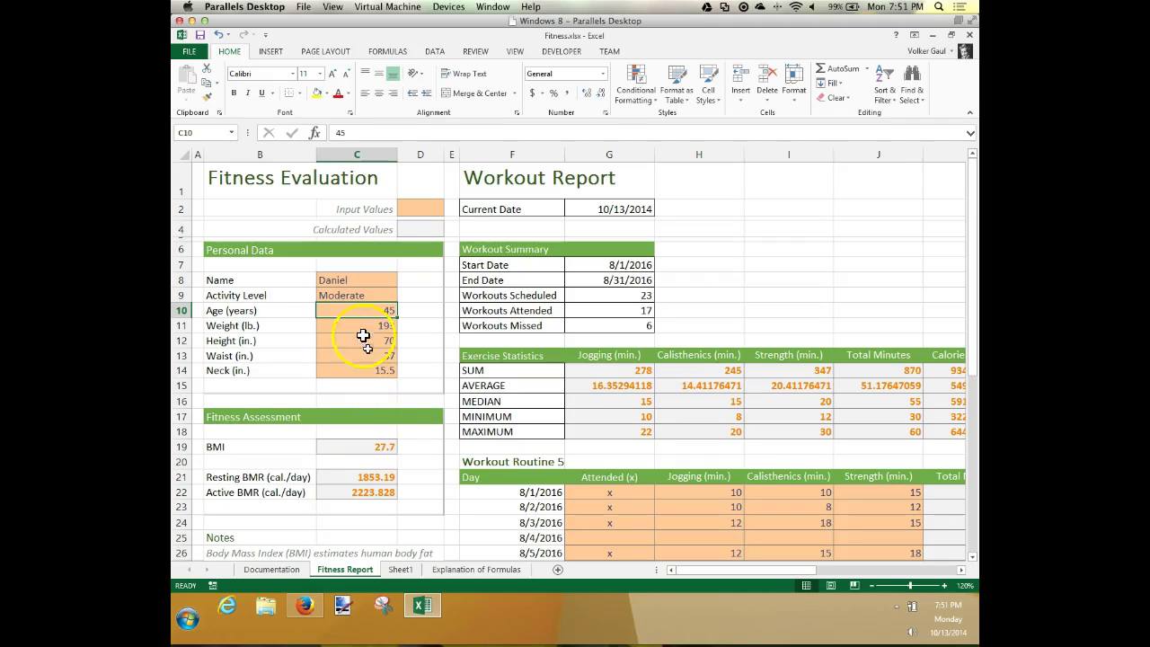
pyautogui.click(355, 295)
pyautogui.hotkey('ctrl', 'z')
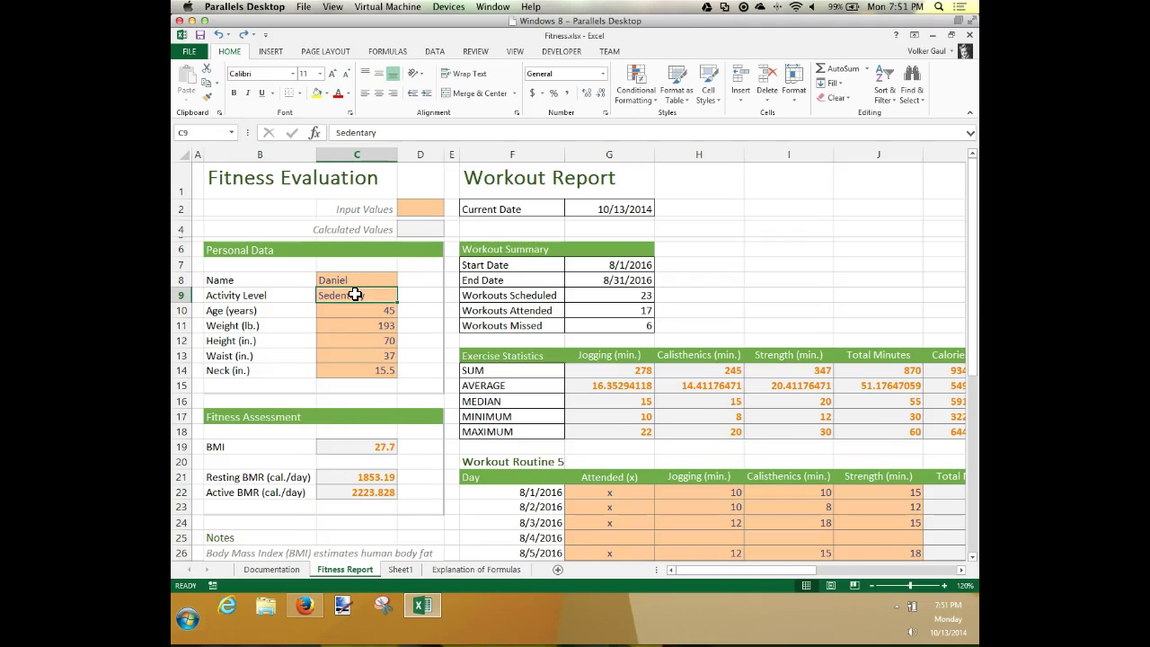
# Step: Clear the Active BMR formula in C22 and begin a VLOOKUP function in its place
pyautogui.click(384, 496)
pyautogui.click(373, 132)
pyautogui.press('BackSpace')
pyautogui.press('BackSpace')
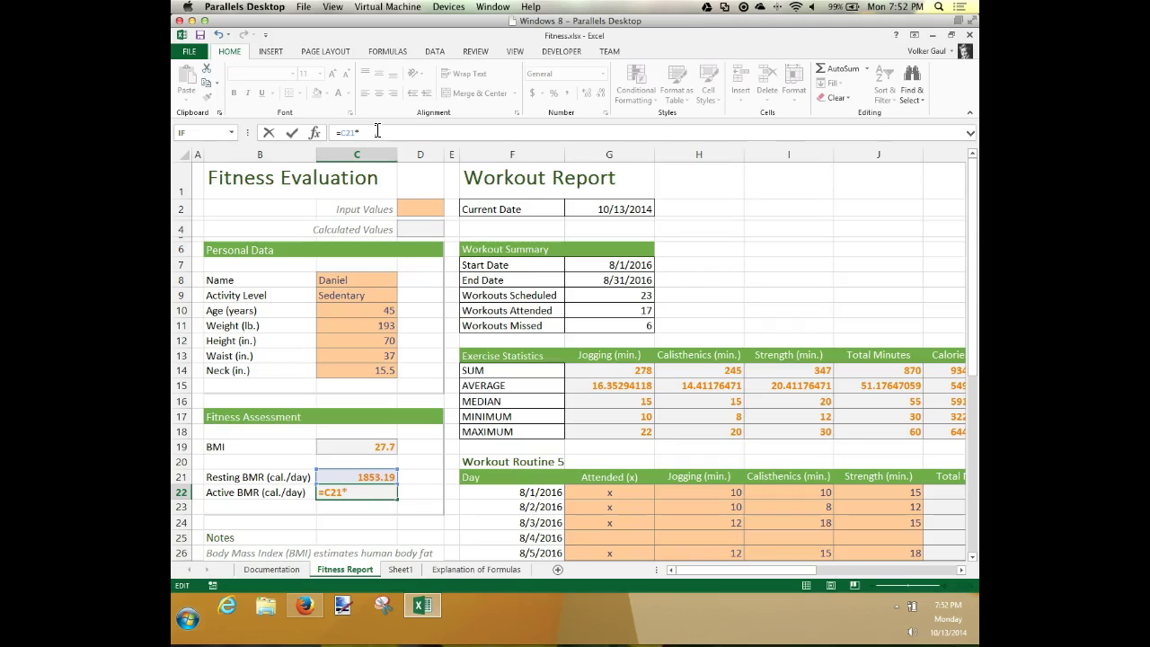
pyautogui.press('Escape')
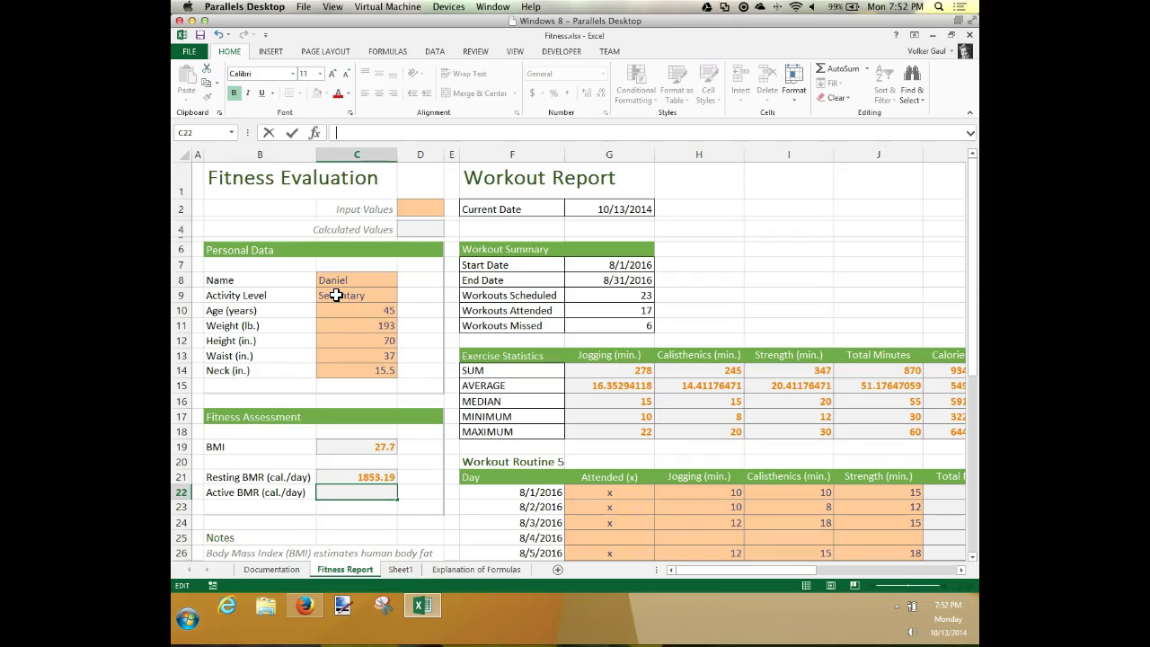
pyautogui.write('=v')
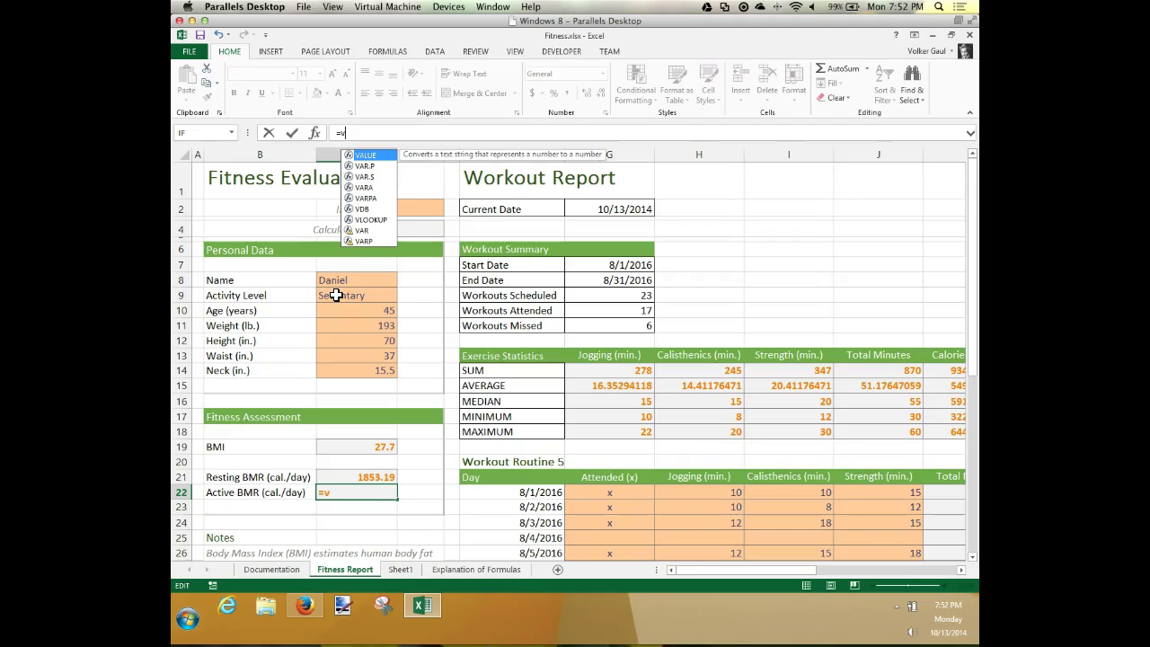
pyautogui.write('l')
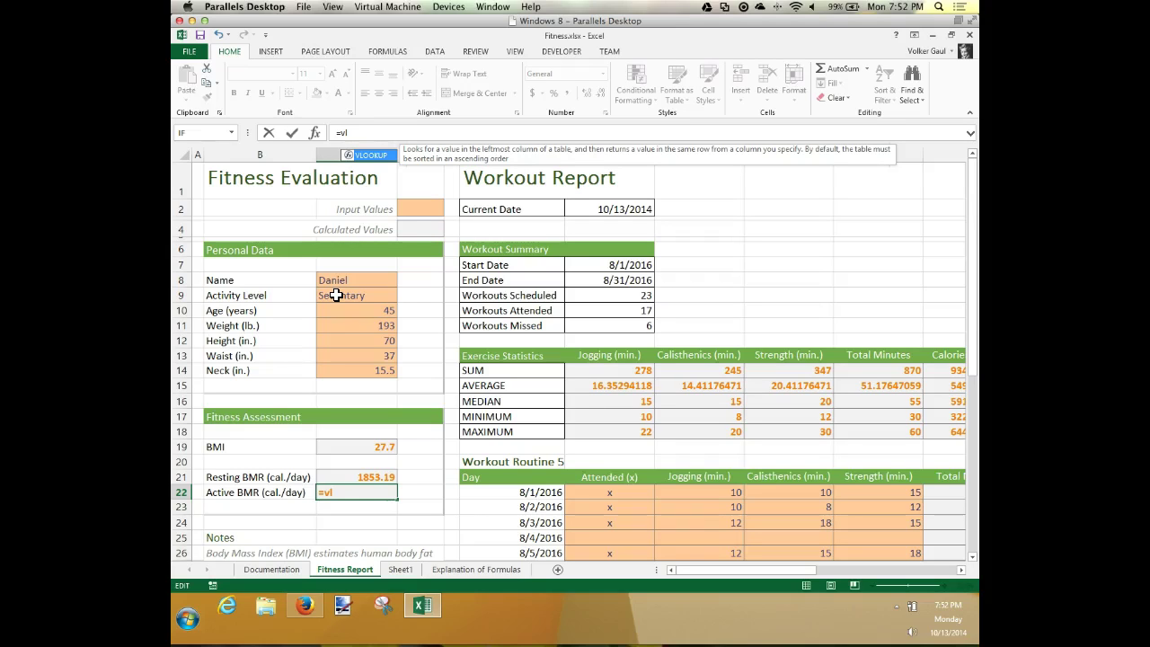
pyautogui.press('Tab')
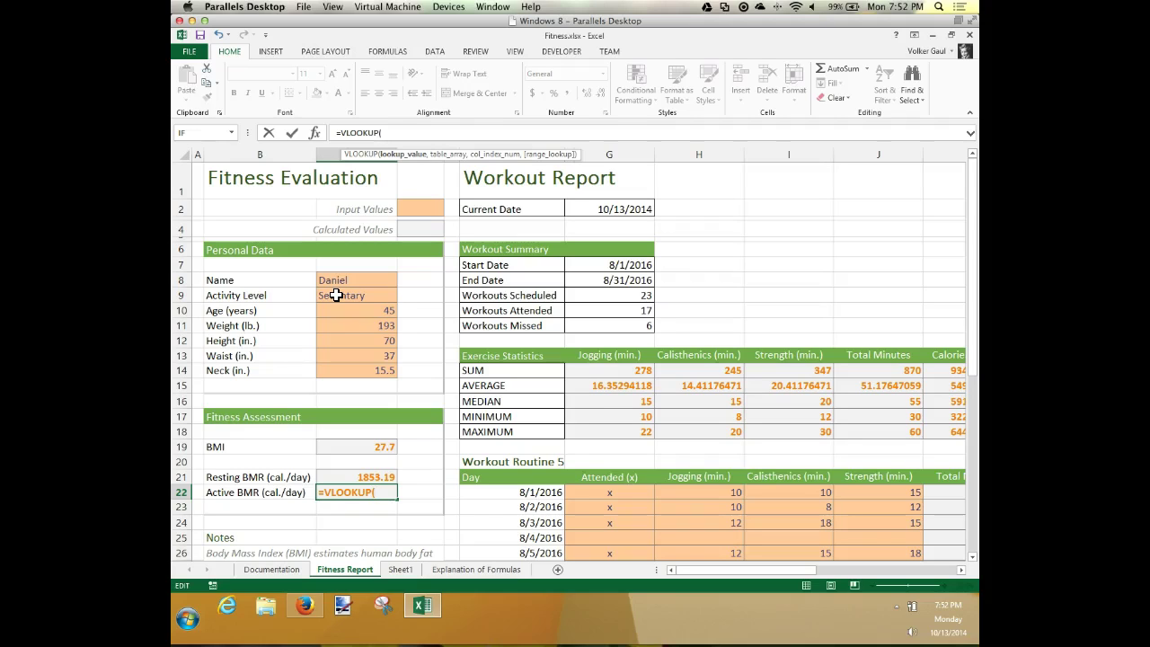
# Step: Set the VLOOKUP function arguments to C9 for Lookup_value and O8:P12 for Table_array
pyautogui.click(314, 132)
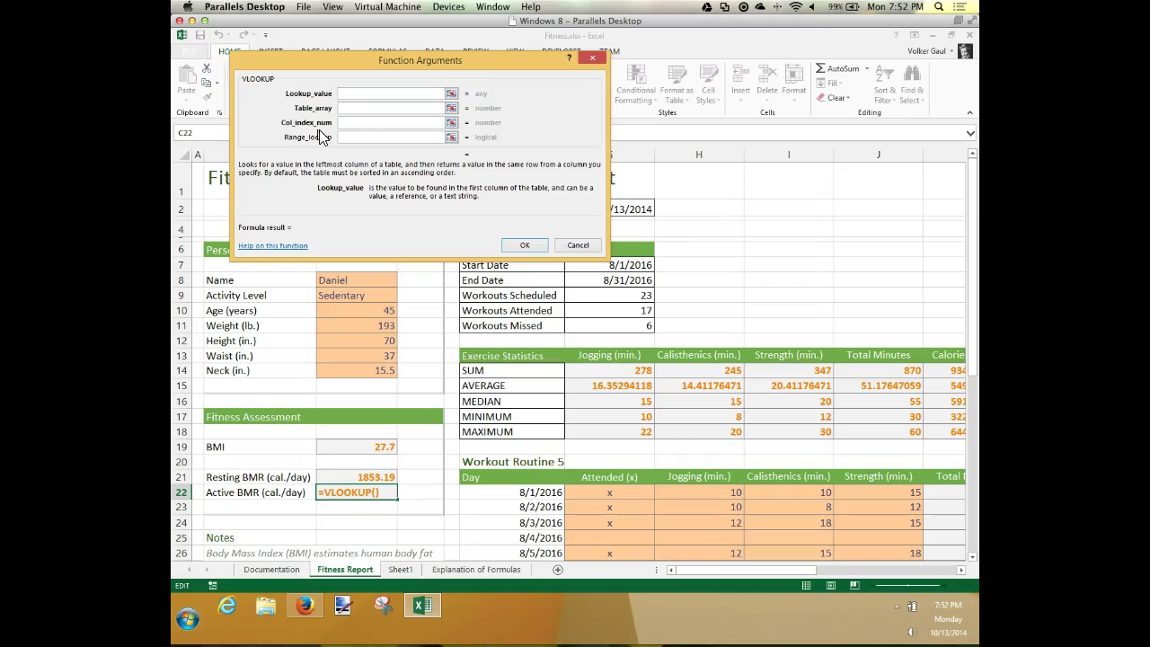
pyautogui.click(361, 95)
pyautogui.click(340, 297)
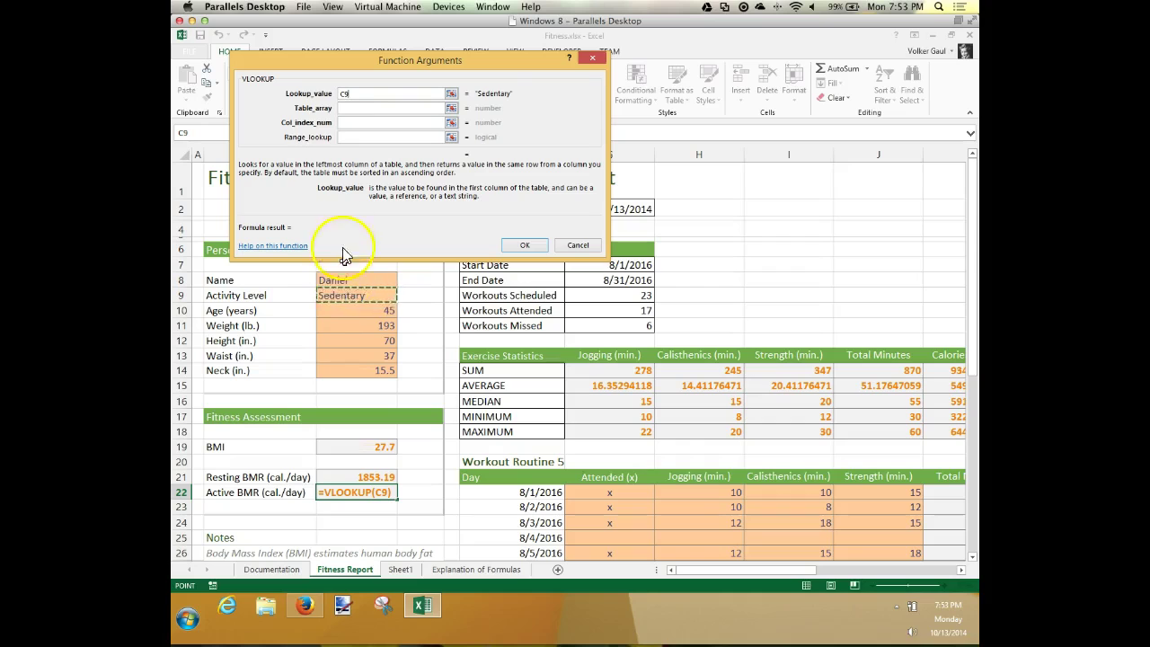
pyautogui.click(356, 108)
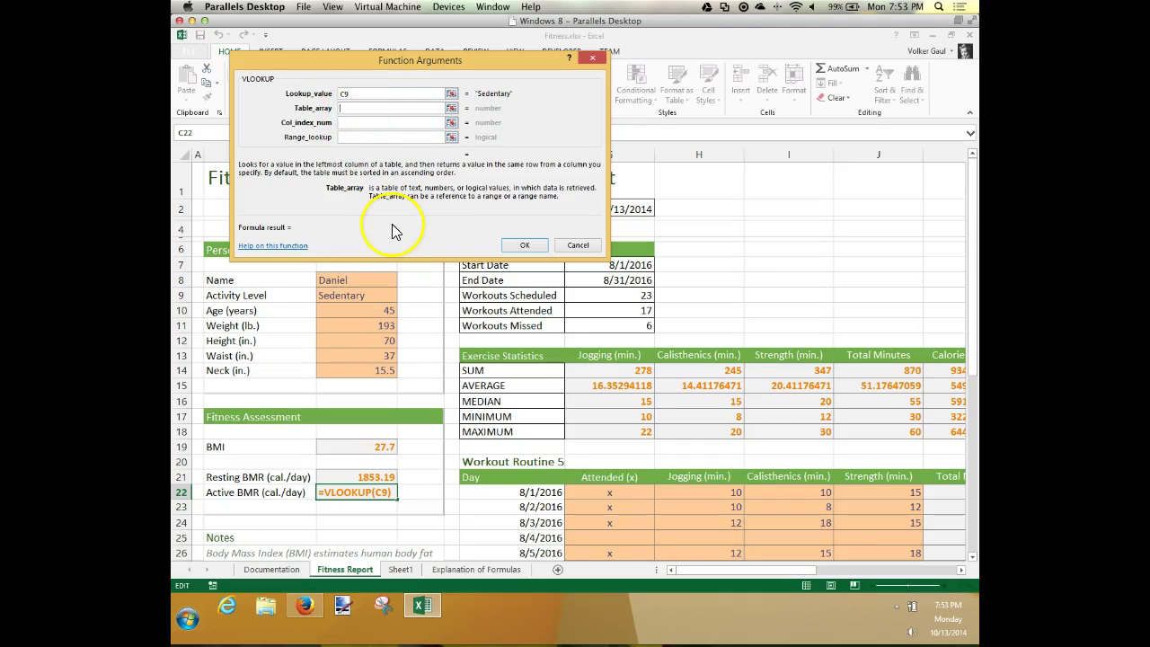
pyautogui.click(960, 571)
pyautogui.click(961, 572)
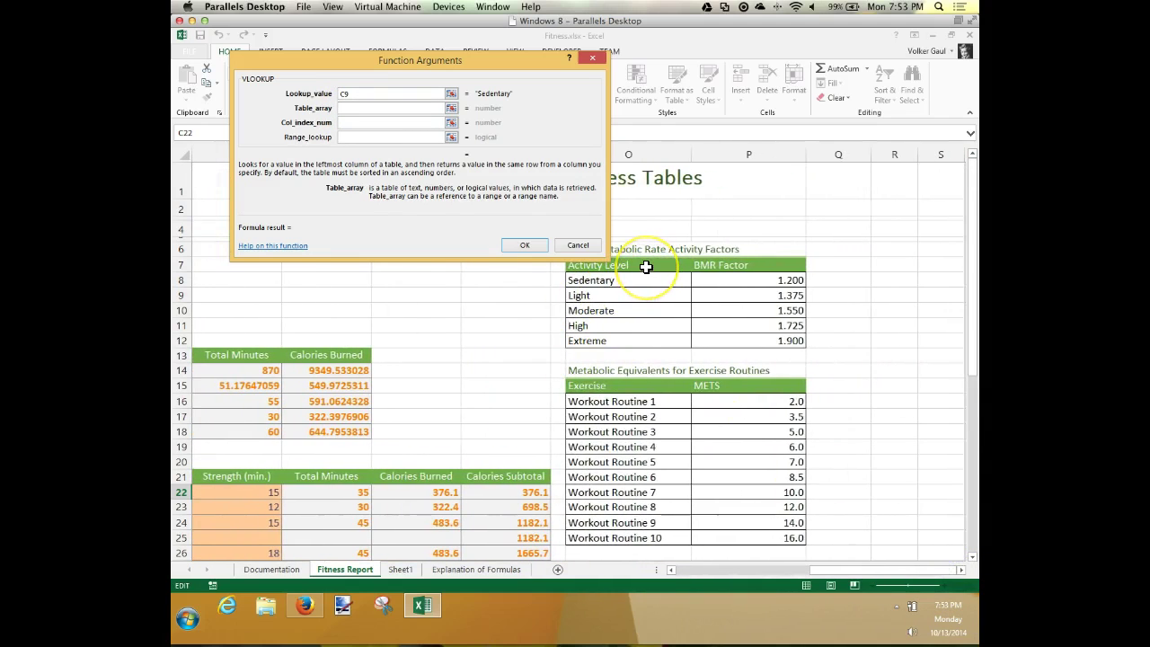
pyautogui.moveTo(618, 279); pyautogui.dragTo(743, 341)
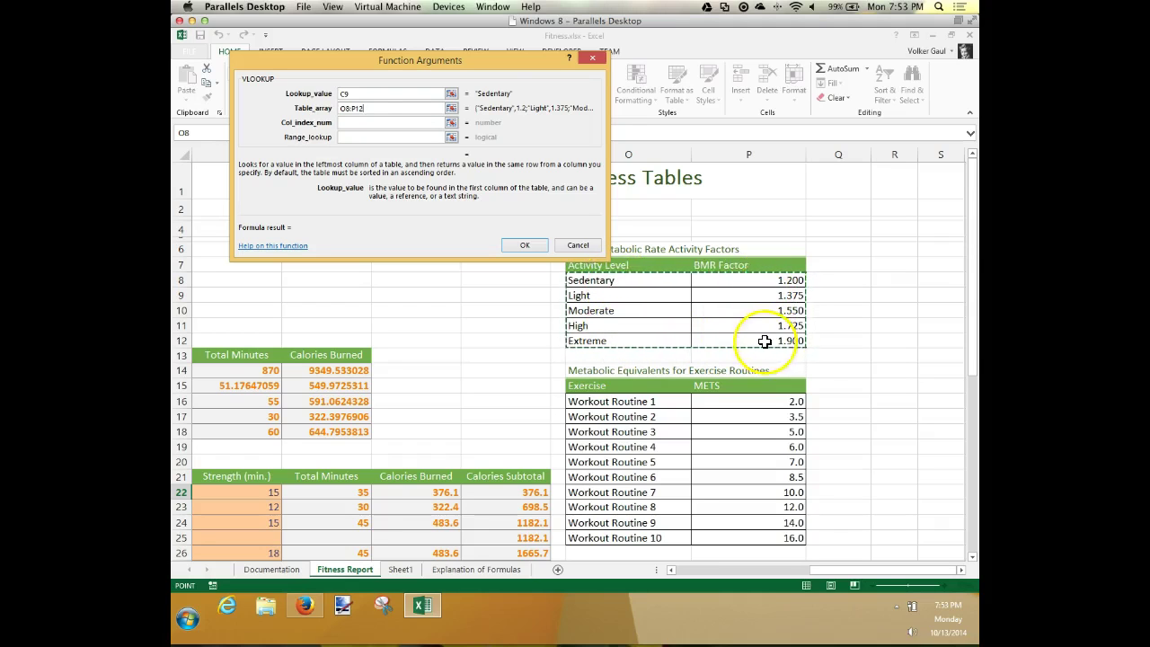
# Step: Complete the VLOOKUP in C22 with column index 2 and FALSE as the range lookup
pyautogui.click(396, 125)
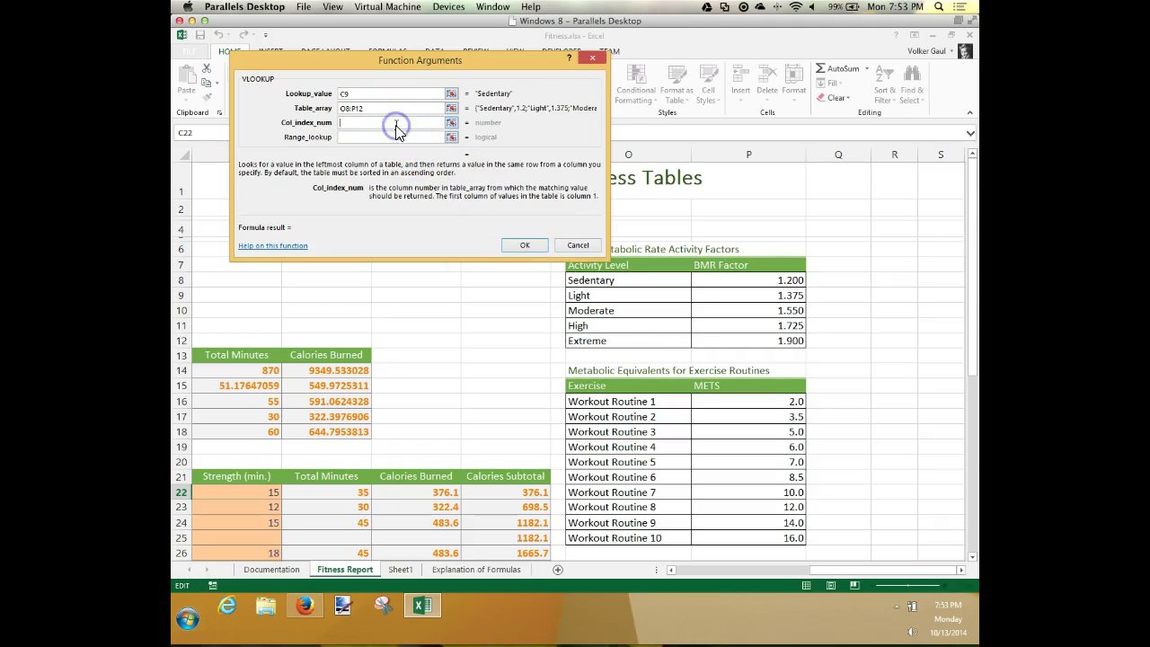
pyautogui.write('2')
pyautogui.click(388, 137)
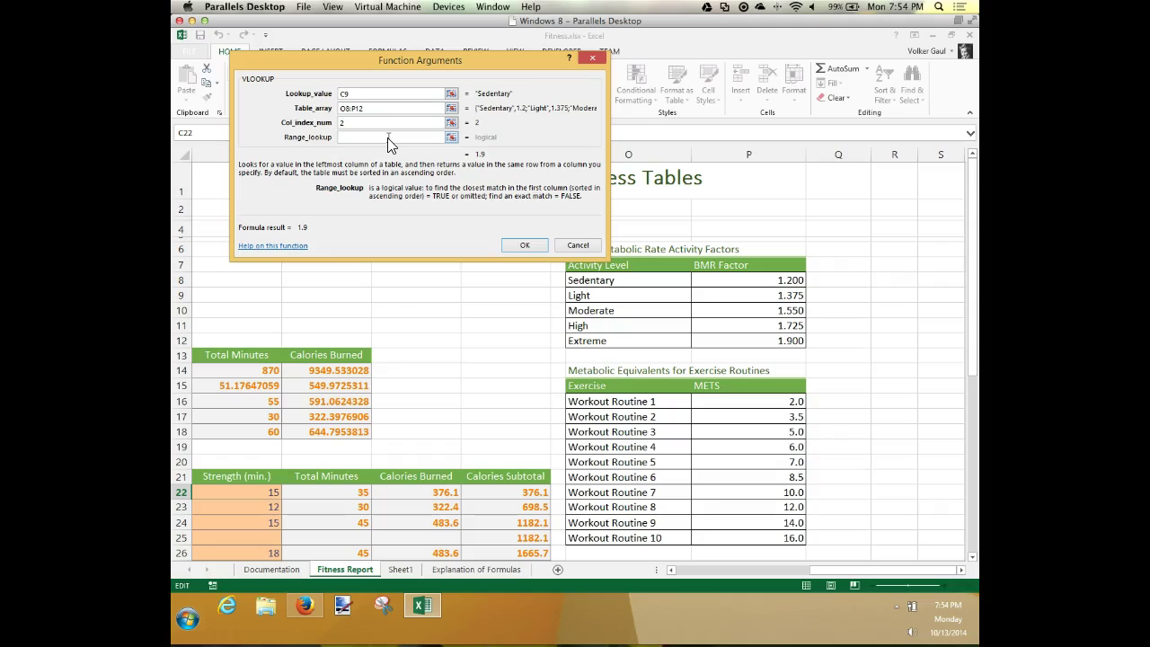
pyautogui.write('false')
pyautogui.click(528, 245)
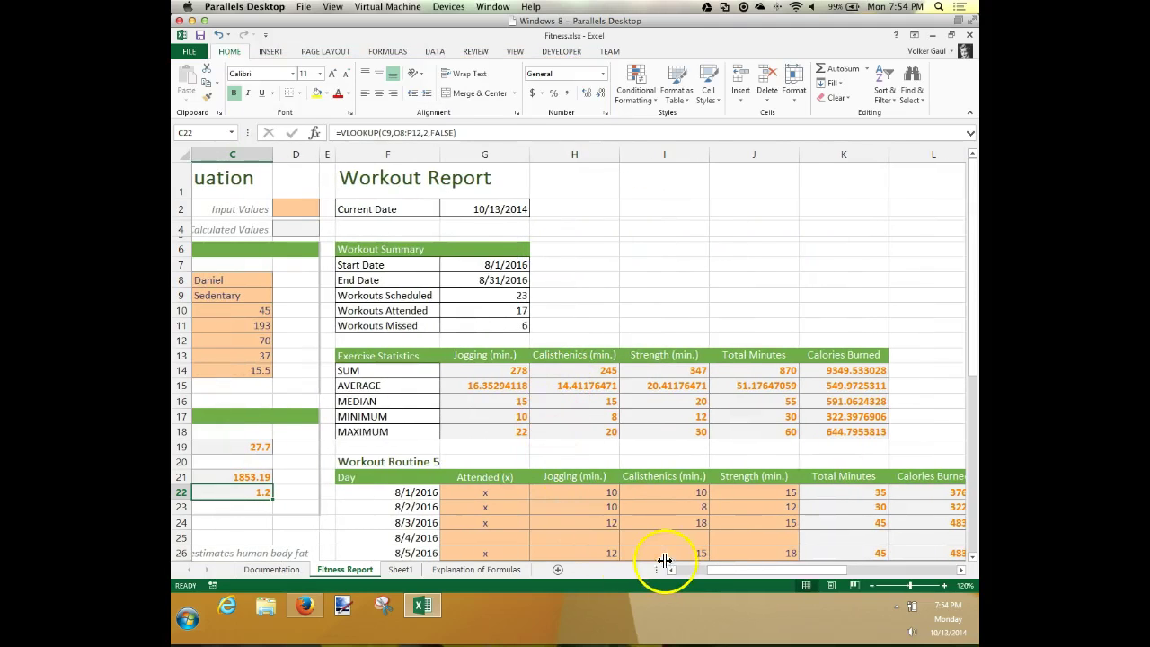
# Step: Multiply the VLOOKUP result in C22 by the Resting BMR in C21
pyautogui.click(679, 570)
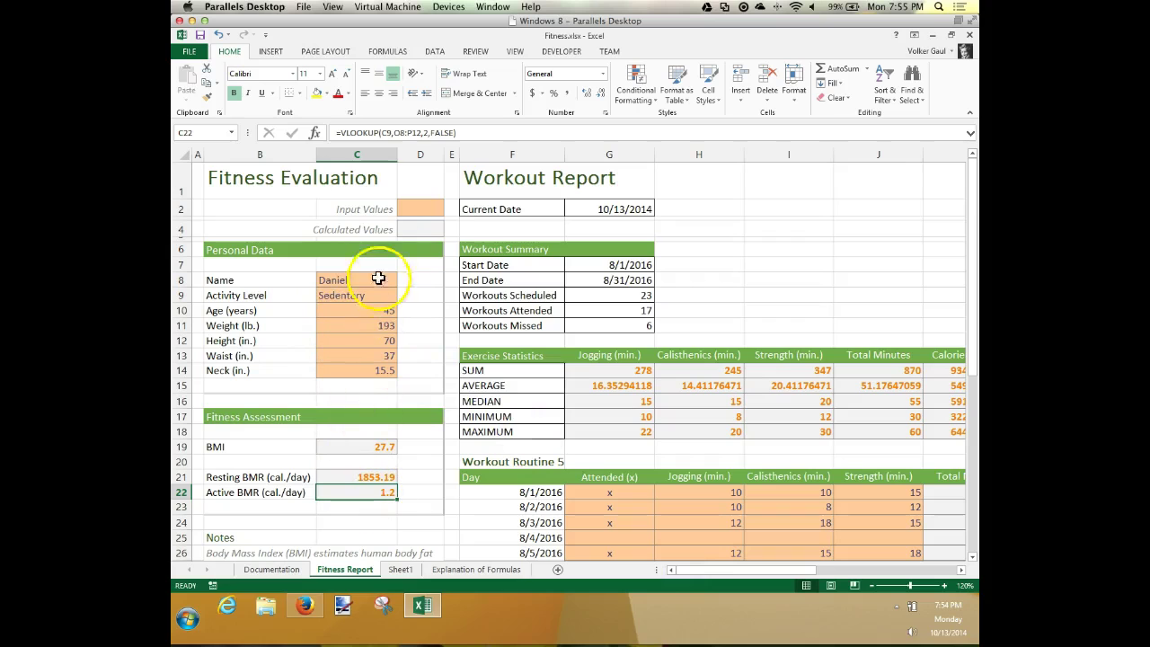
pyautogui.click(477, 133)
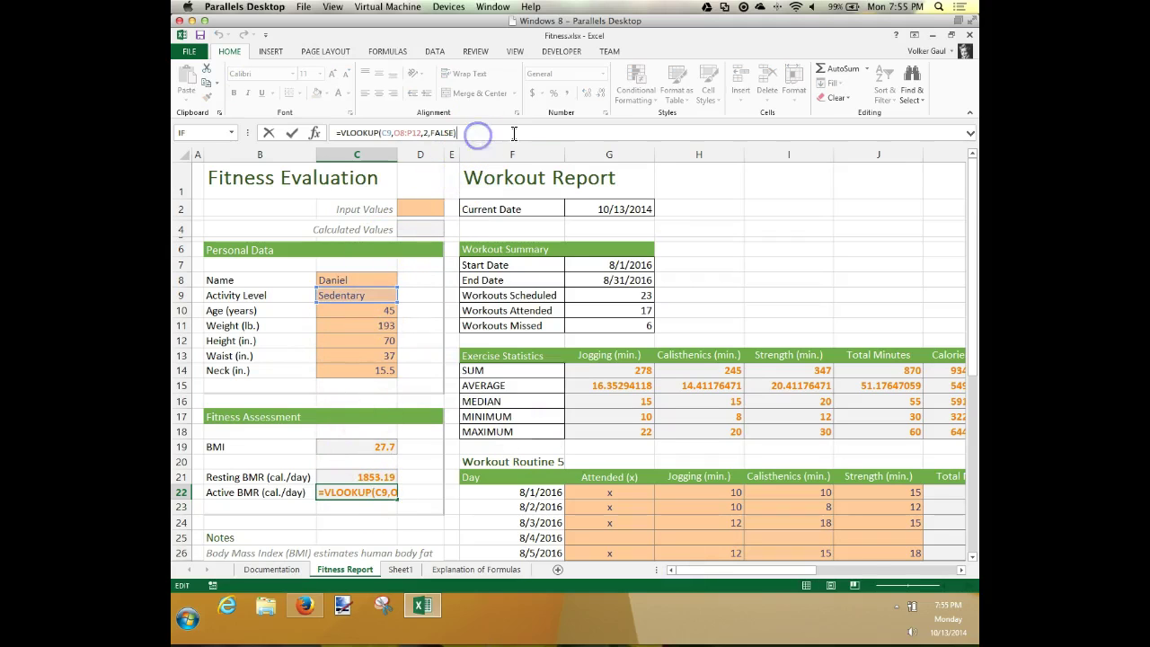
pyautogui.write('*c21')
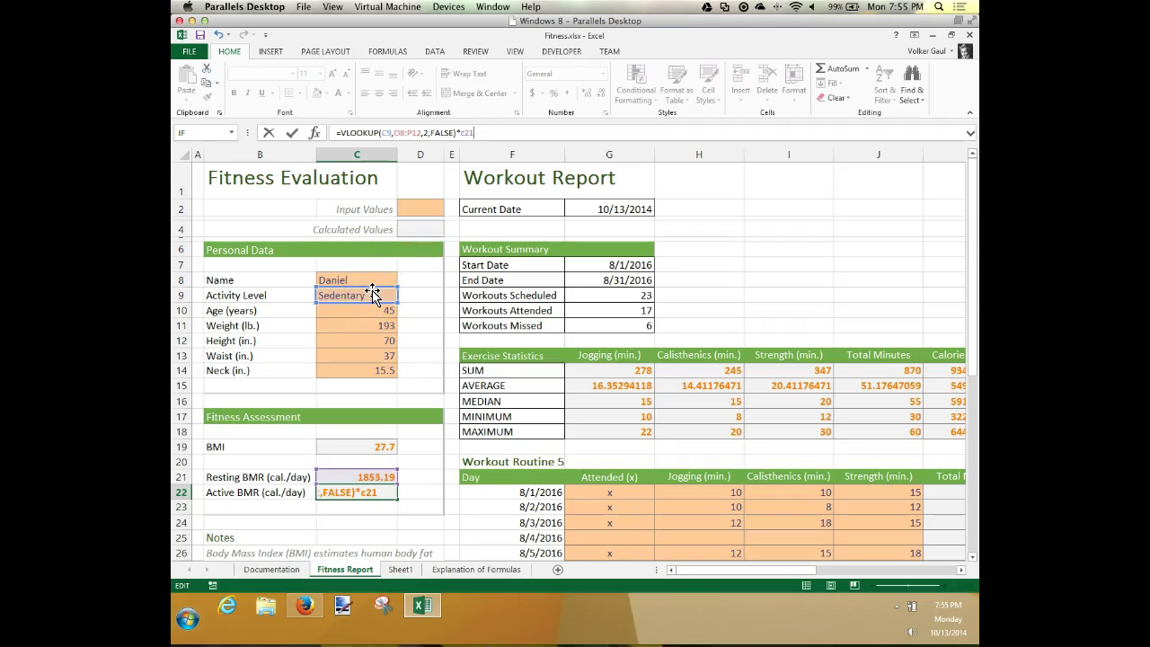
pyautogui.press('Return')
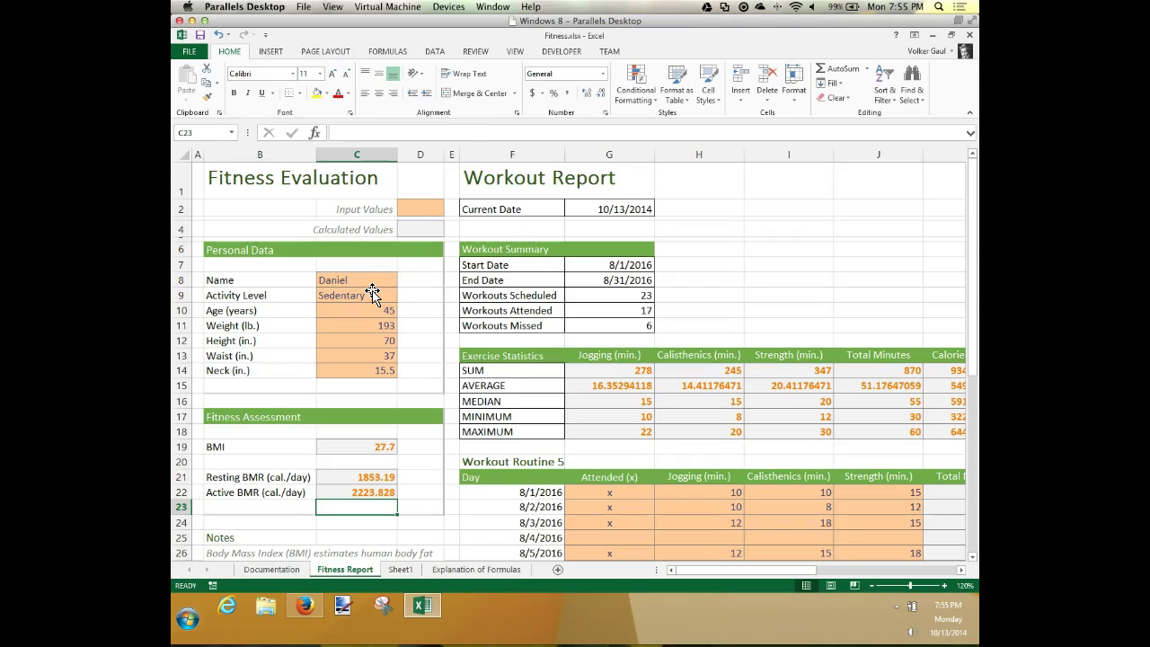
# Step: Set the Activity Level in C9 to moderate to test the lookup formula
pyautogui.click(372, 295)
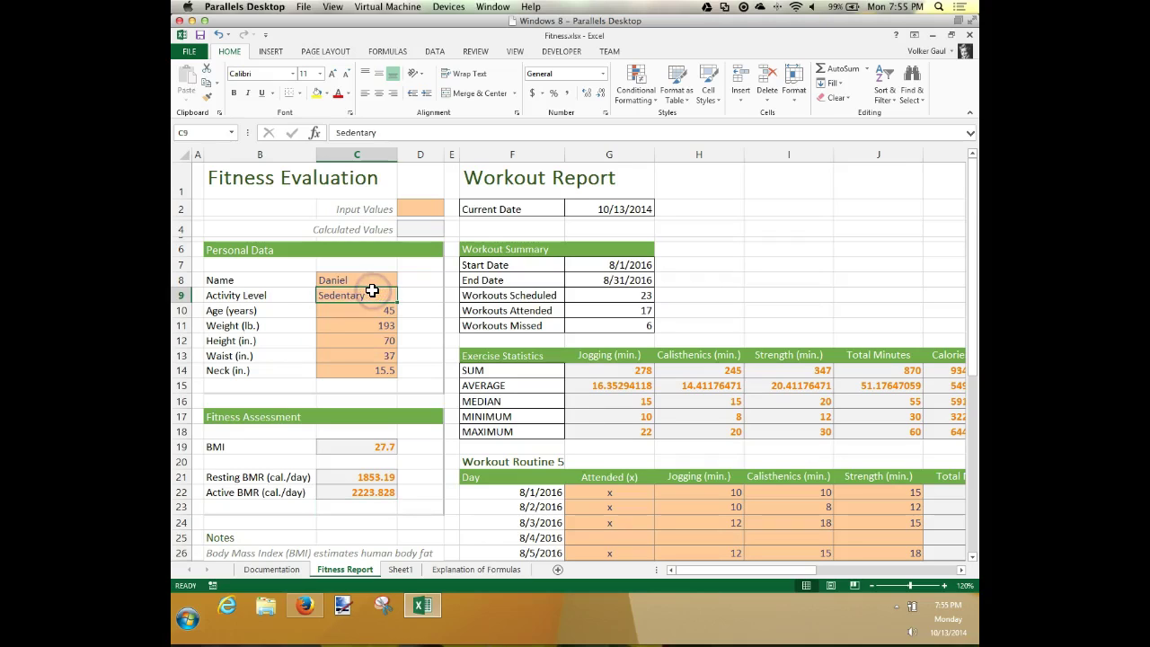
pyautogui.write('moderate')
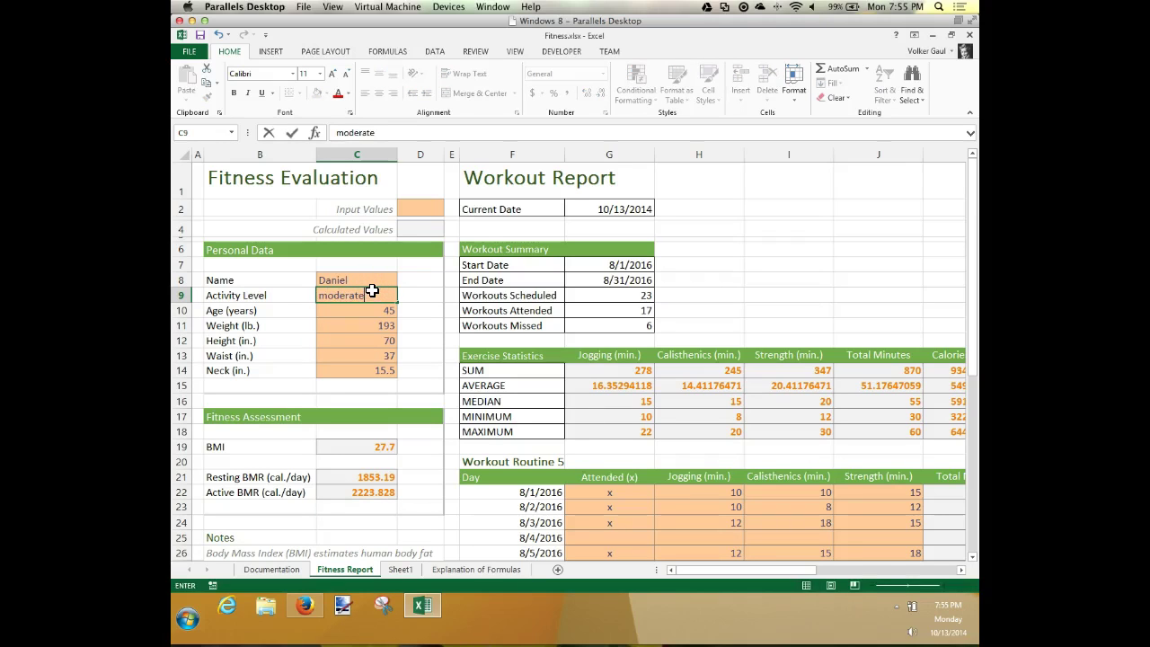
pyautogui.press('Return')
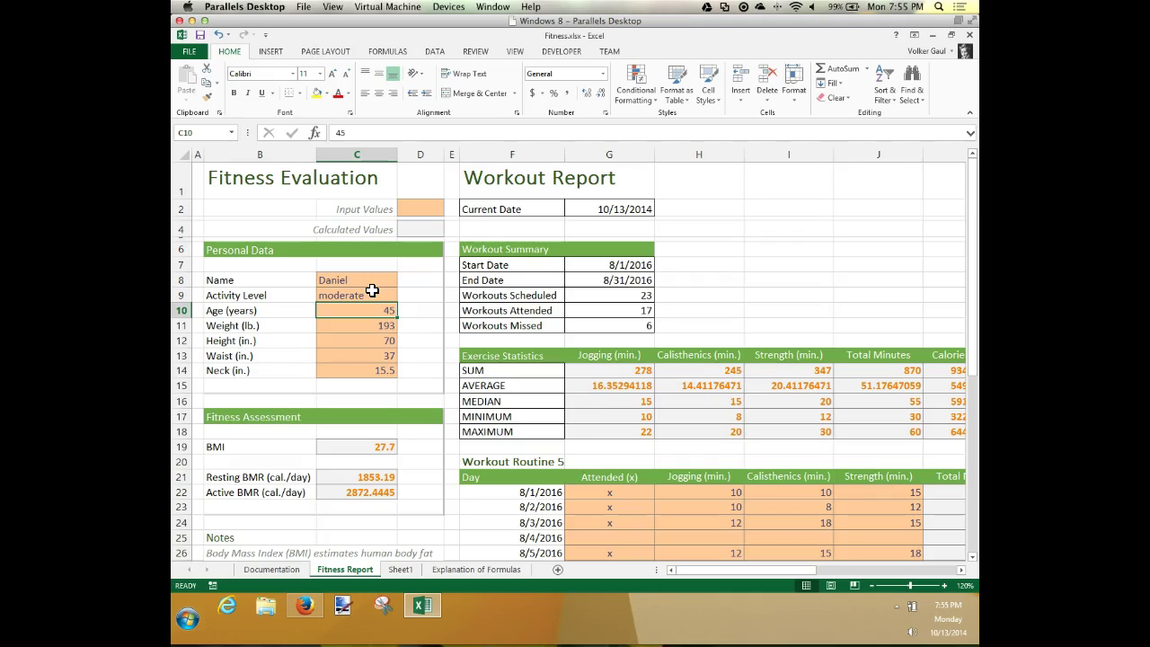
# Step: Change the Activity Level in C9 to light
pyautogui.click(372, 293)
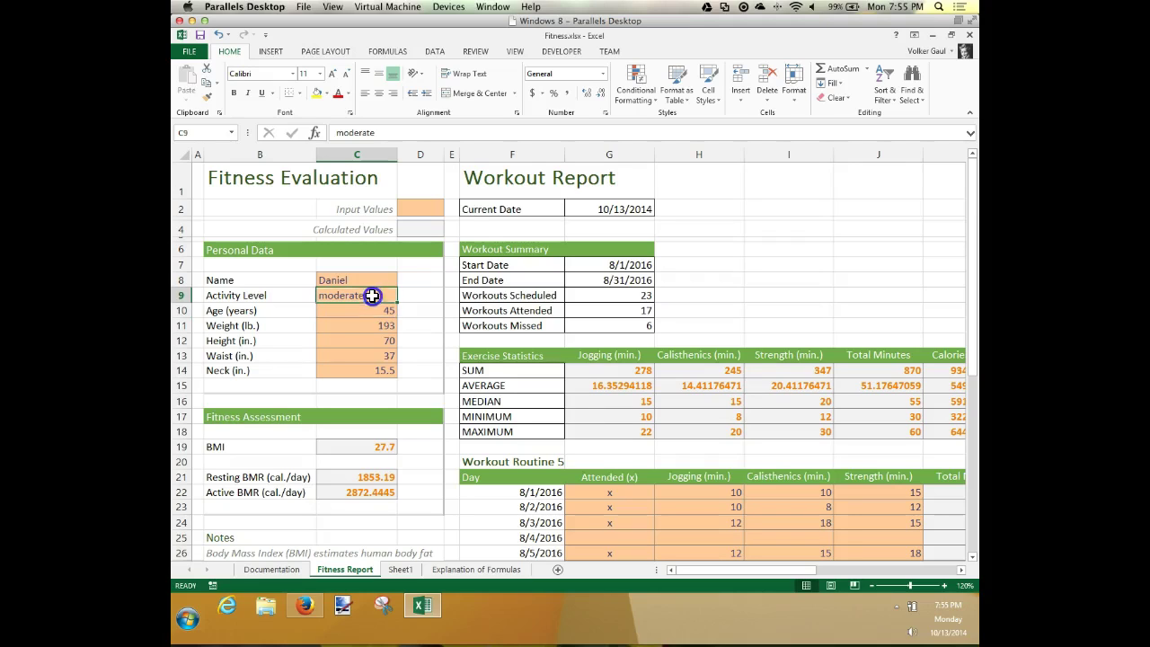
pyautogui.write('light')
pyautogui.press('Return')
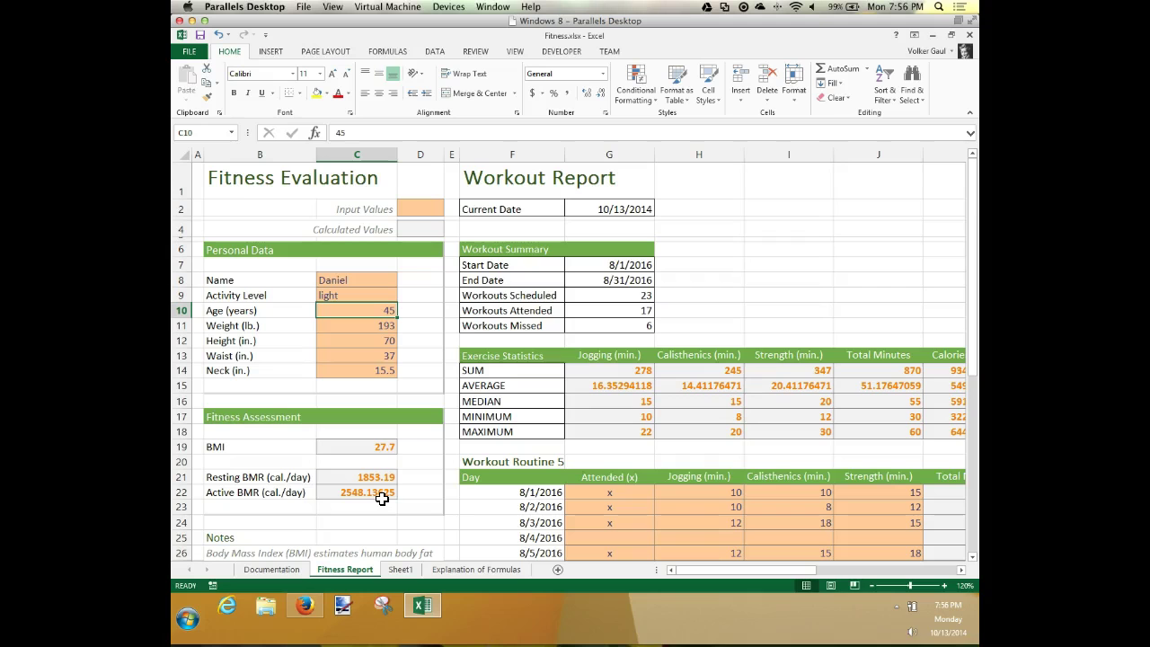
# Step: Switch to the CourseSmart textbook in Firefox and examine the VLOOKUP arguments in Figure 3-36 on page EX 178
pyautogui.click(301, 605)
pyautogui.click(831, 354)
pyautogui.click(831, 354)
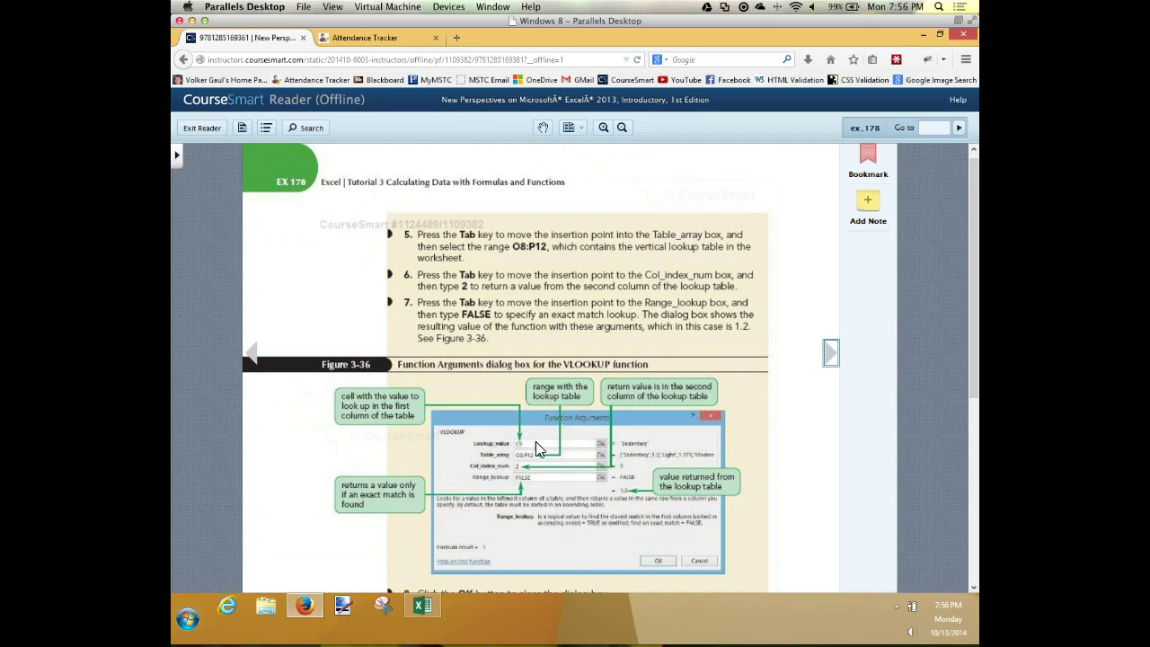
pyautogui.click(549, 460)
pyautogui.click(526, 472)
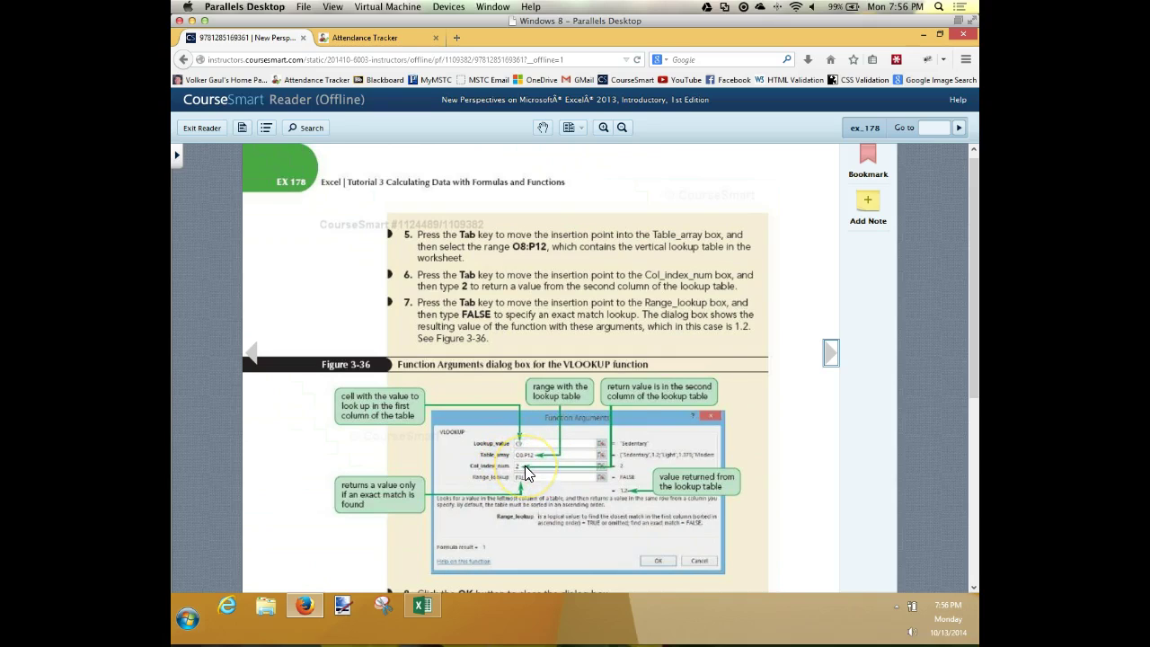
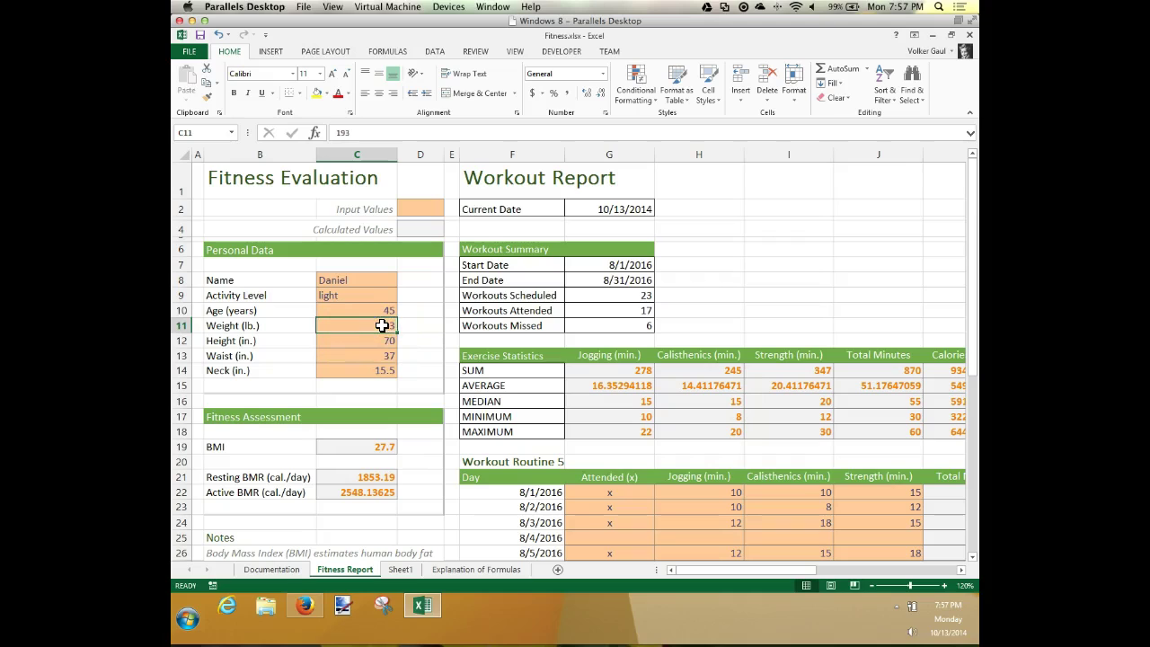
# Step: Test a weight of 183 lb in C11, and replace it with 163 lb
pyautogui.write('183e')
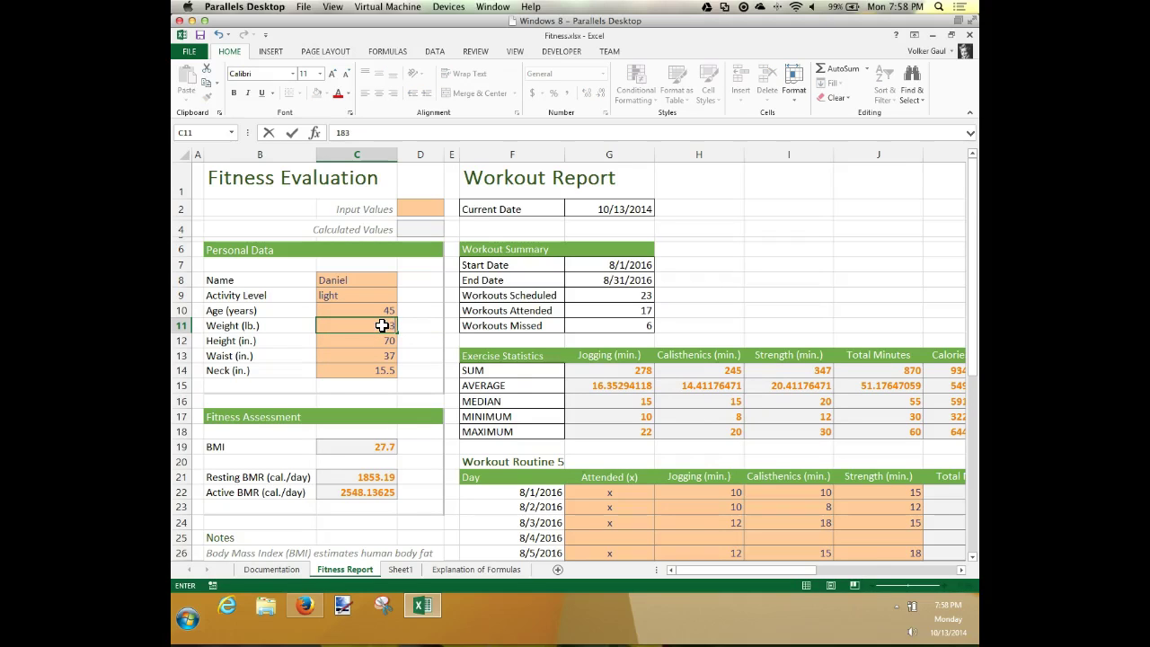
pyautogui.press('Return')
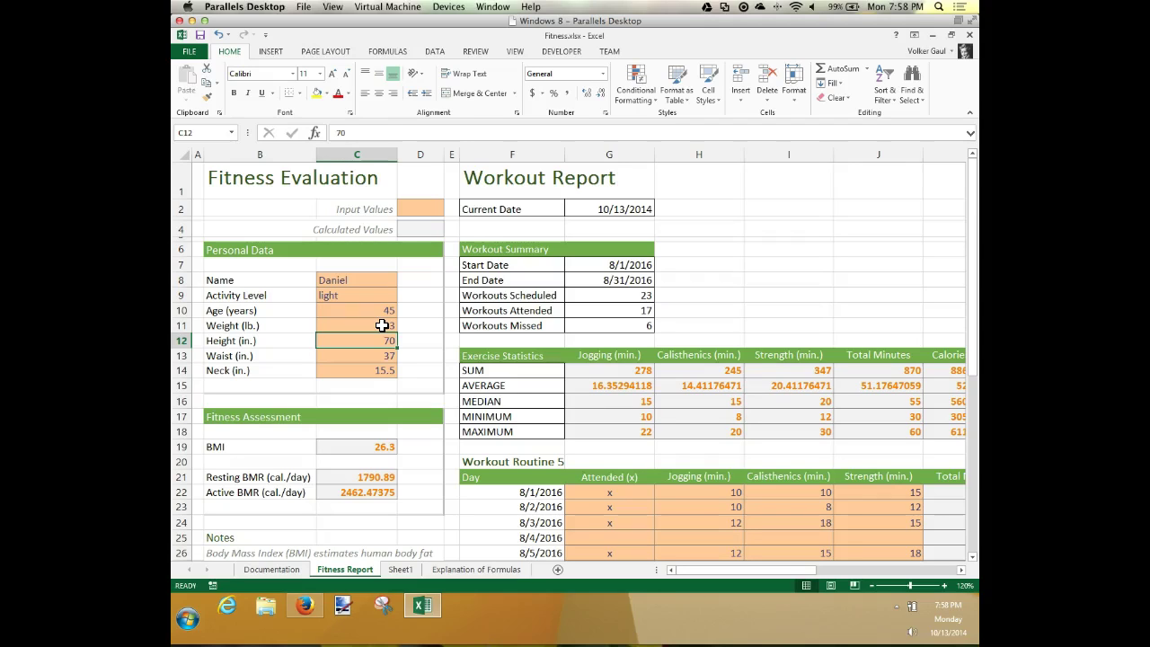
pyautogui.click(382, 325)
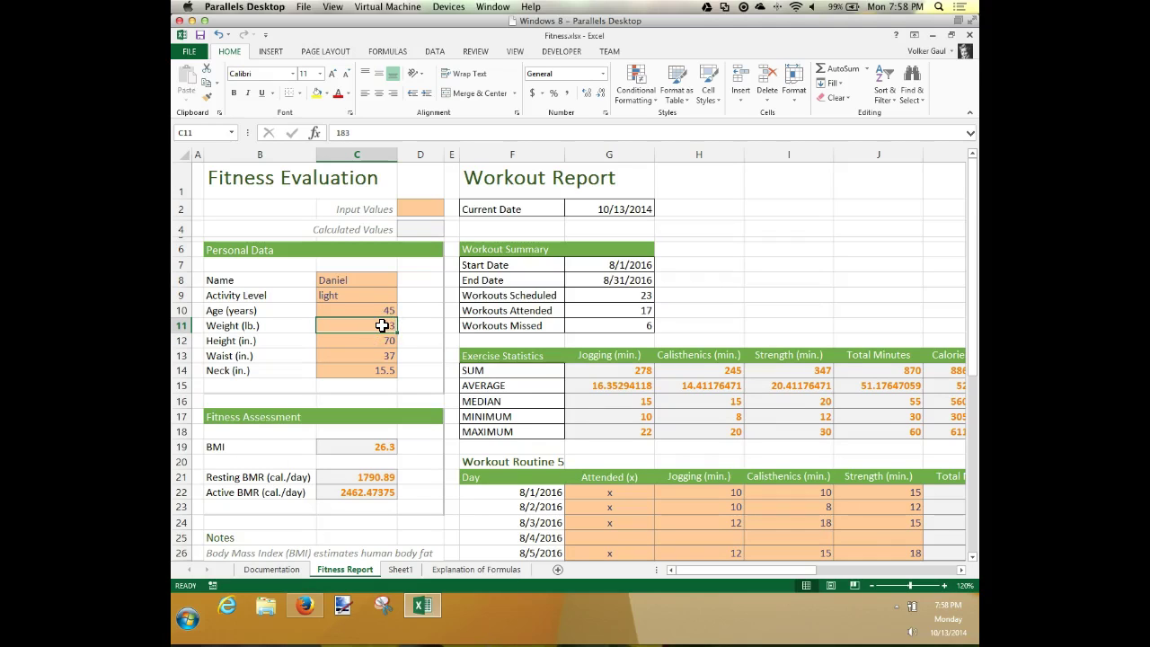
pyautogui.write('16')
pyautogui.press('Return')
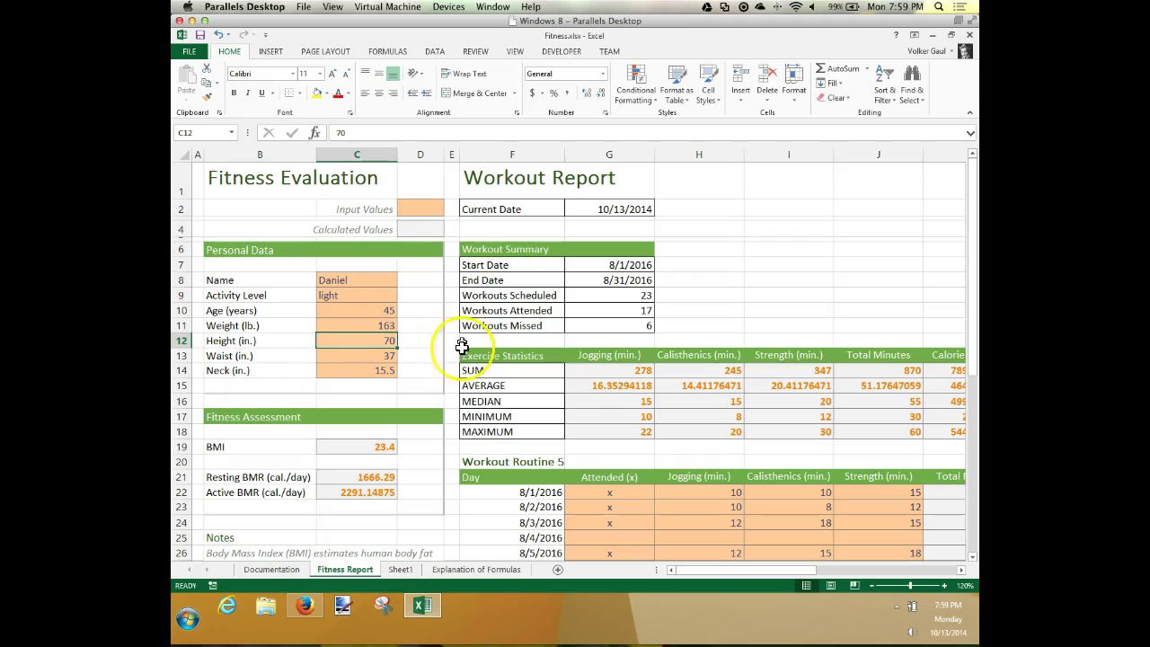
# Step: Switch to the CourseSmart textbook in Firefox and read the trial-and-error and Goal Seek instructions on page EX 180
pyautogui.click(305, 606)
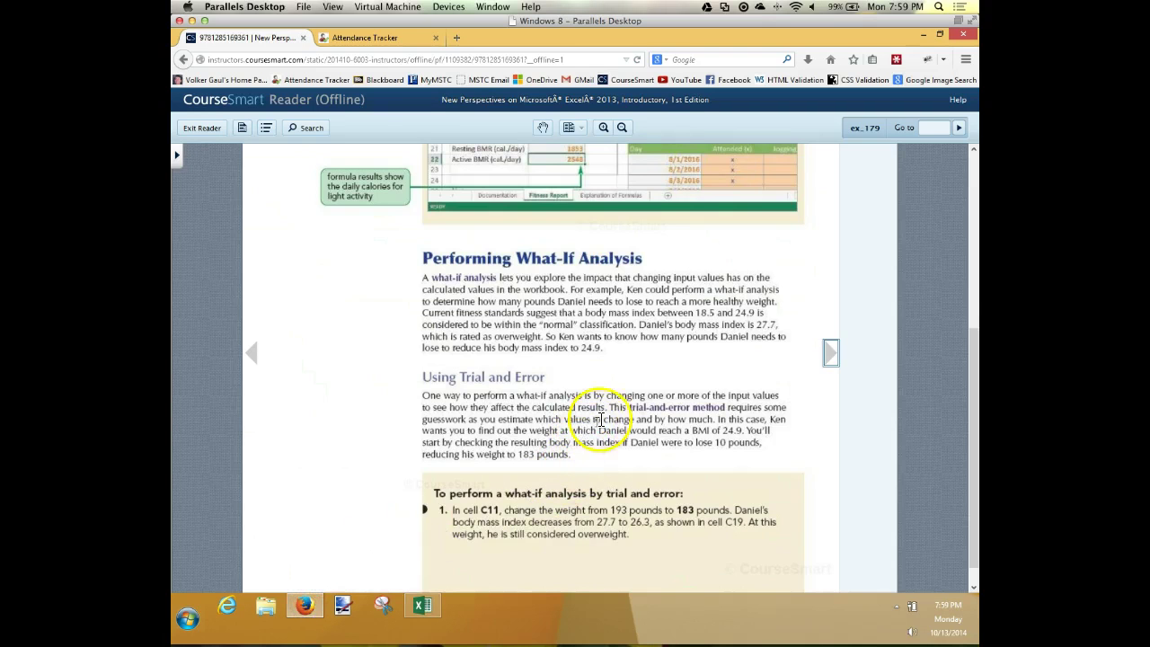
pyautogui.click(829, 353)
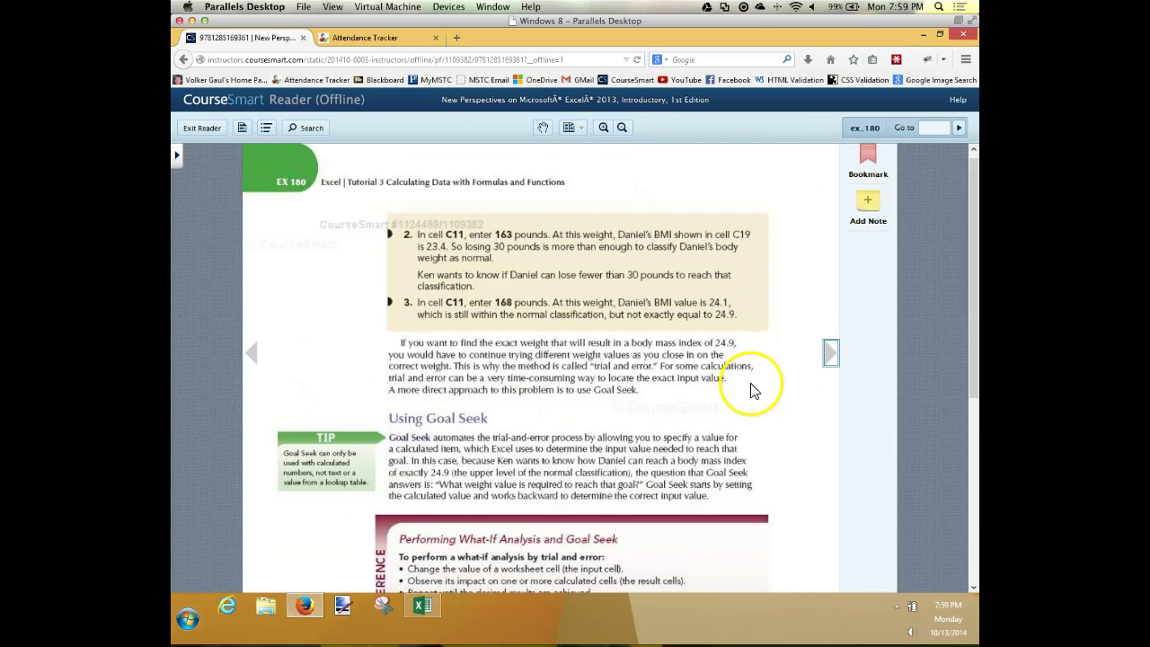
pyautogui.scroll(-1, 752, 391)
pyautogui.scroll(-5, 753, 391)
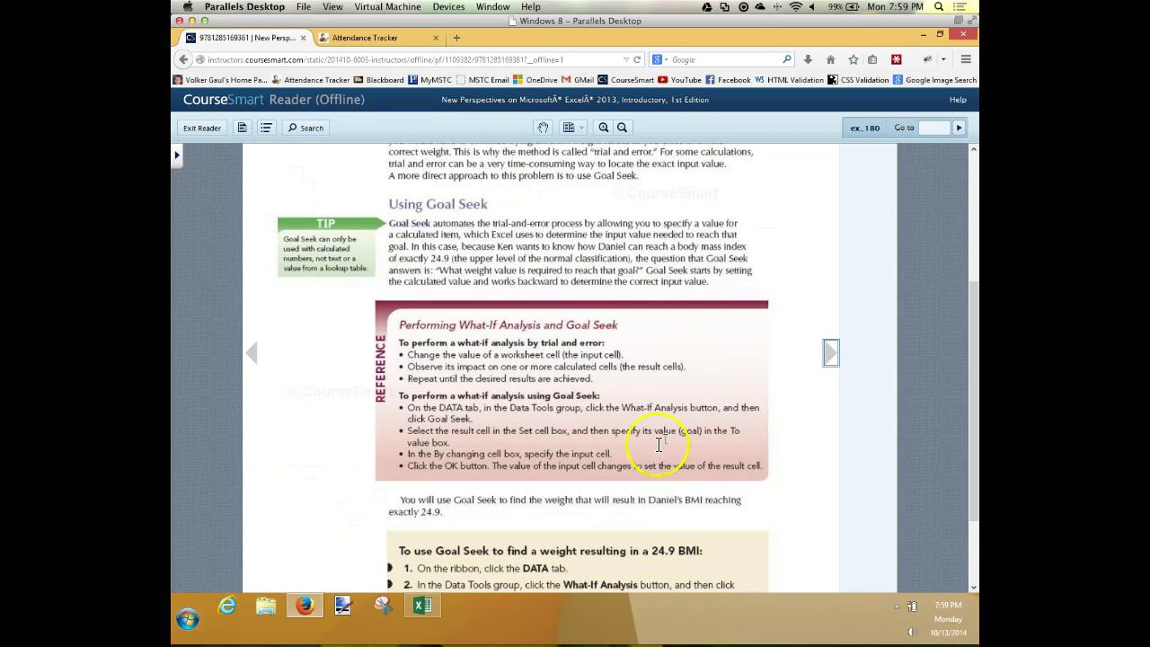
# Step: Switch back to the Fitness workbook in Excel and reset the weight in C11 to 193 lb
pyautogui.click(420, 606)
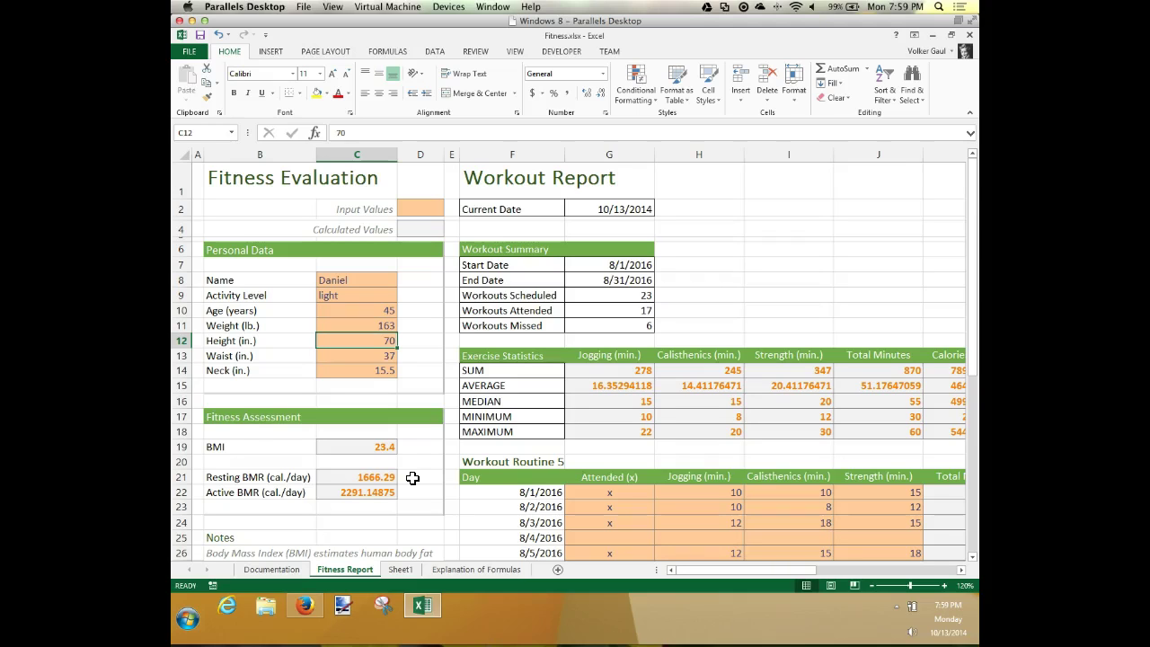
pyautogui.click(386, 325)
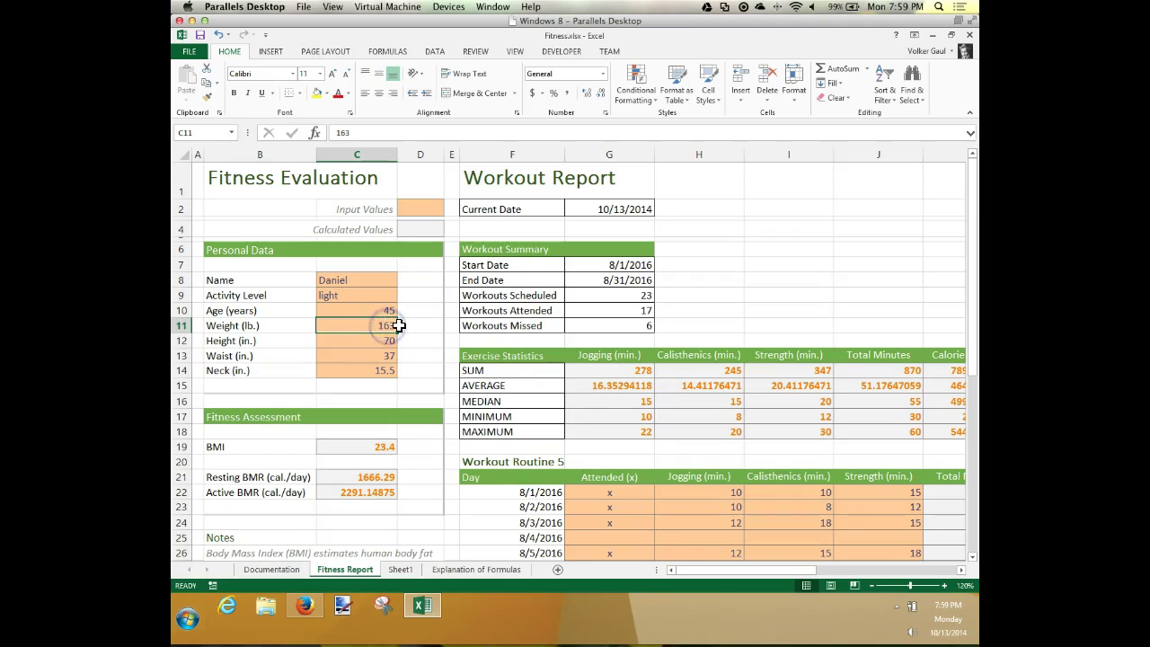
pyautogui.write('195')
pyautogui.press('Return')
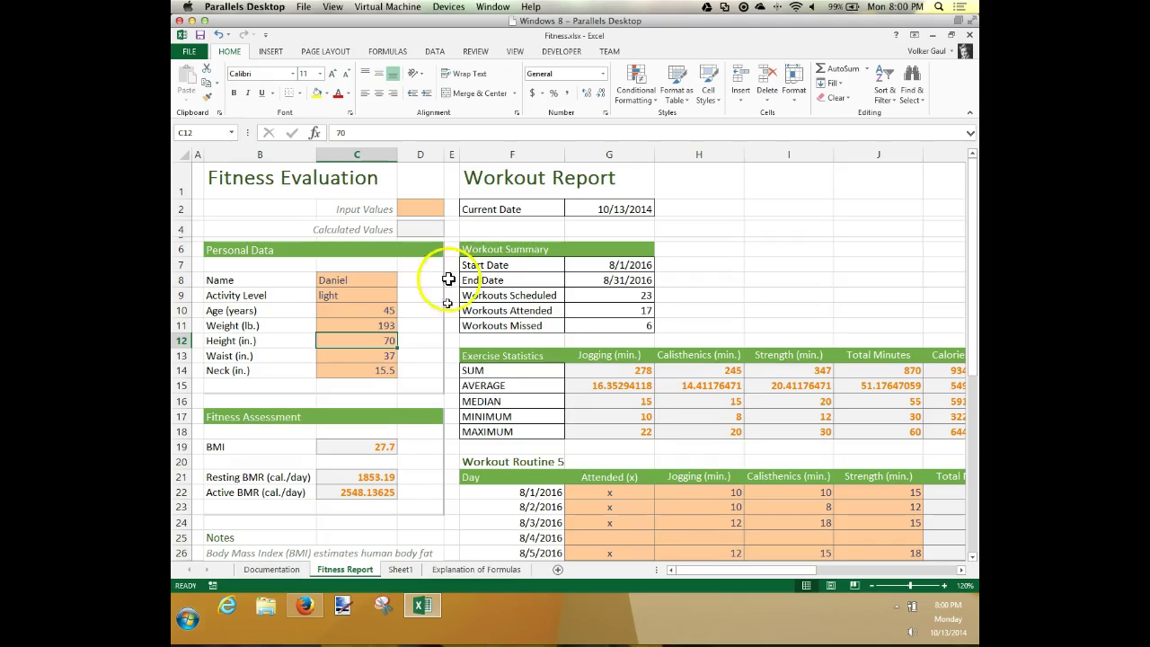
# Step: Start a Goal Seek what-if analysis with the BMI in C19 as the set cell and 24.9 as the target value
pyautogui.click(435, 55)
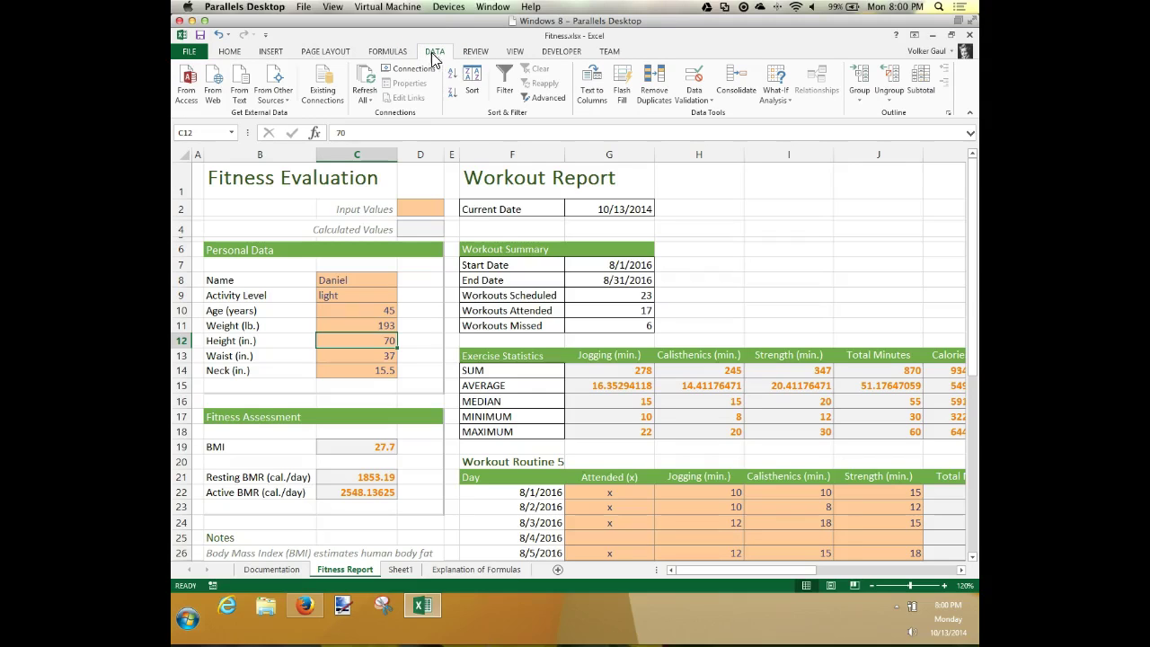
pyautogui.click(778, 91)
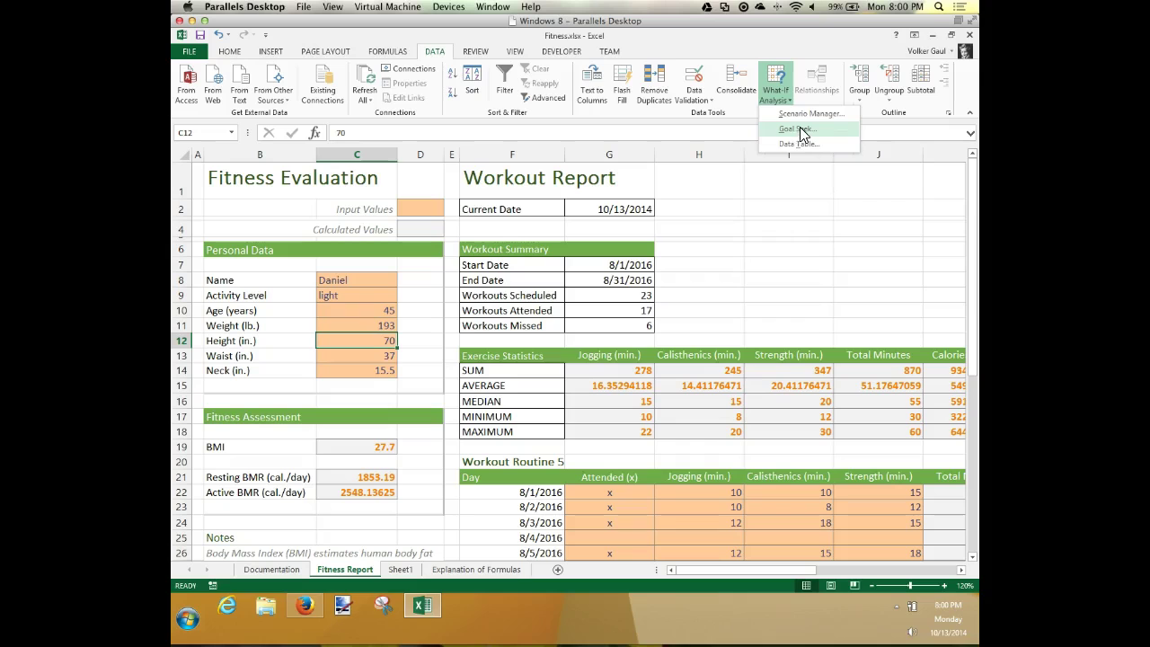
pyautogui.click(800, 128)
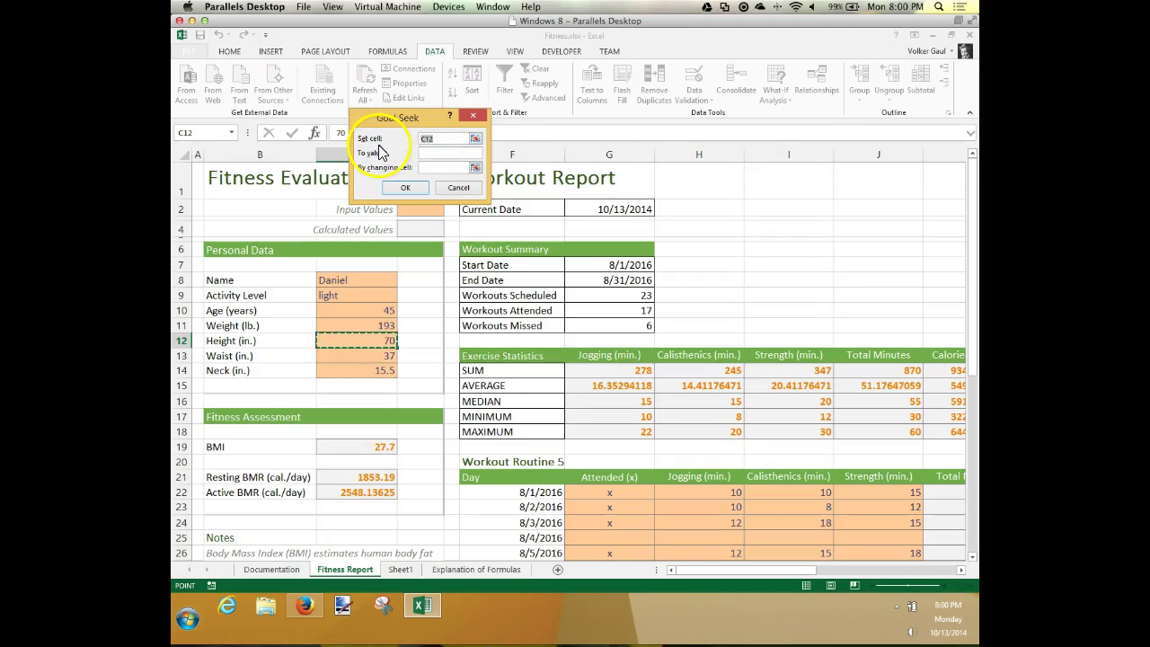
pyautogui.click(375, 447)
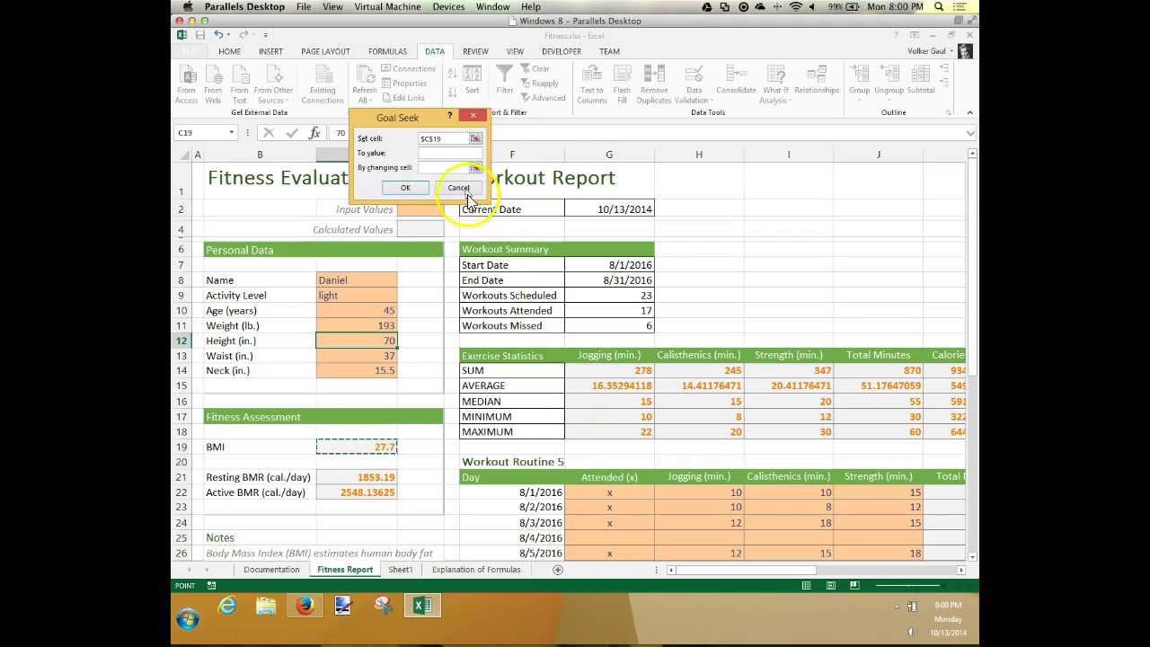
pyautogui.click(442, 152)
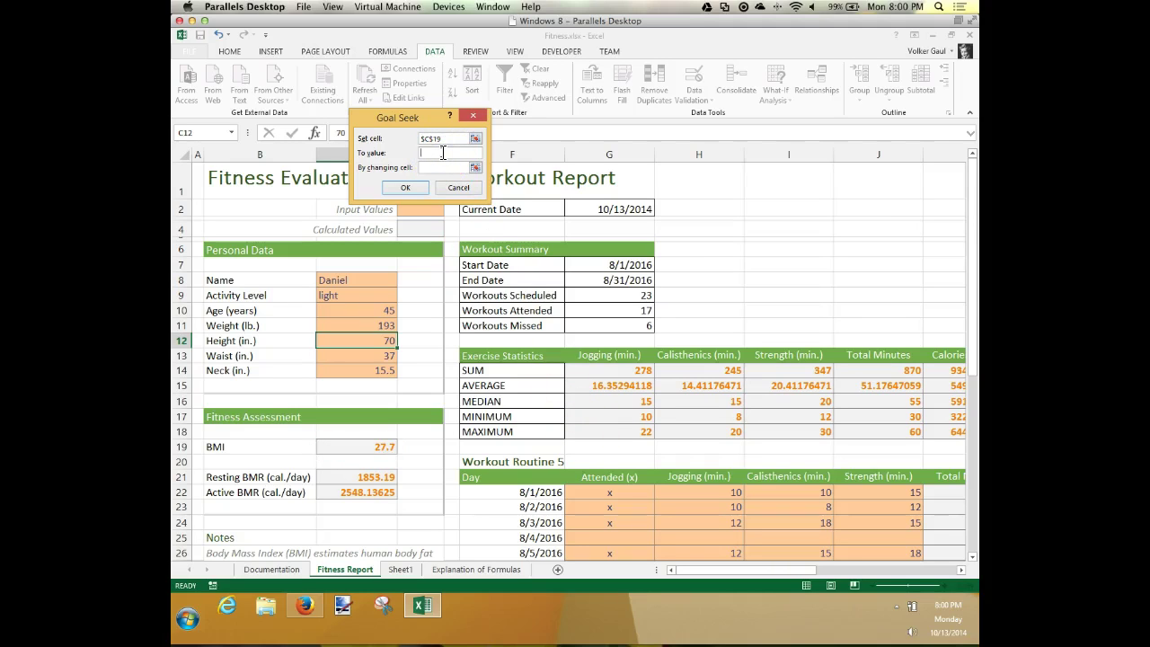
pyautogui.write('24.9')
pyautogui.click(436, 152)
pyautogui.press('BackSpace')
pyautogui.write('5')
# Step: Make the weight in C11 the changing cell, run the Goal Seek and accept its solution
pyautogui.click(440, 167)
pyautogui.click(368, 325)
pyautogui.click(405, 187)
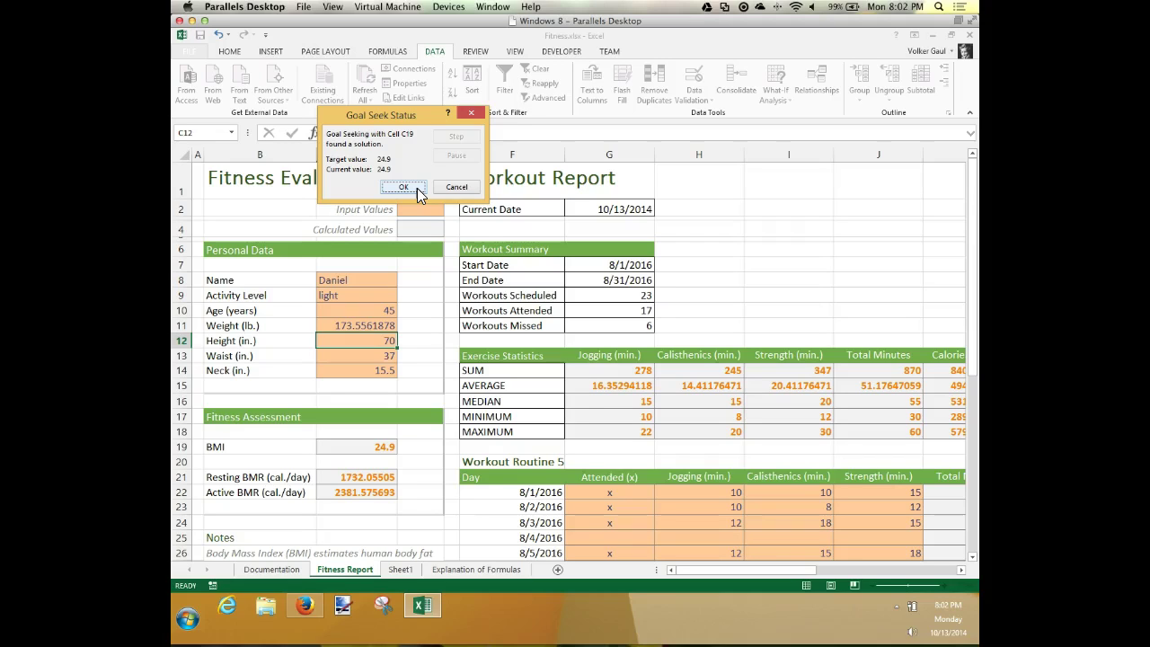
pyautogui.click(404, 187)
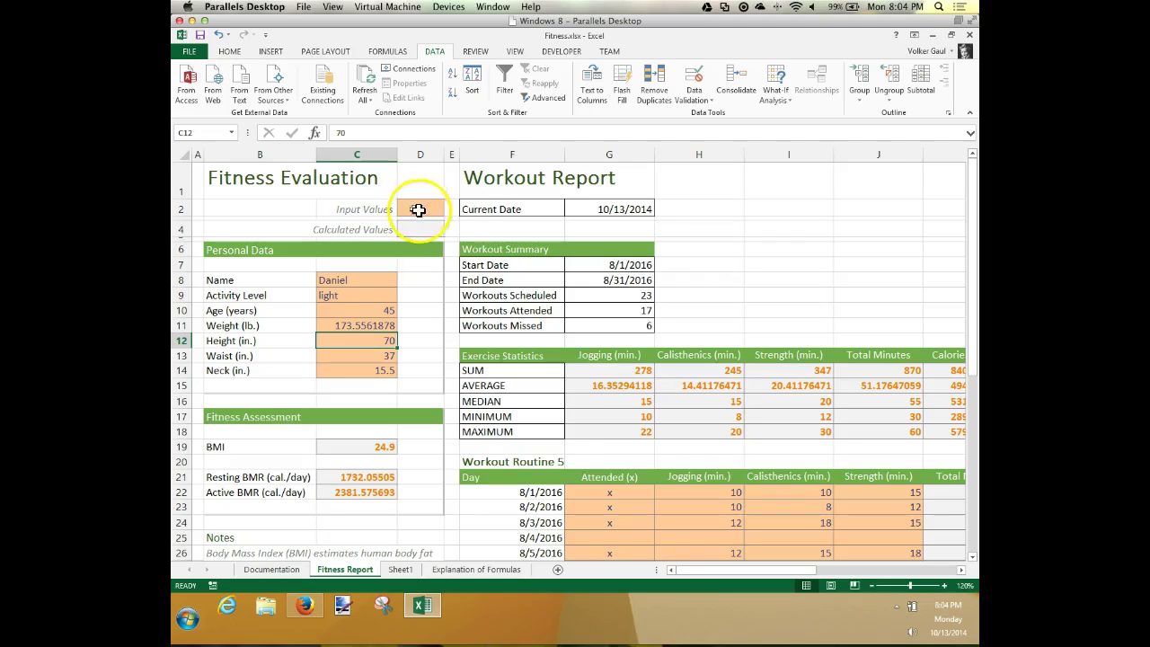
pyautogui.click(198, 612)
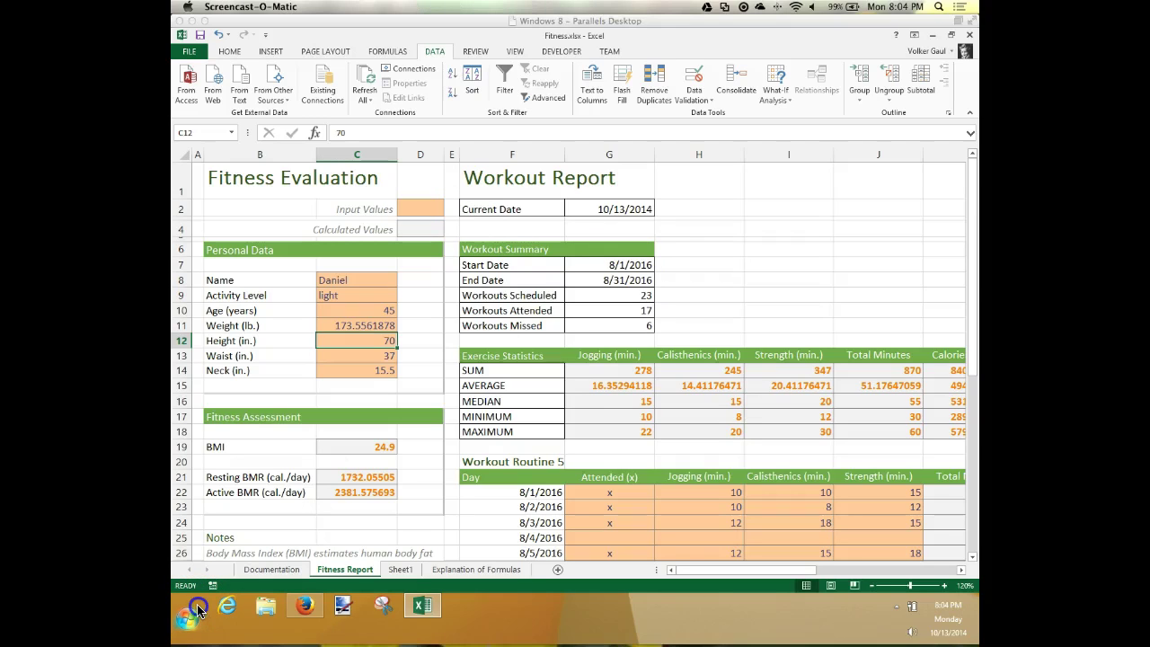